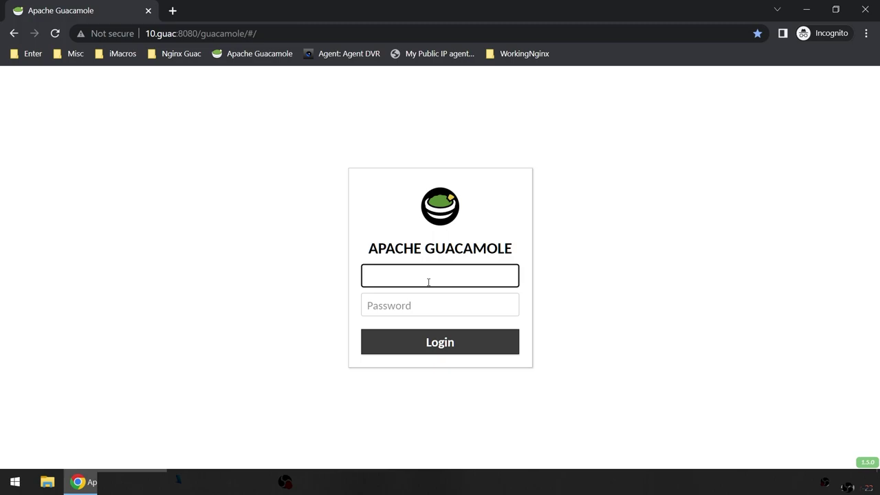
Step: Sign in to Guacamole with the administrator username and password, resubmitting until the login succeeds
type("gua")
type("a")
type("cadmin")
key("Tab")
type("guacadmin")
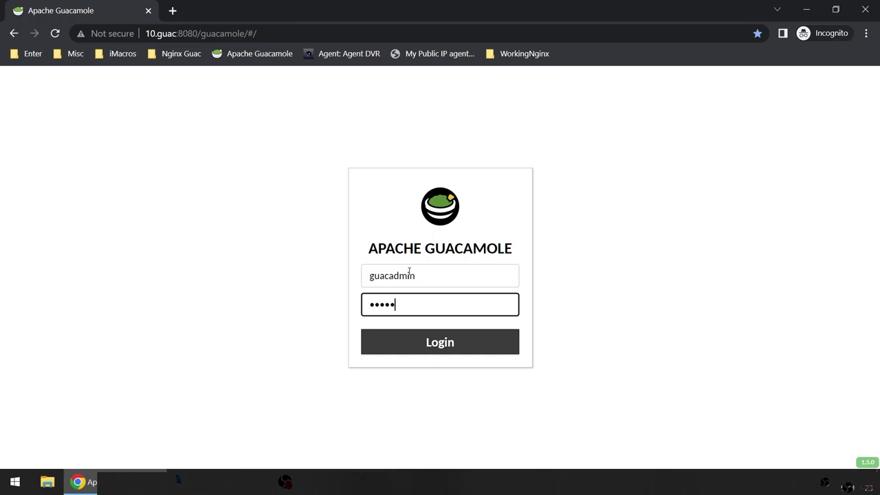
key("Return")
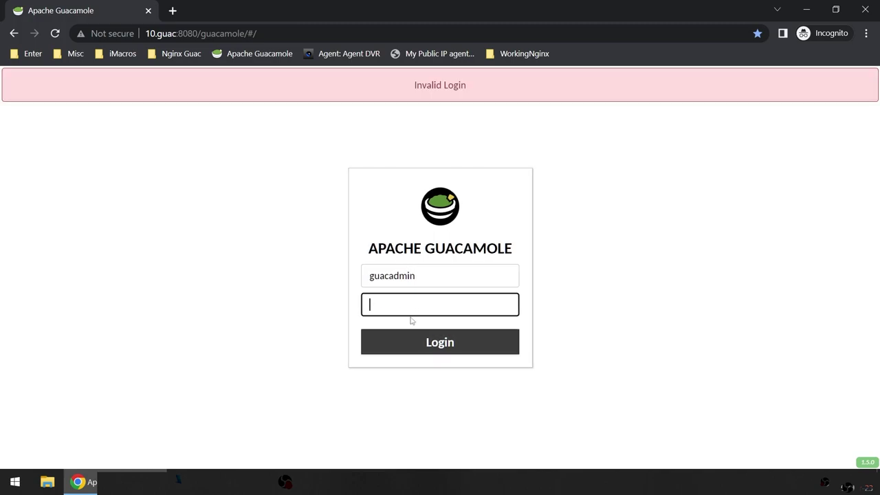
type("guacadmin")
key("Return")
type("guacadmin")
key("Return")
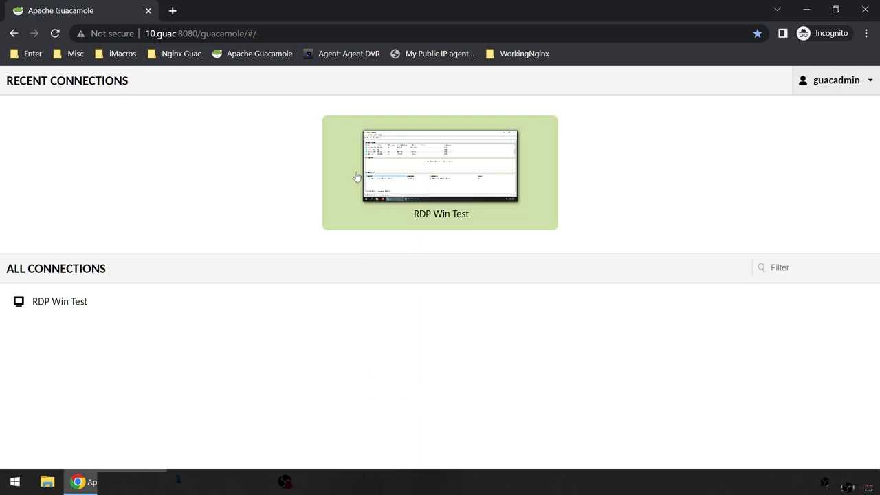
left_click(243, 470)
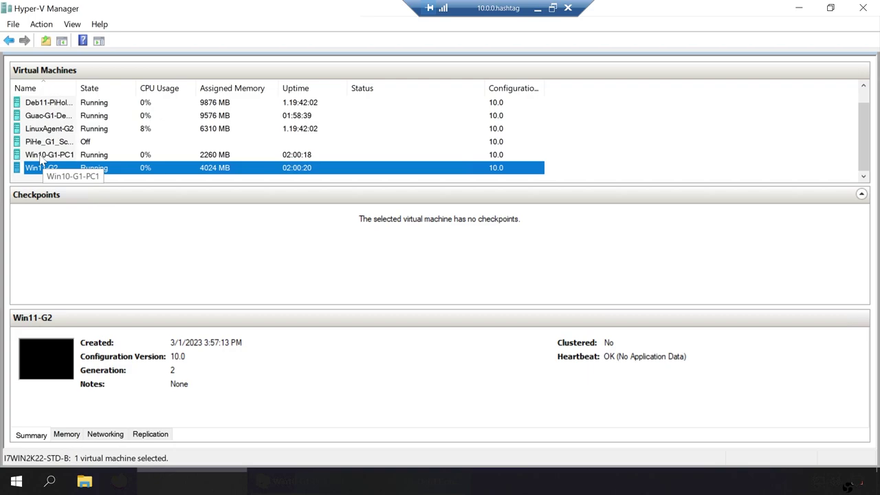
left_click(41, 158)
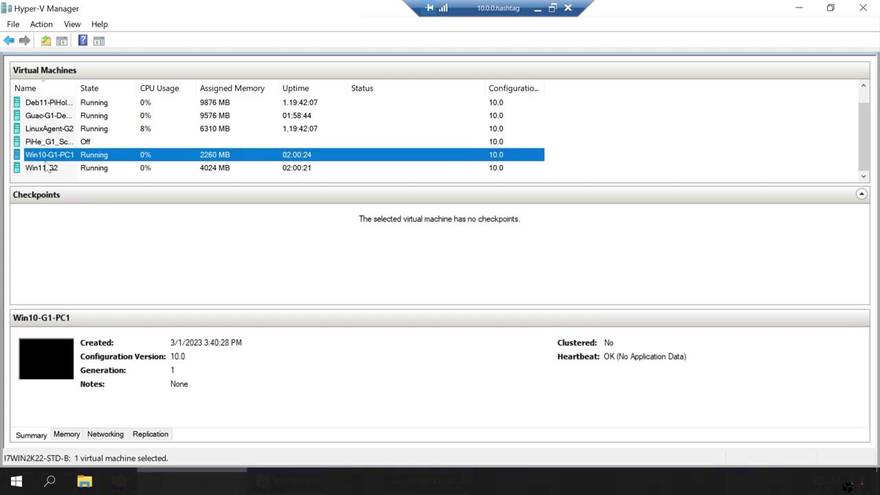
left_click(41, 169)
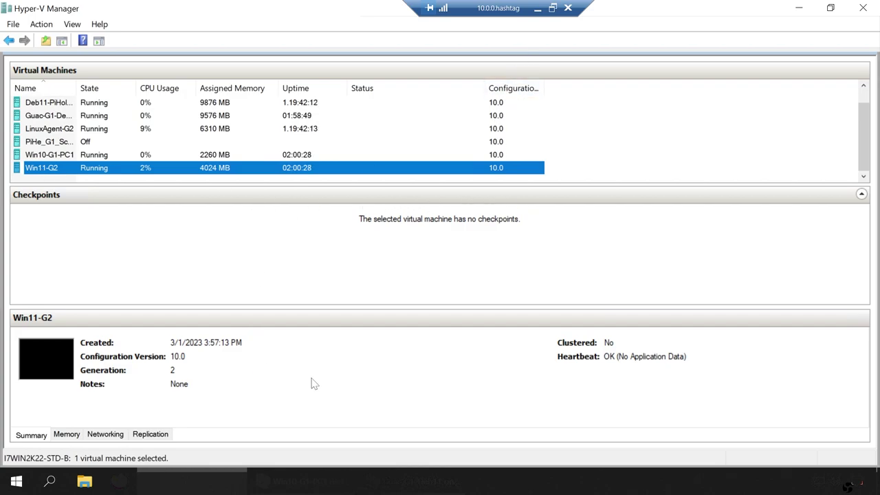
left_click(537, 9)
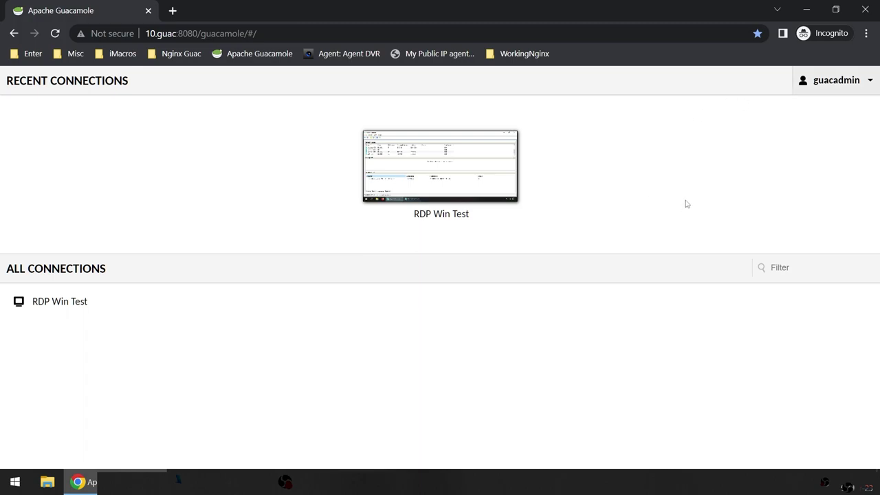
Step: Go to Settings from the guacadmin account menu and show the Connections list
left_click(847, 85)
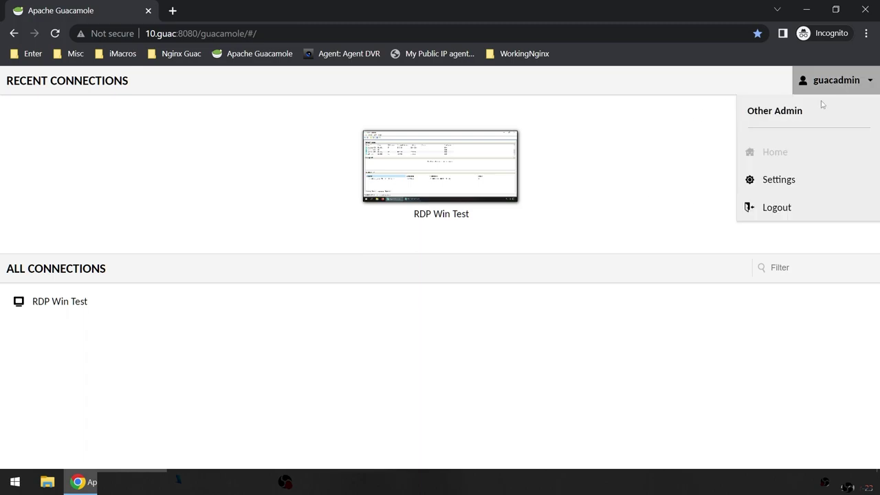
left_click(636, 187)
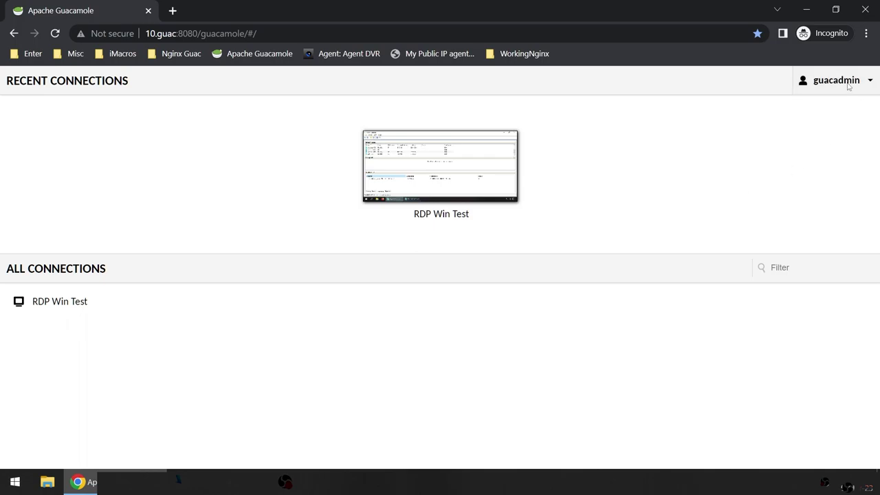
left_click(846, 84)
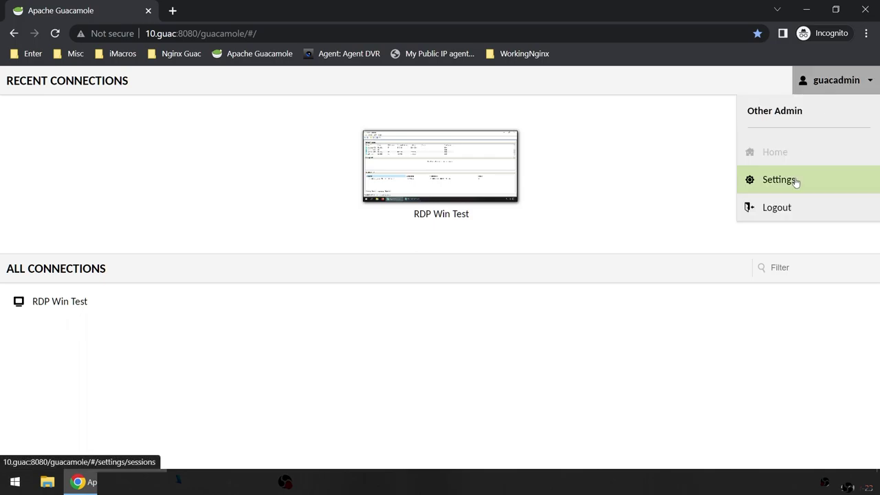
left_click(795, 181)
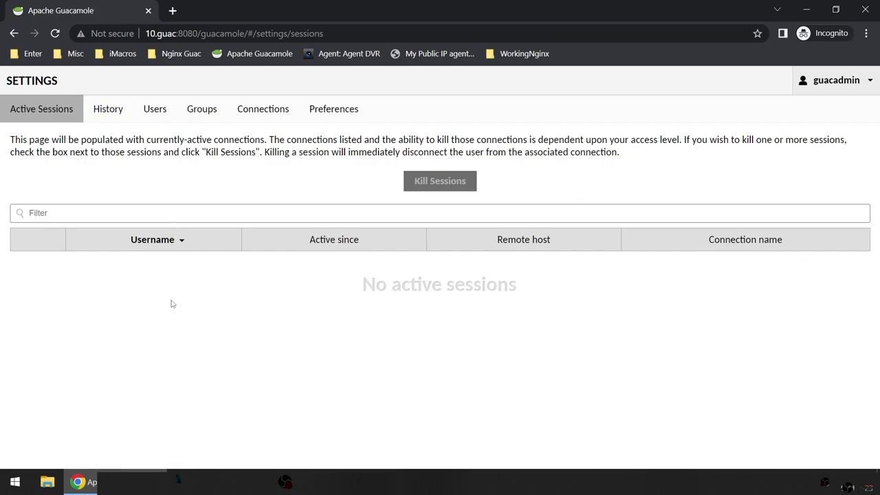
left_click(250, 114)
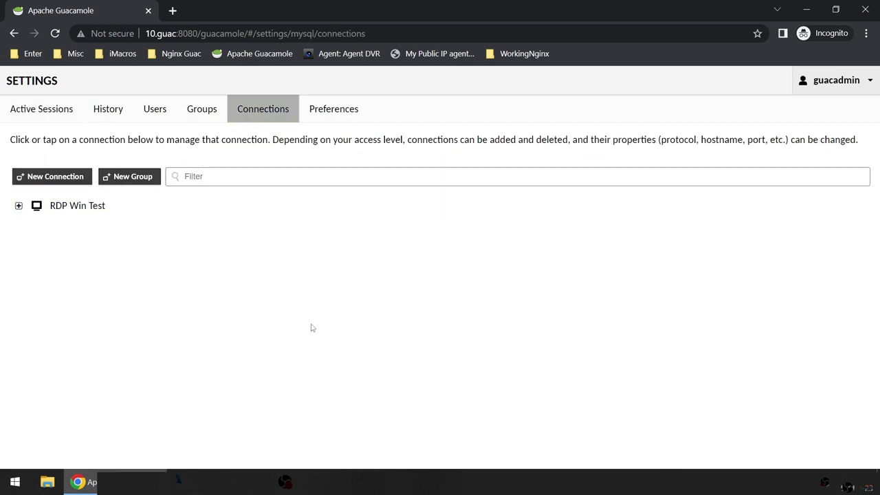
left_click(856, 78)
left_click(779, 180)
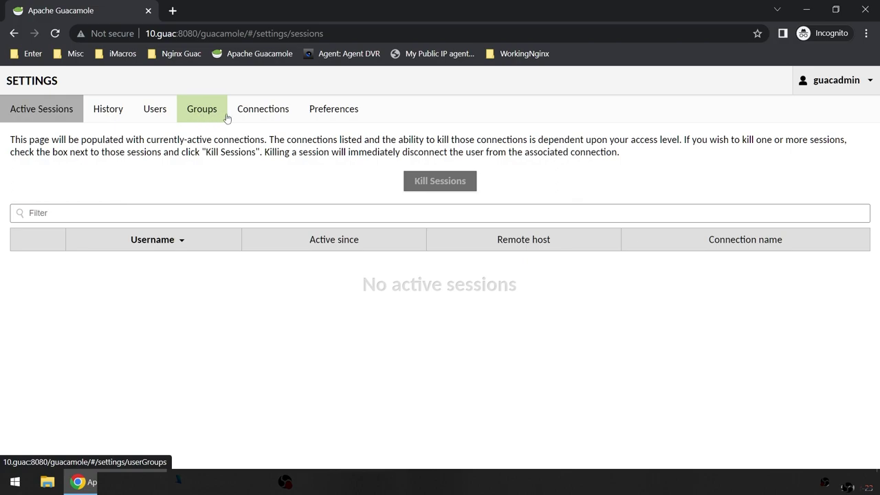
left_click(267, 109)
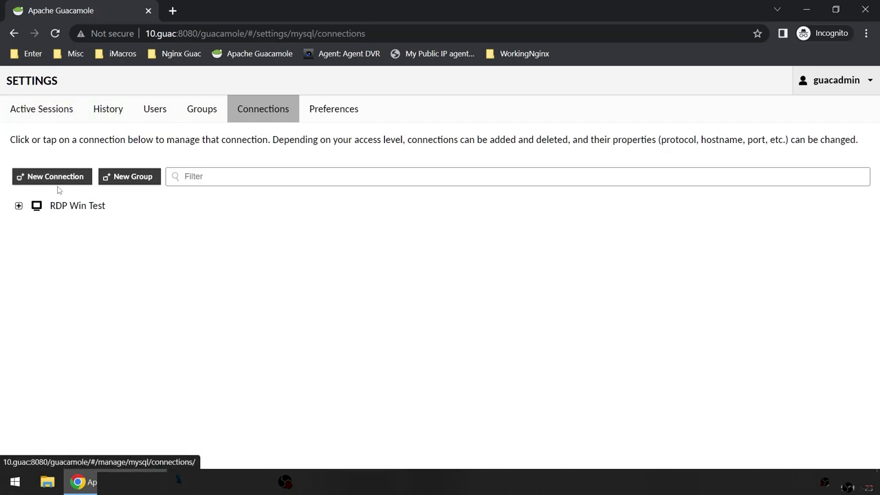
Step: Create a new connection group named 'Matlab Machine'
left_click(117, 180)
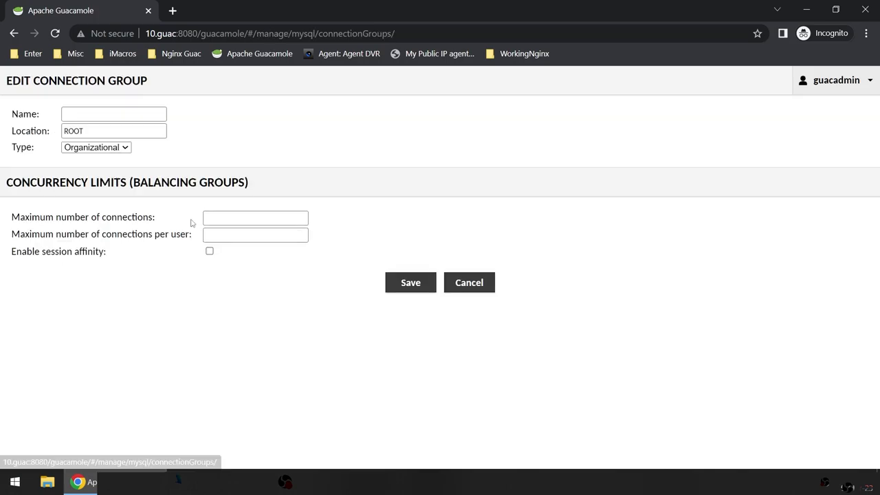
left_click(126, 116)
type("Soft")
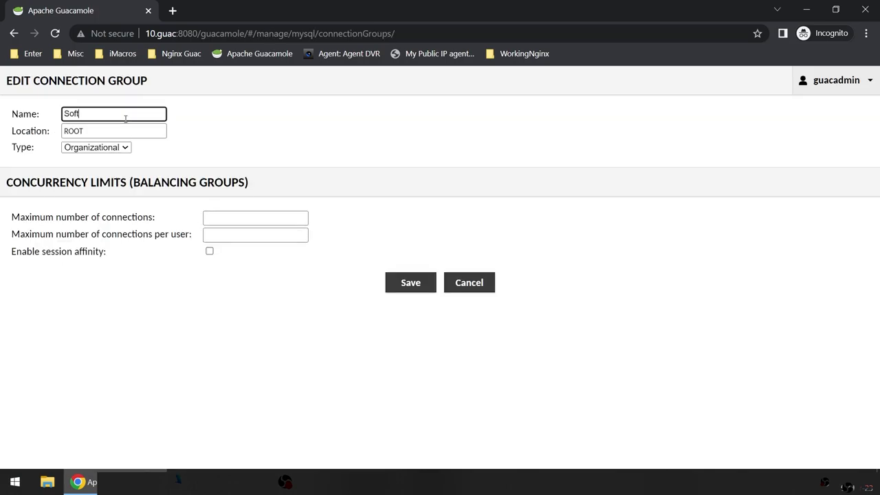
type("ware XYZ")
left_click_drag(126, 114, 13, 114)
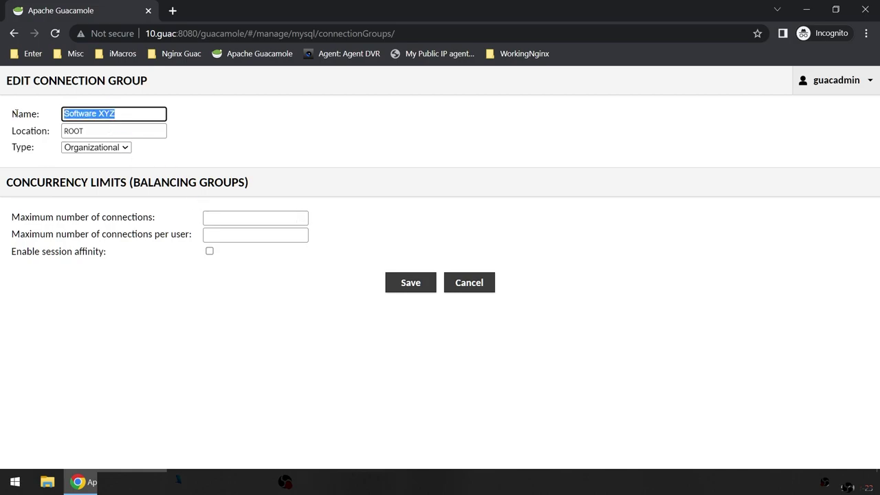
type("Matlab Ma")
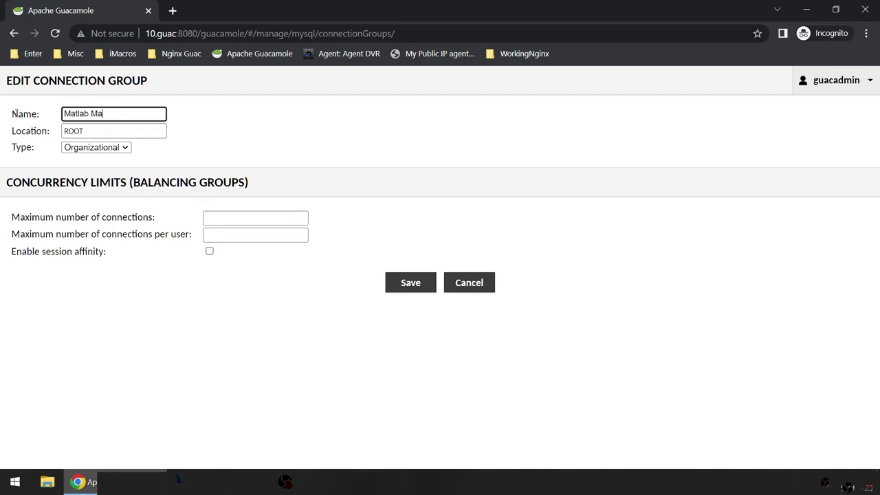
type("chine")
left_click(227, 214)
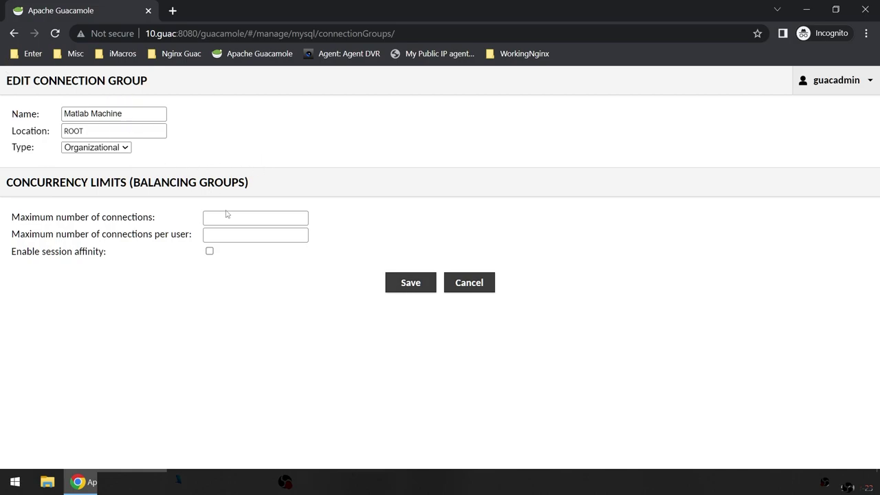
Step: Limit the group to 15 connections and 1 per user, then save it
left_click(225, 219)
type("1")
left_click(220, 235)
left_click(162, 214)
double_click(220, 218)
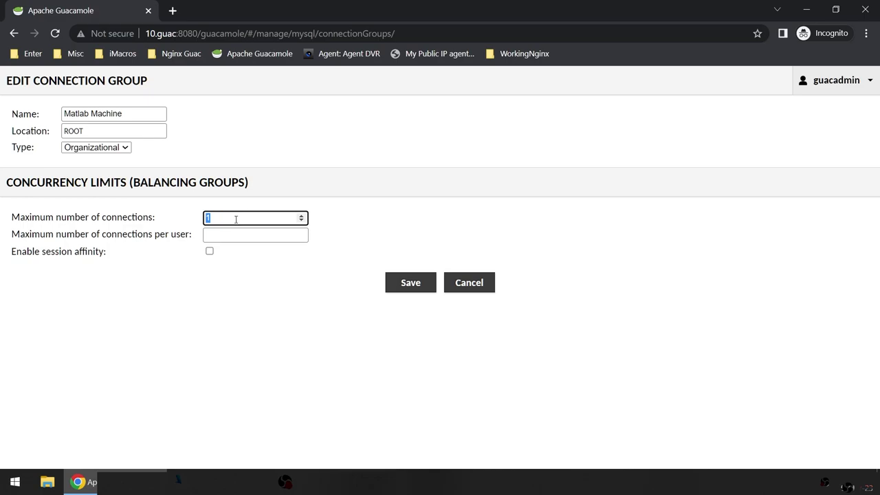
type("15")
left_click(238, 236)
type("1")
left_click(266, 340)
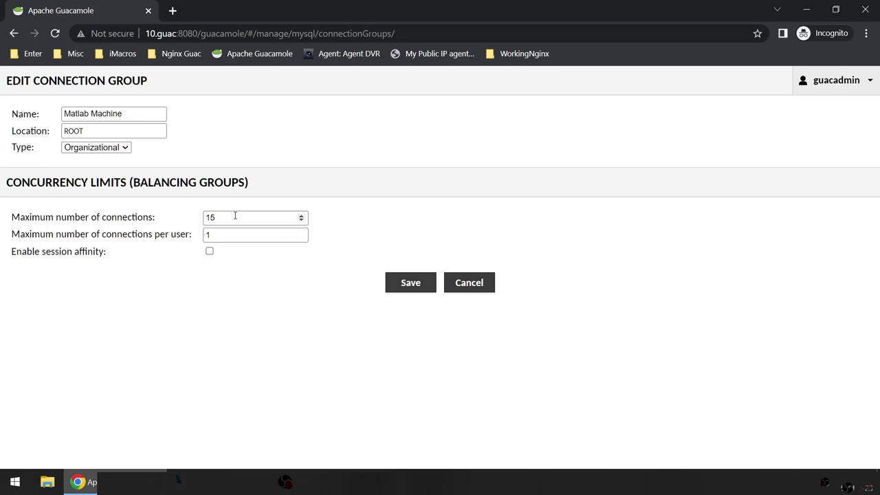
left_click(399, 283)
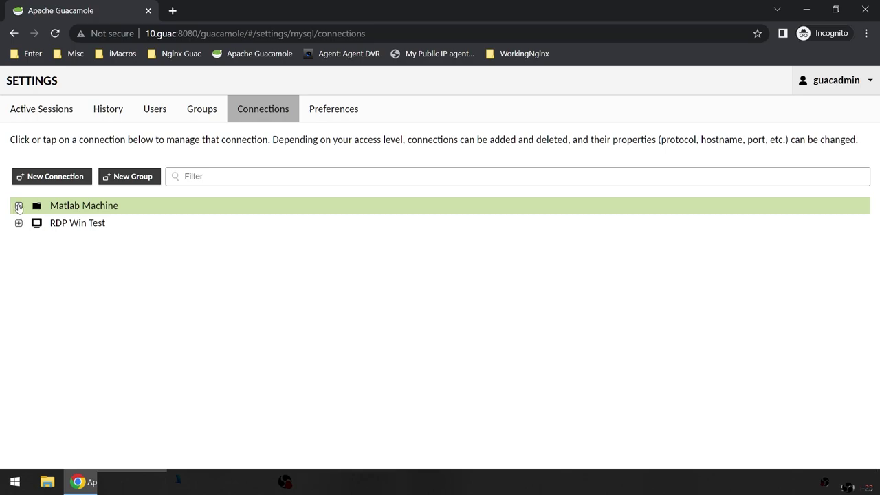
left_click(124, 177)
Step: Name the new connection group 'SPSS'
left_click(95, 113)
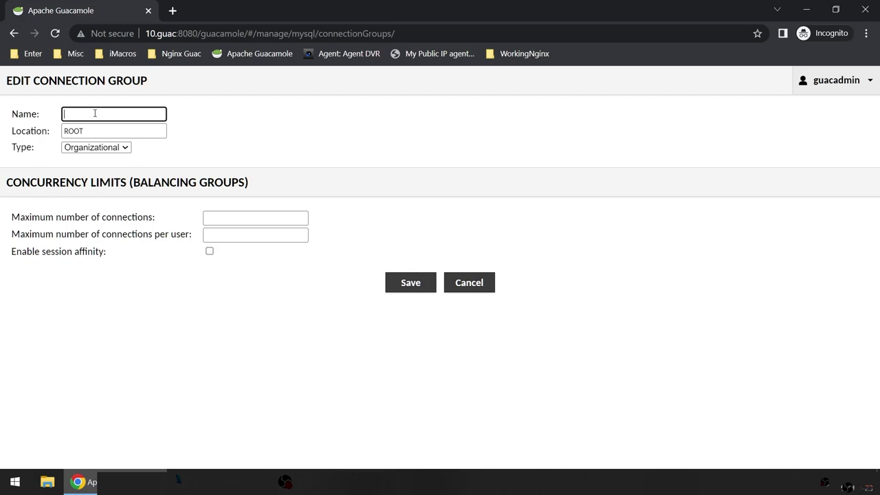
type("Adobe")
key("BackSpace")
key("BackSpace")
key("BackSpace")
key("BackSpace")
key("BackSpace")
type("SPSS")
Step: Limit SPSS to 10 connections and 1 per user, keep type Organizational, and save
left_click(246, 217)
type("10")
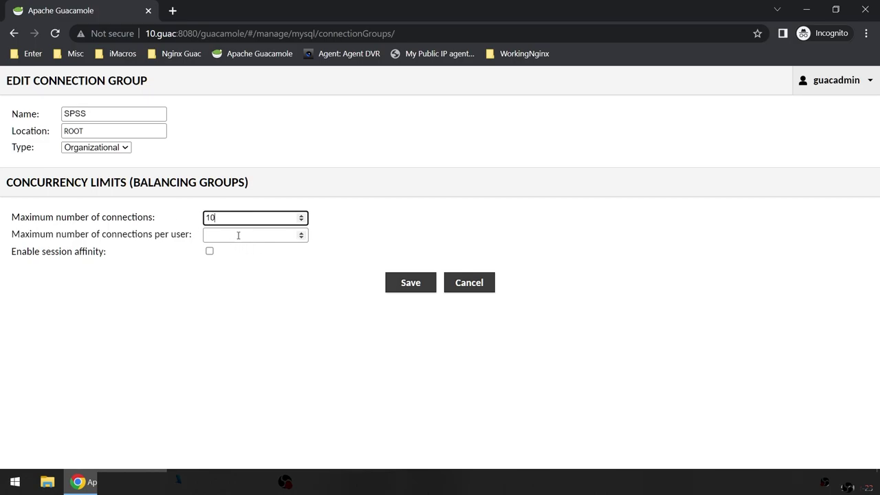
left_click(238, 235)
type("1")
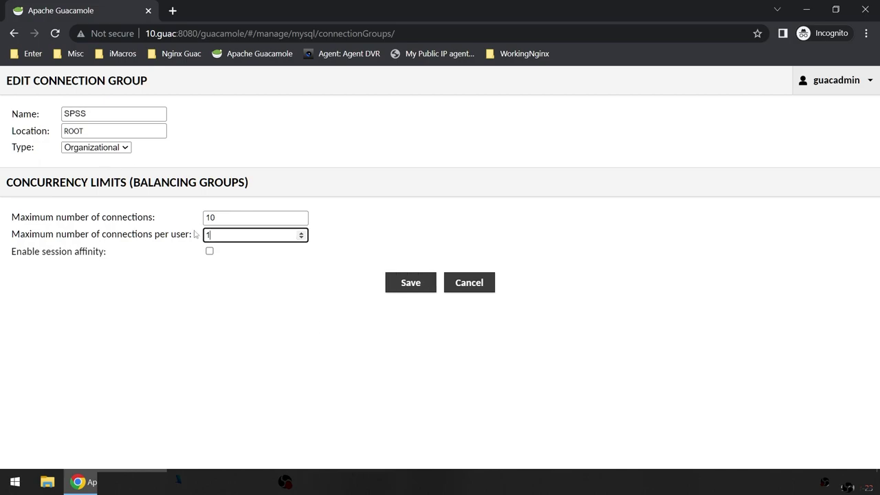
left_click(117, 150)
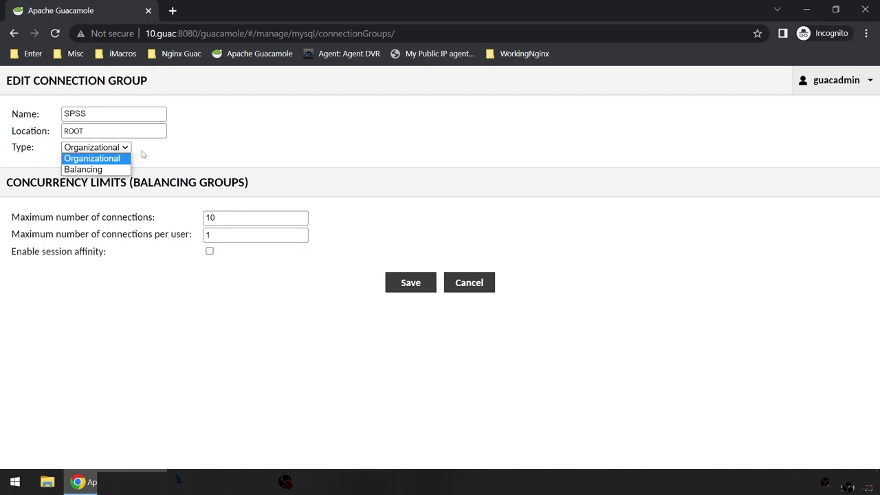
left_click(177, 157)
left_click(118, 150)
left_click(198, 158)
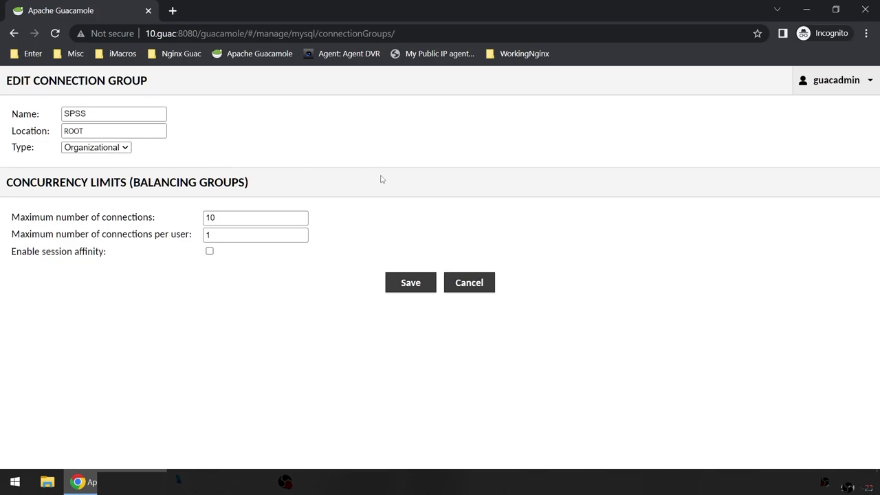
left_click(409, 282)
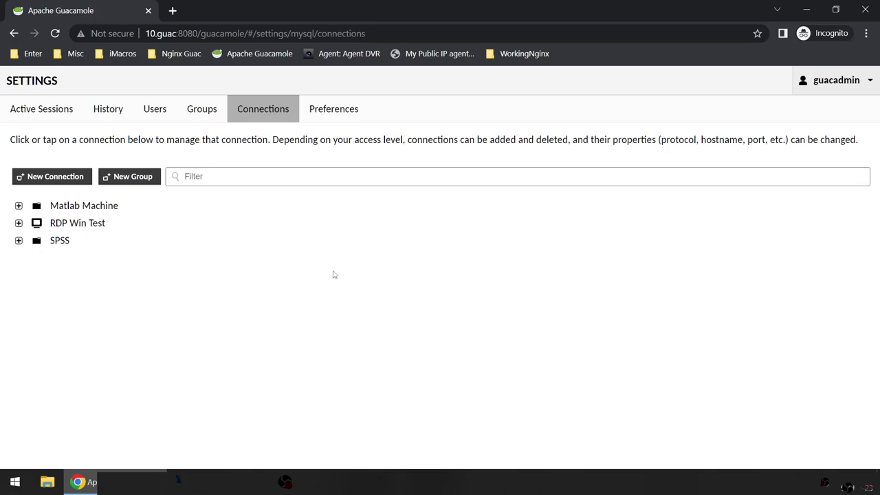
Step: Change the SPSS group's name to 'SPSS Machines' and save it
left_click(19, 240)
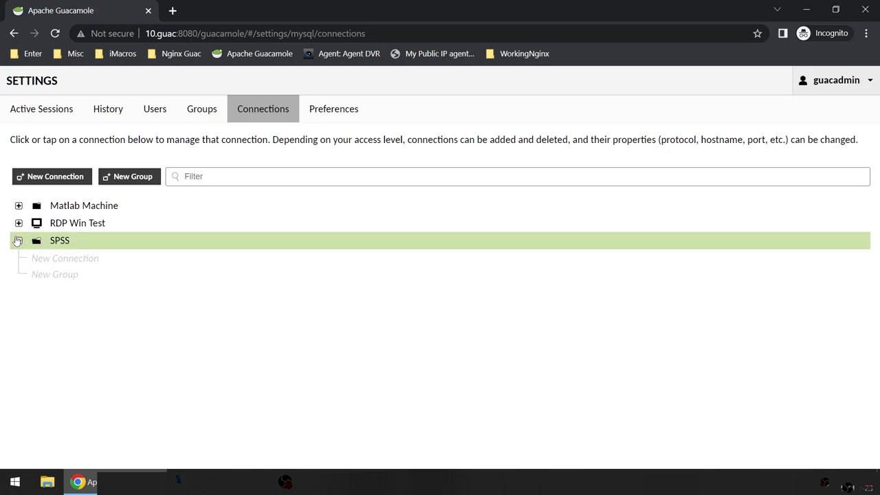
left_click(20, 240)
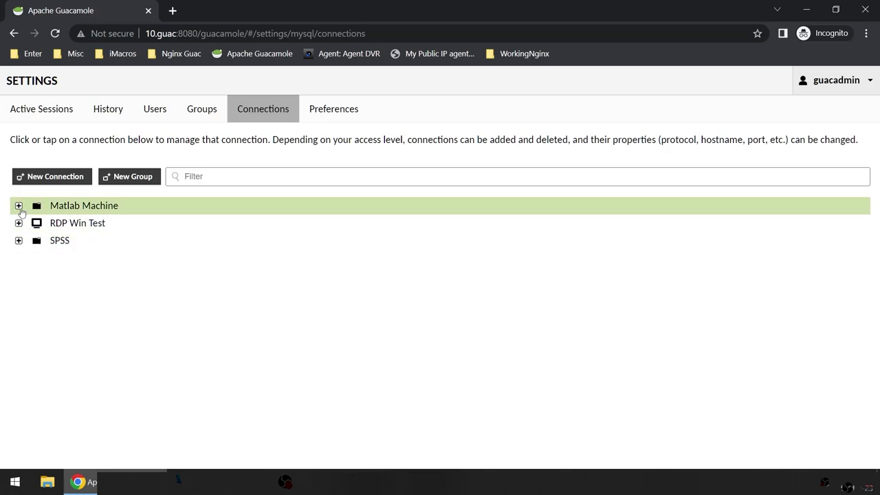
left_click(18, 206)
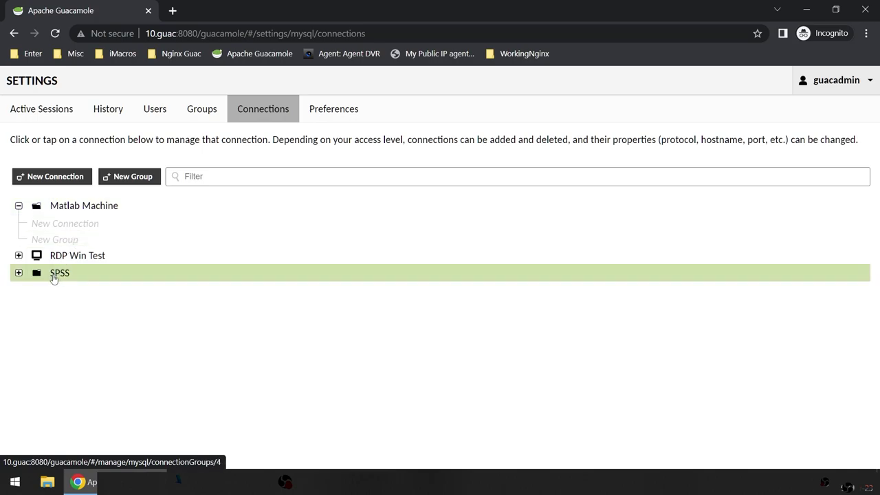
left_click(55, 275)
left_click(138, 114)
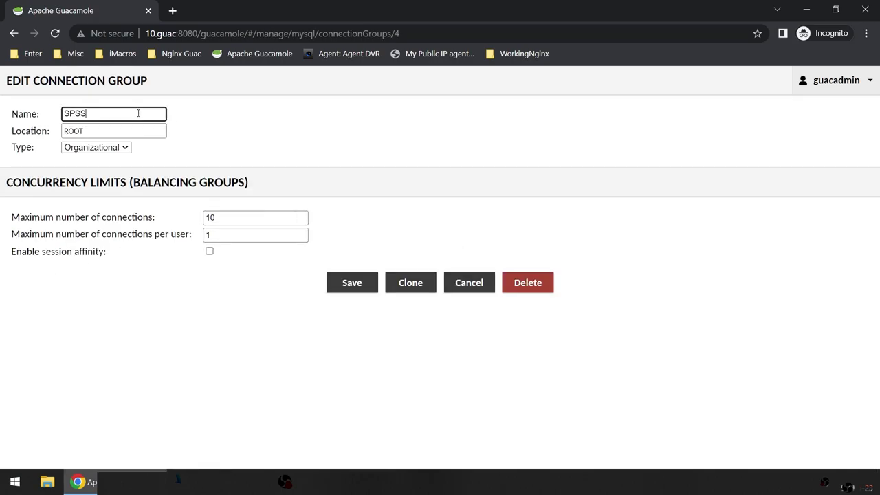
type("Machines")
left_click(353, 283)
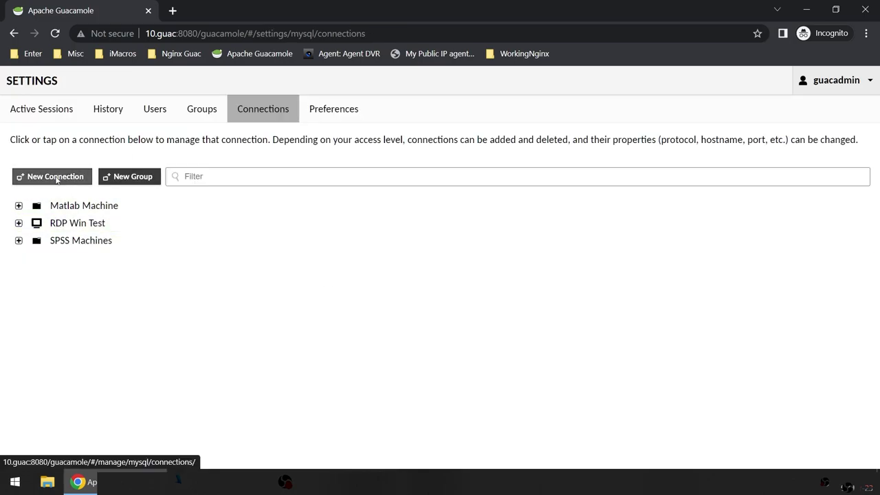
left_click(56, 179)
Step: Set the Win10 connection's protocol to RDP
left_click(111, 121)
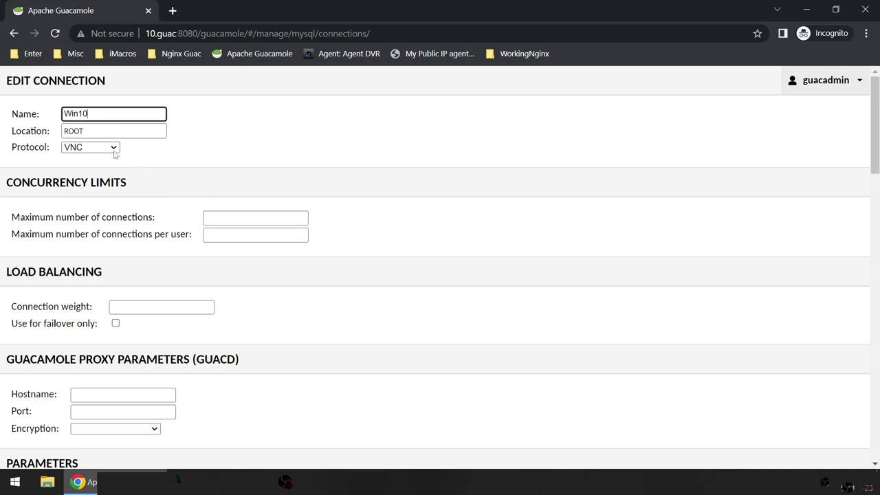
left_click(112, 149)
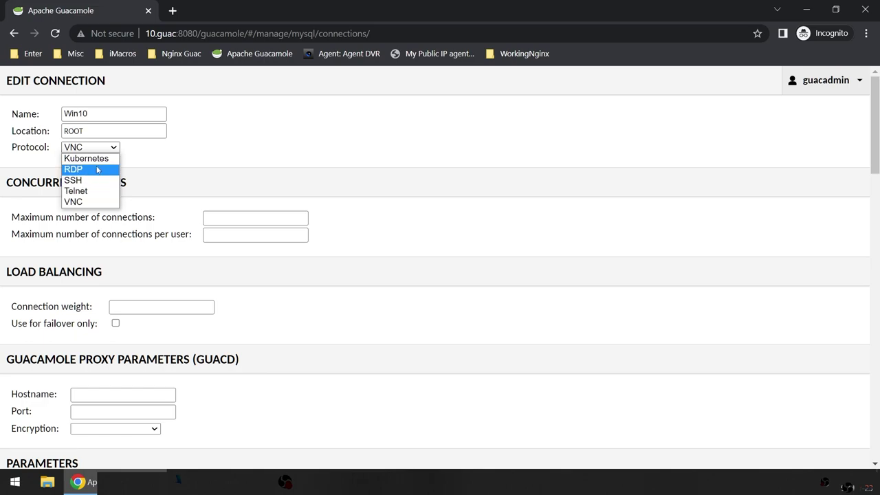
key("Escape")
key("r")
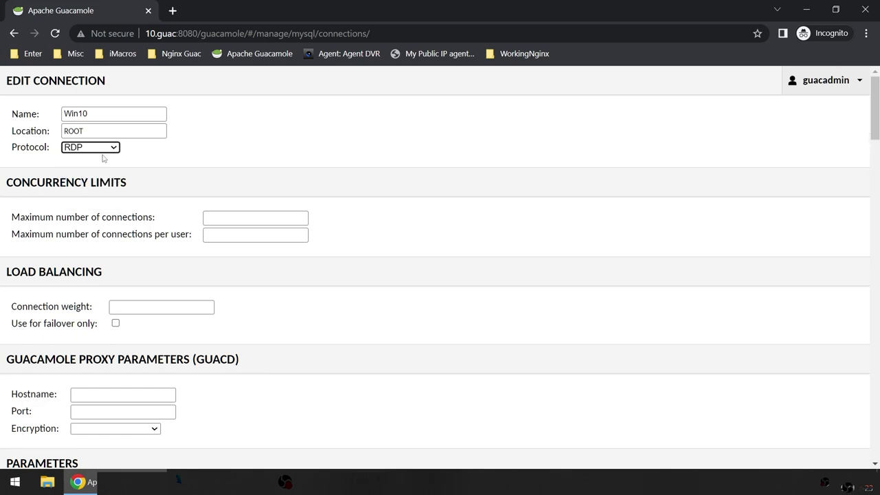
left_click(109, 149)
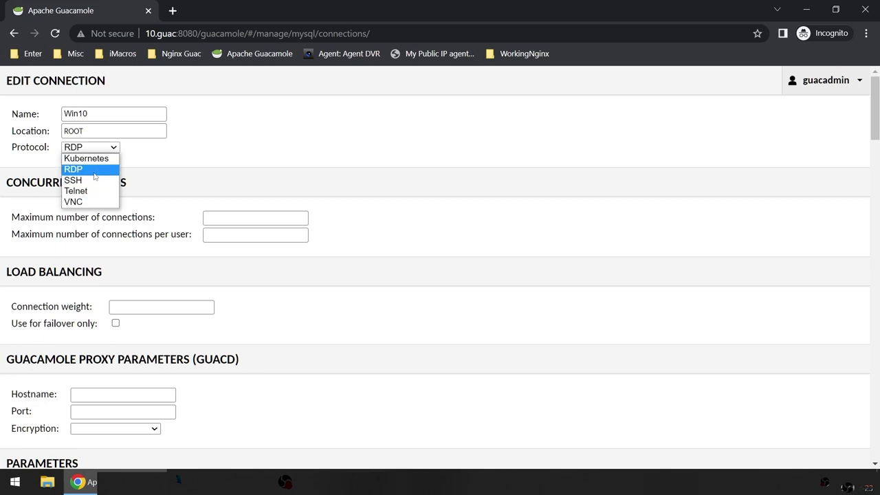
left_click(95, 176)
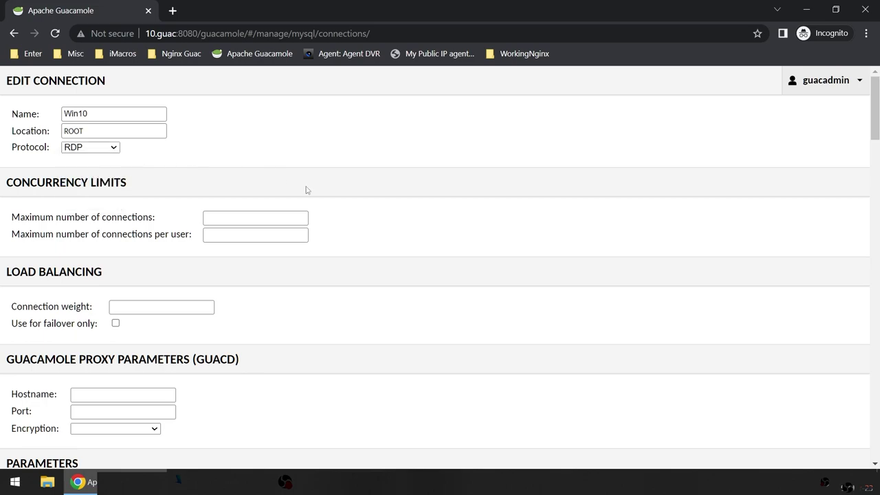
left_click(461, 287)
Step: Set maximum connections to 1 and maximum connections per user to 1
left_click(234, 222)
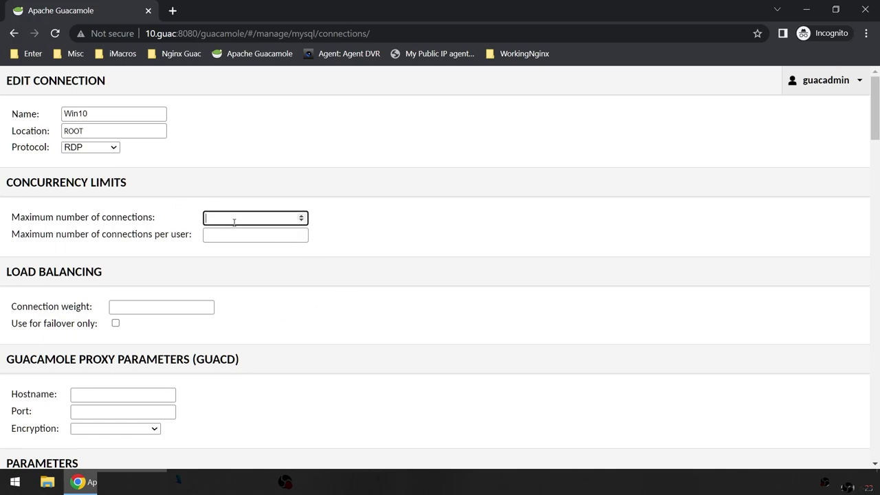
type("1")
left_click(232, 233)
type("1")
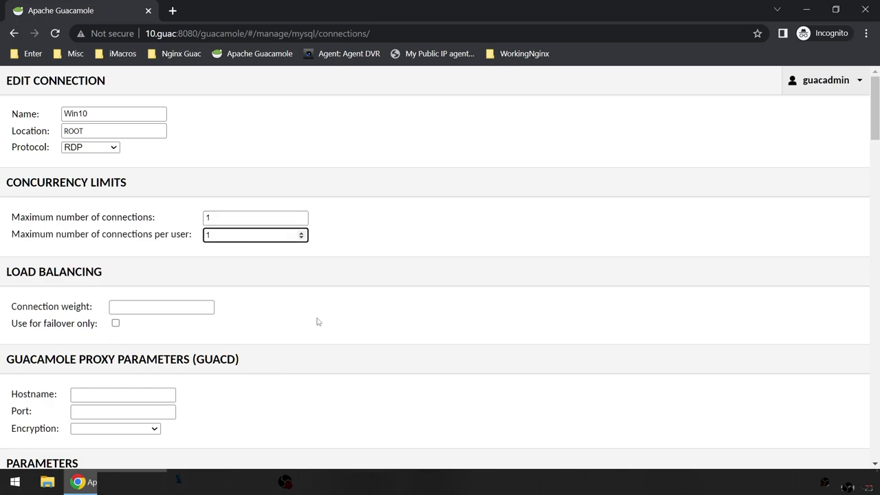
scroll(317, 323, "down", 1)
scroll(318, 322, "up", 1)
scroll(318, 322, "up", 1)
scroll(330, 415, "down", 1)
scroll(301, 371, "down", 1)
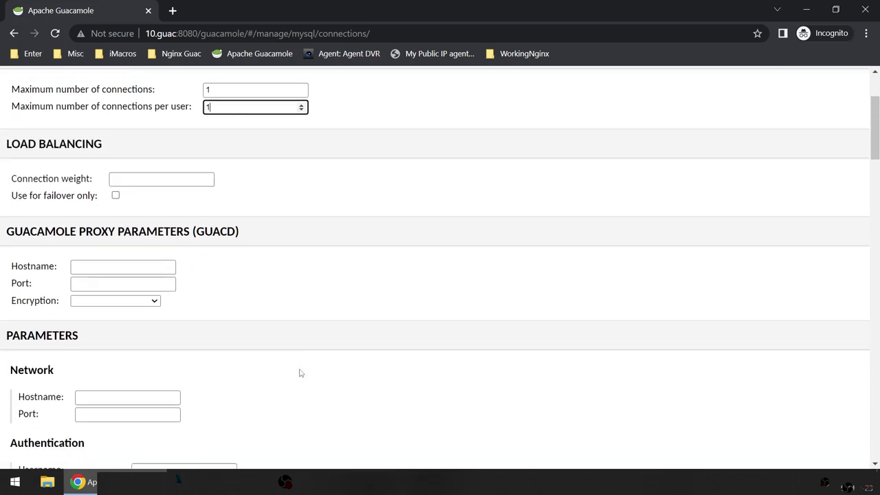
scroll(169, 282, "down", 2)
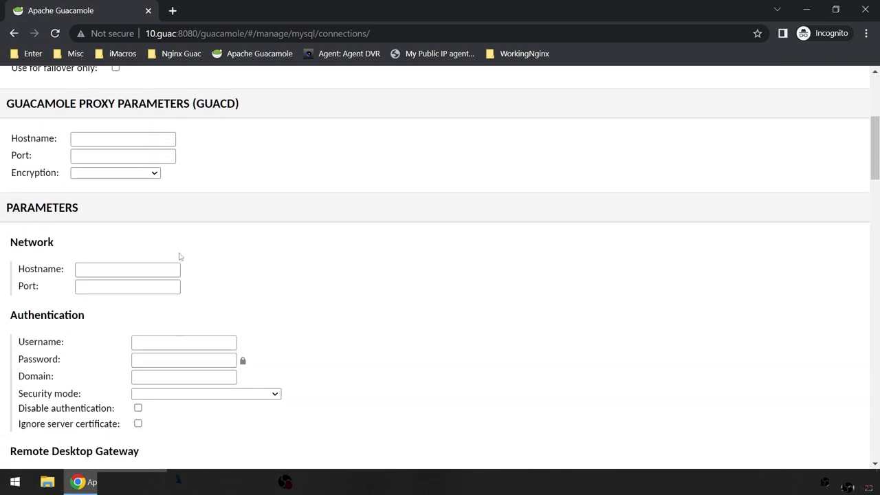
Step: Enter hostname 10.0.pc1 and port 3389 for the remote machine
left_click(110, 270)
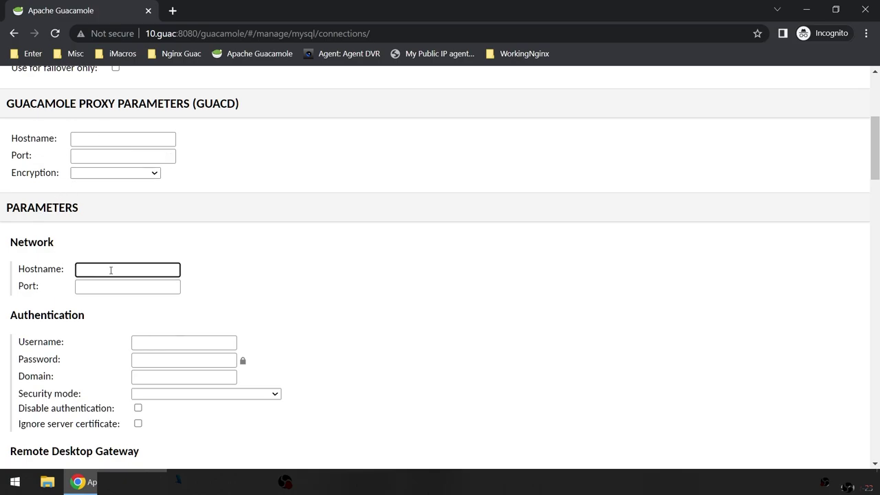
type("xyz.com")
key("BackSpace")
key("BackSpace")
key("BackSpace")
type("10")
key("Tab")
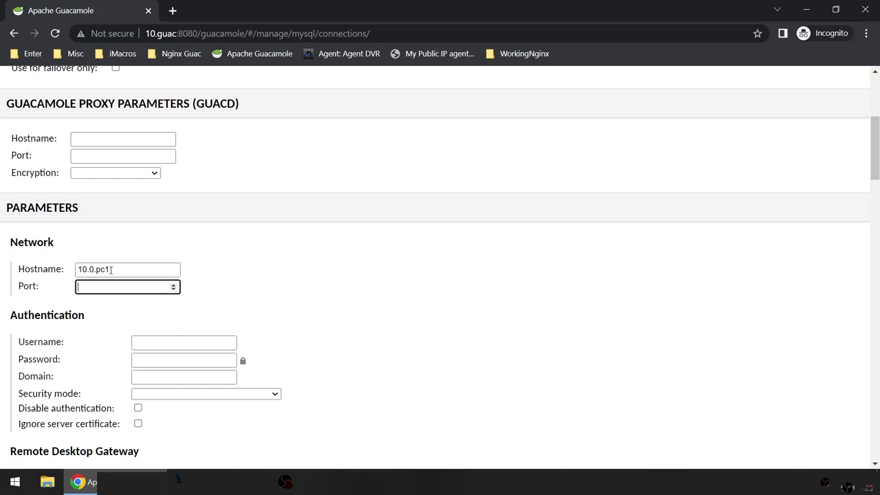
type("3389")
scroll(406, 302, "down", 2)
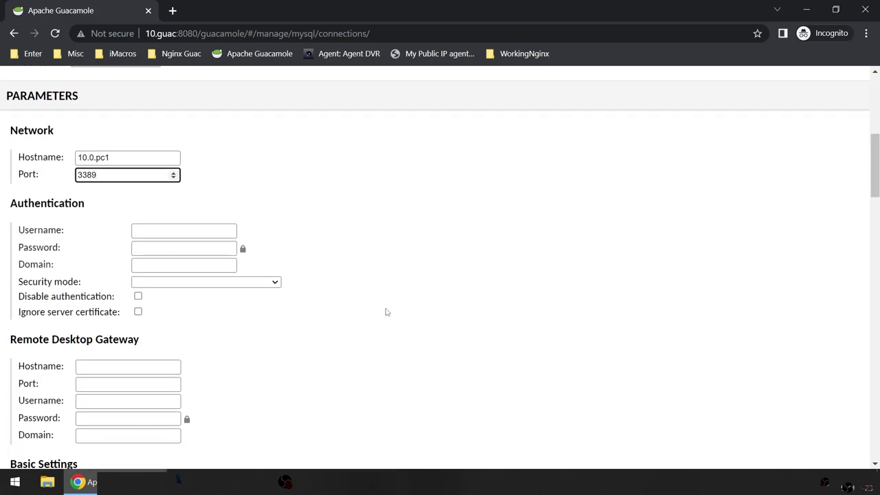
scroll(418, 334, "up", 3)
scroll(297, 380, "down", 2)
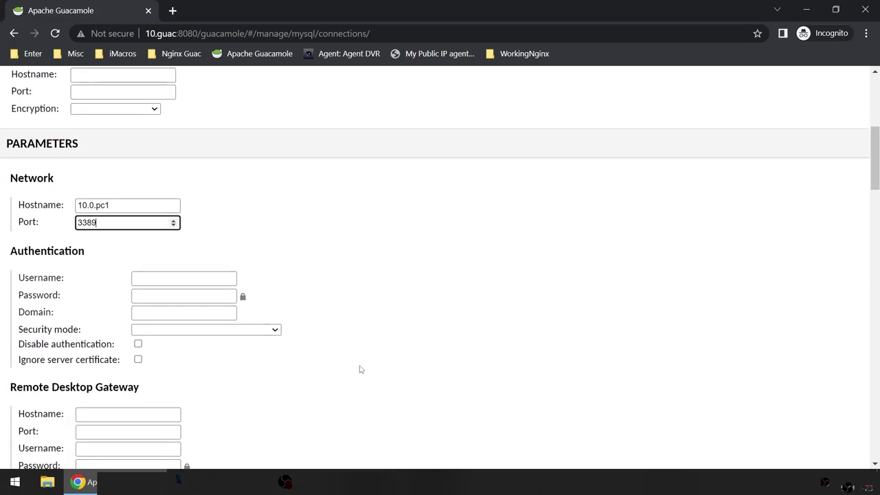
left_click_drag(105, 225, 64, 229)
left_click(407, 271)
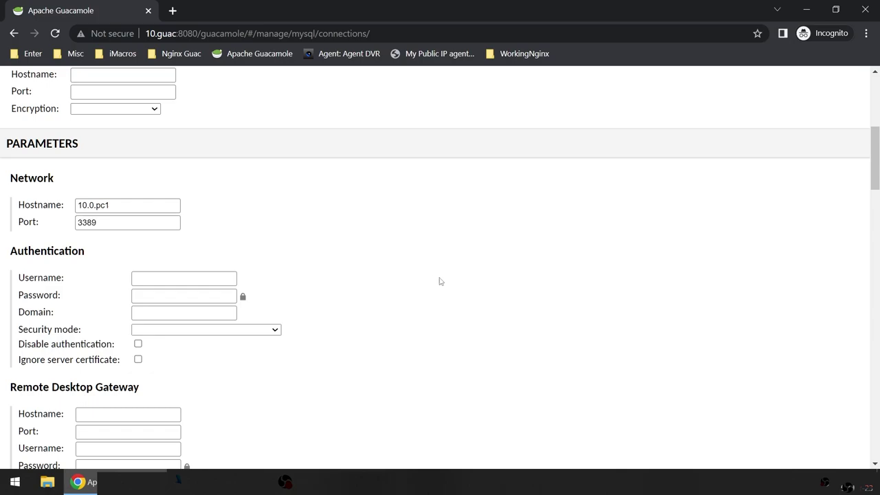
scroll(479, 331, "down", 1)
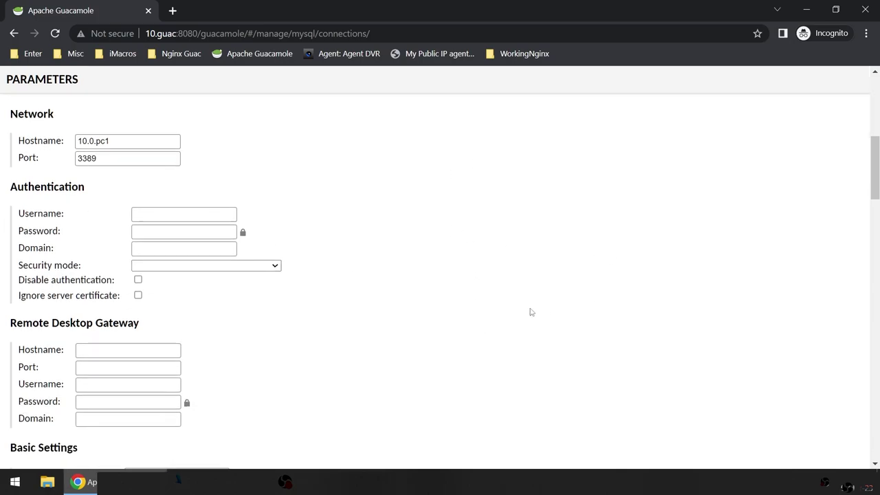
Step: Try a username and domain abc.com, then clear both fields again
left_click(177, 213)
type("hashtag")
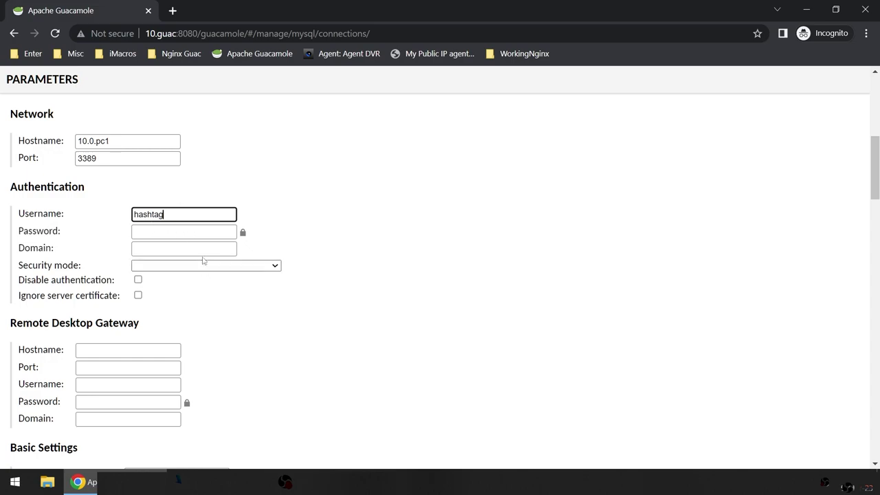
double_click(178, 214)
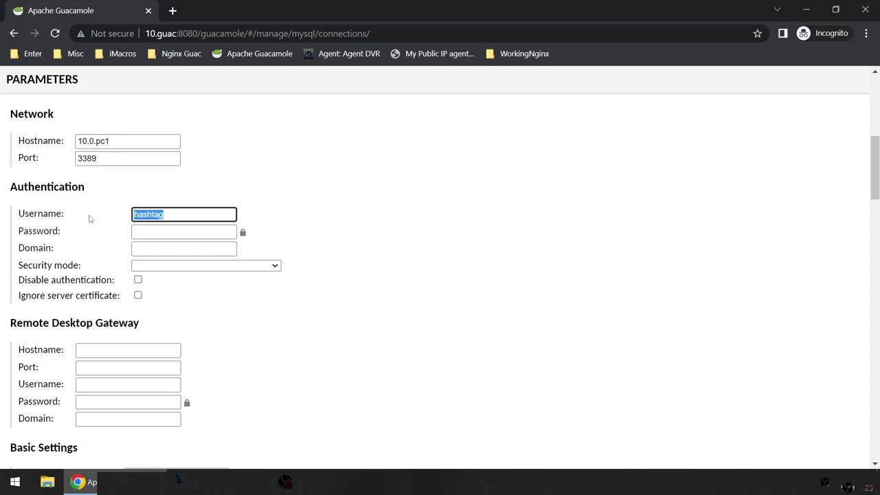
key("BackSpace")
left_click(157, 259)
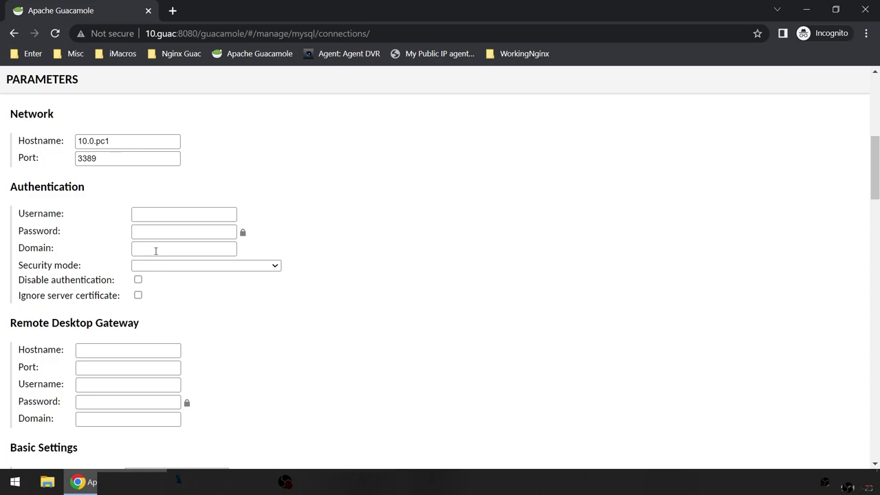
left_click(156, 251)
type("abc.com")
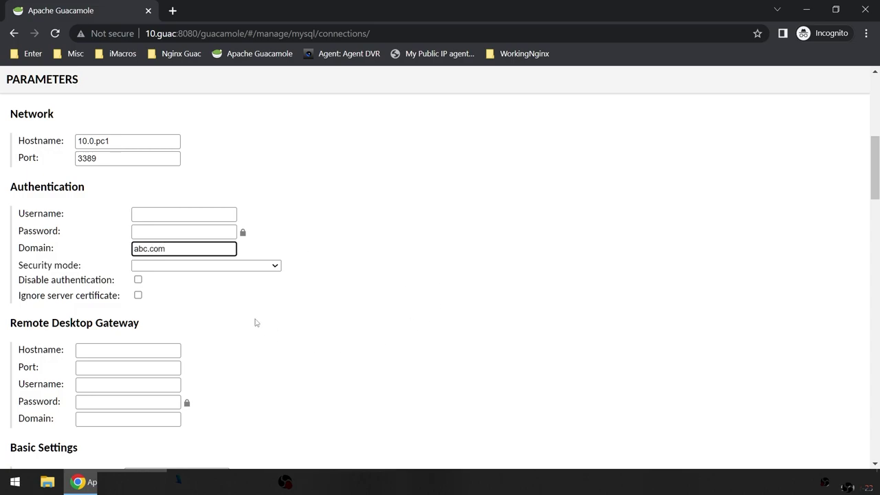
left_click_drag(184, 251, 107, 249)
key("BackSpace")
Step: Enter the login username for the connection, leaving the password empty
left_click(160, 212)
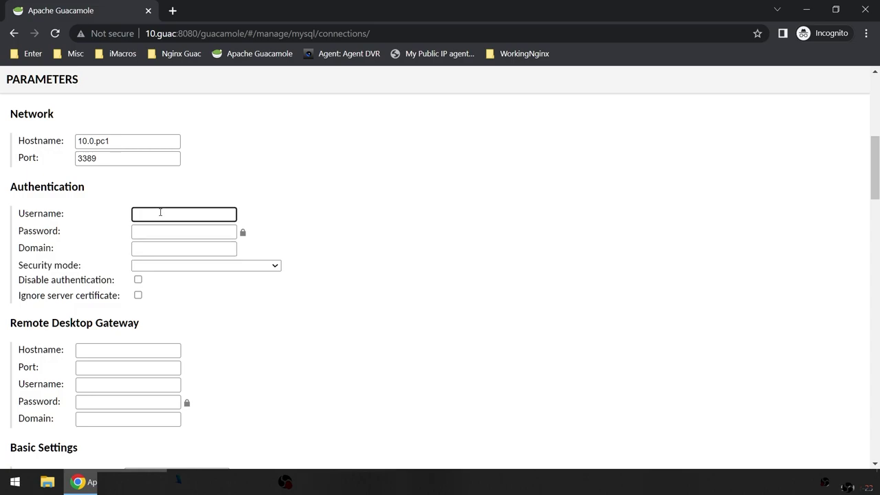
type("hashtag")
left_click(174, 233)
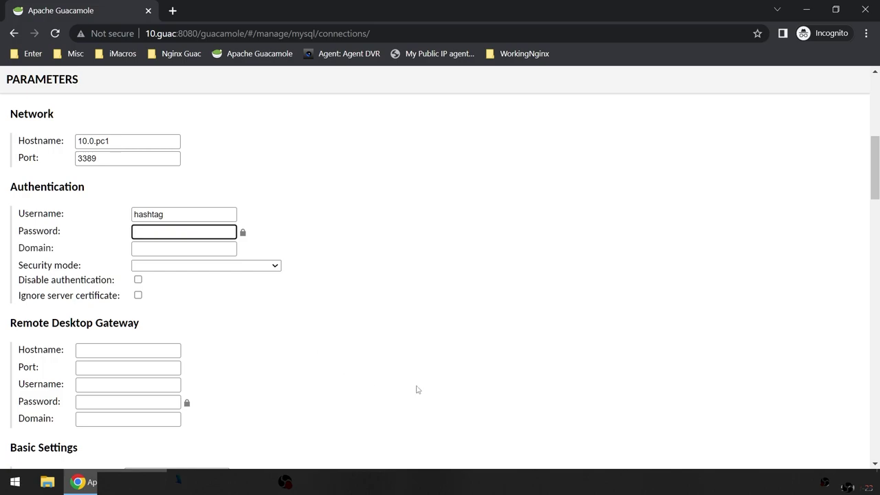
scroll(416, 390, "up", 1)
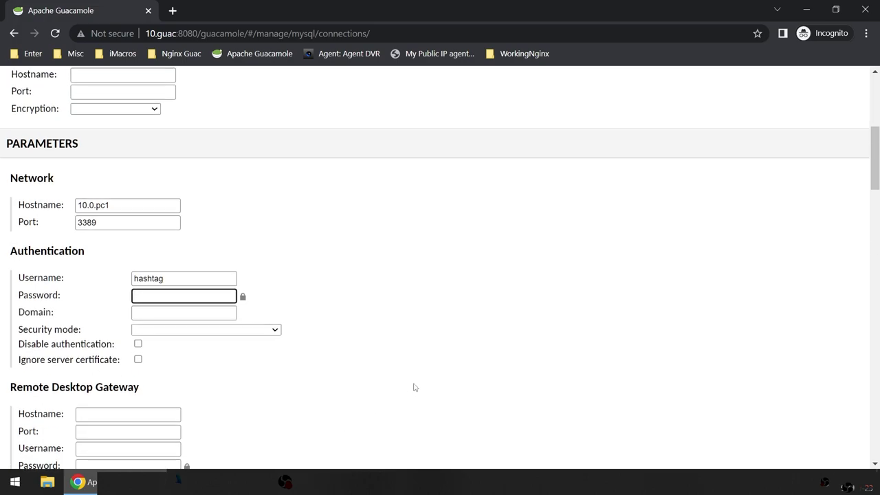
scroll(376, 368, "down", 1)
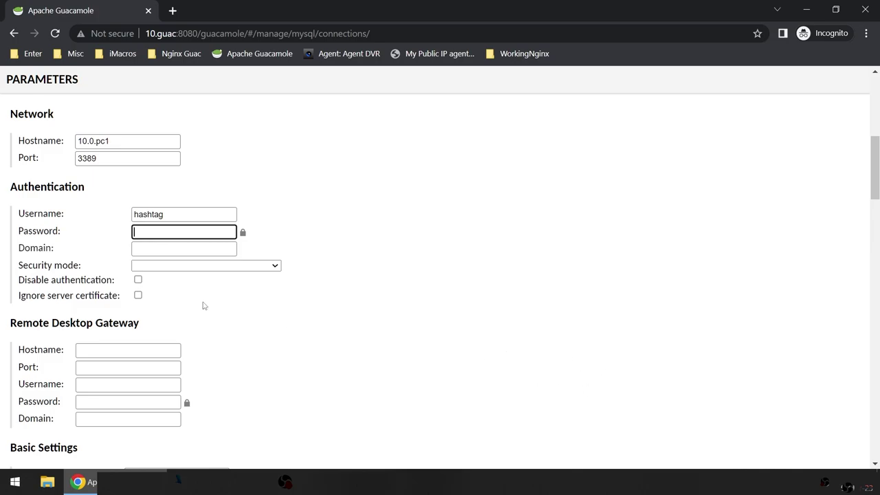
left_click(175, 272)
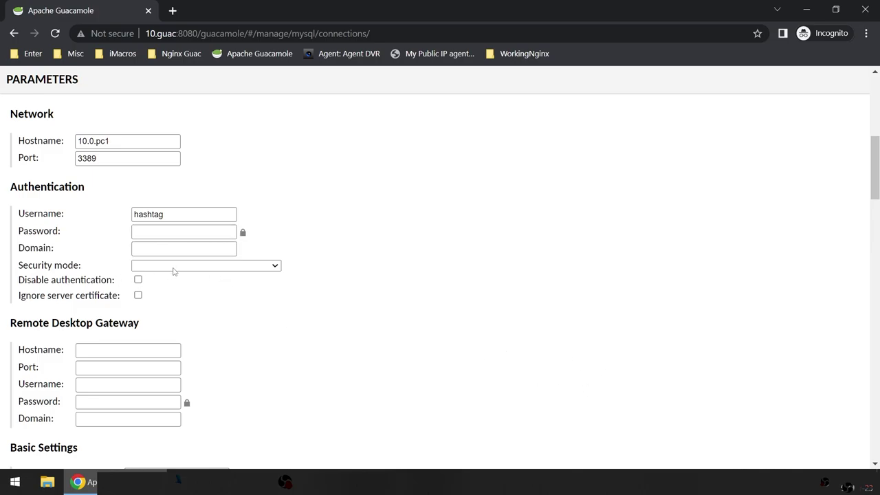
left_click(172, 268)
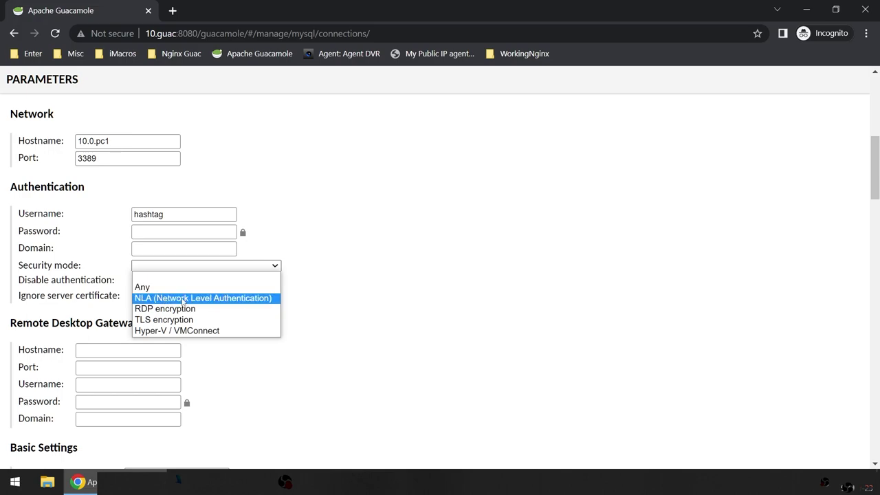
left_click(184, 300)
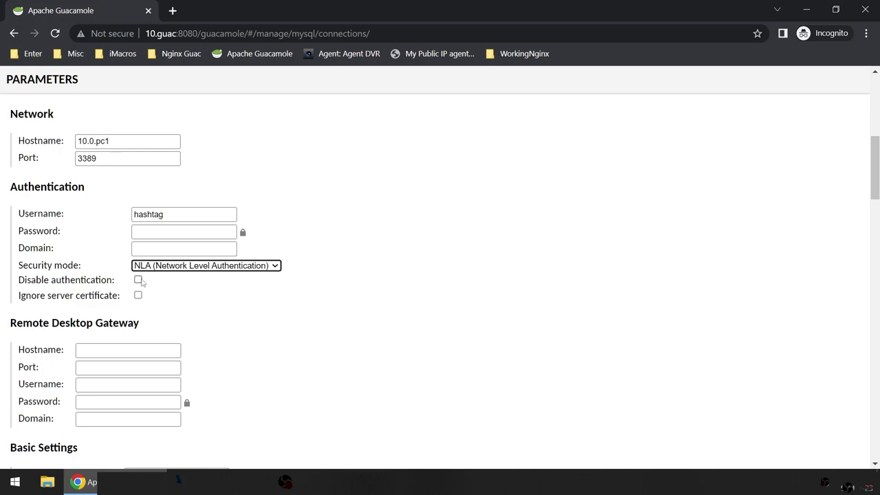
left_click(142, 298)
key("space")
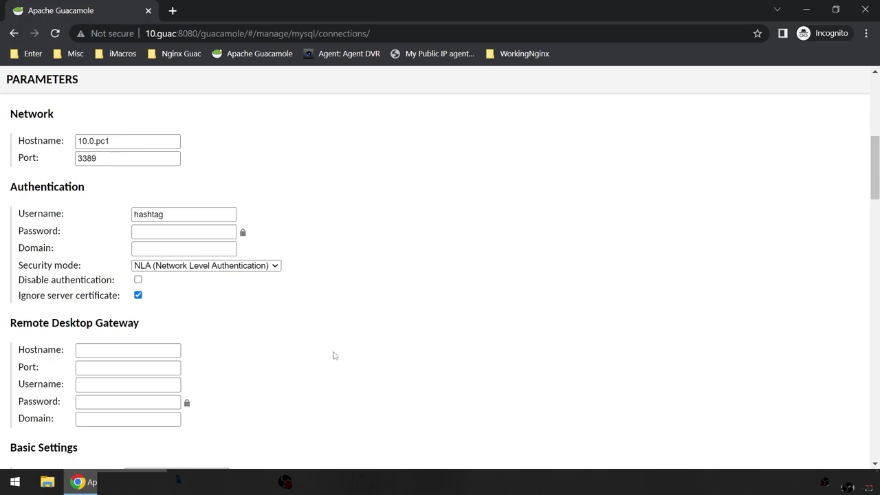
left_click_drag(17, 297, 121, 297)
scroll(338, 343, "down", 2)
left_click(339, 341)
scroll(339, 341, "down", 2)
scroll(339, 340, "up", 4)
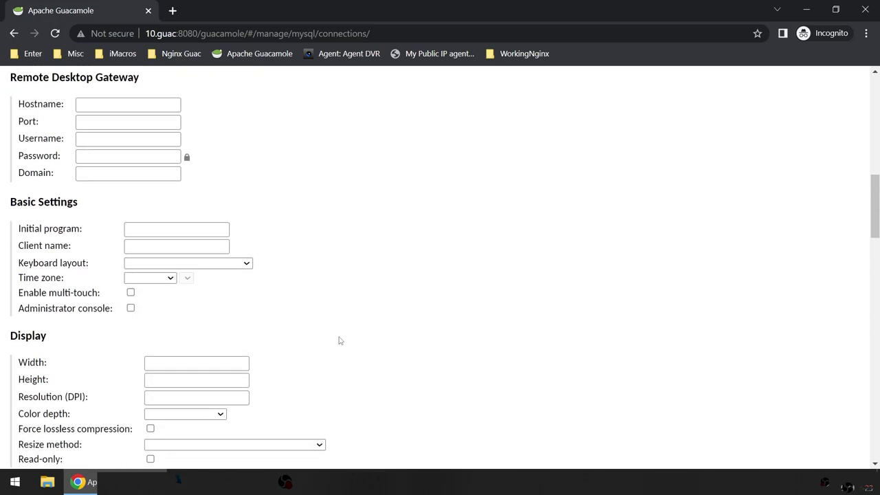
scroll(339, 341, "down", 3)
scroll(332, 342, "up", 3)
scroll(328, 349, "down", 4)
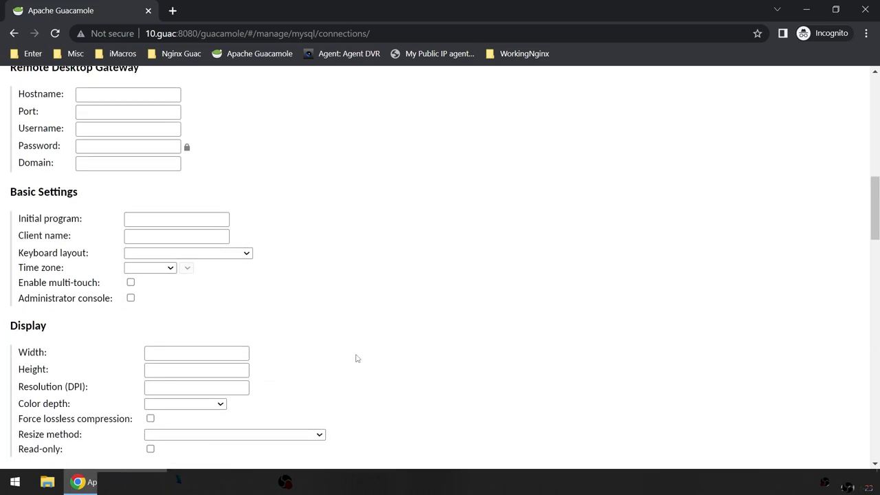
scroll(360, 355, "up", 2)
scroll(359, 354, "down", 3)
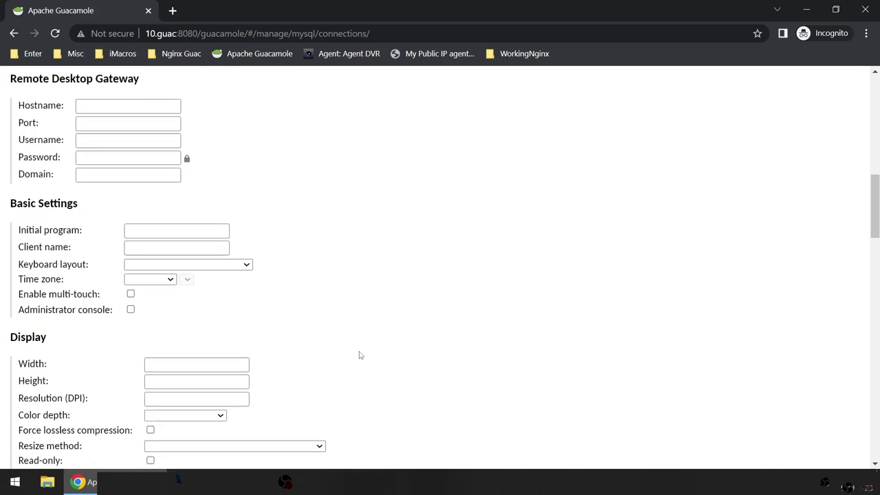
scroll(359, 354, "up", 3)
scroll(359, 355, "down", 2)
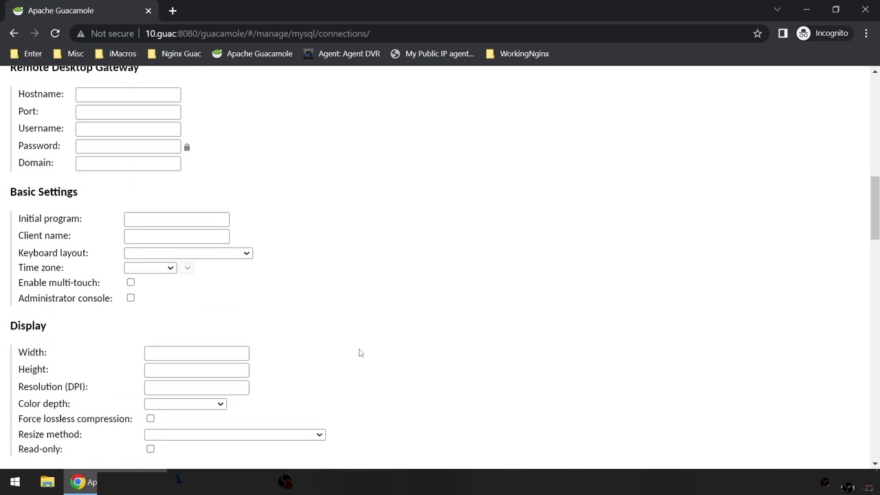
scroll(358, 353, "up", 3)
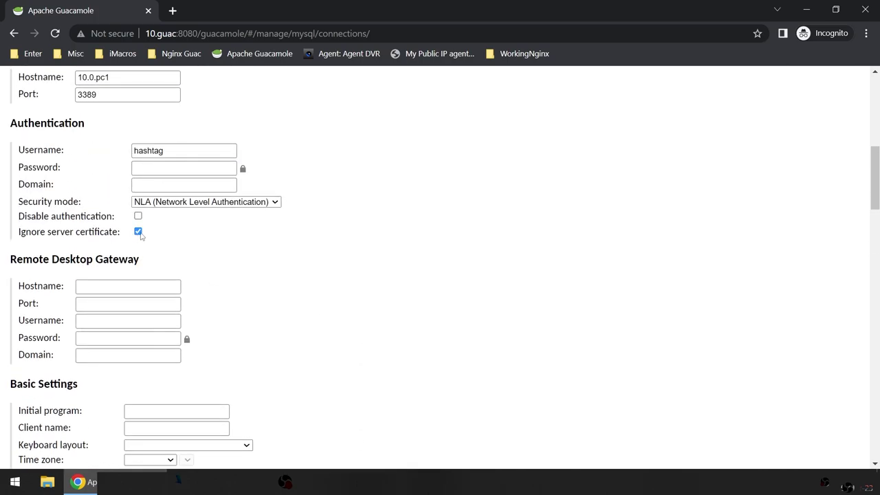
left_click(138, 232)
key("space")
scroll(117, 271, "down", 1)
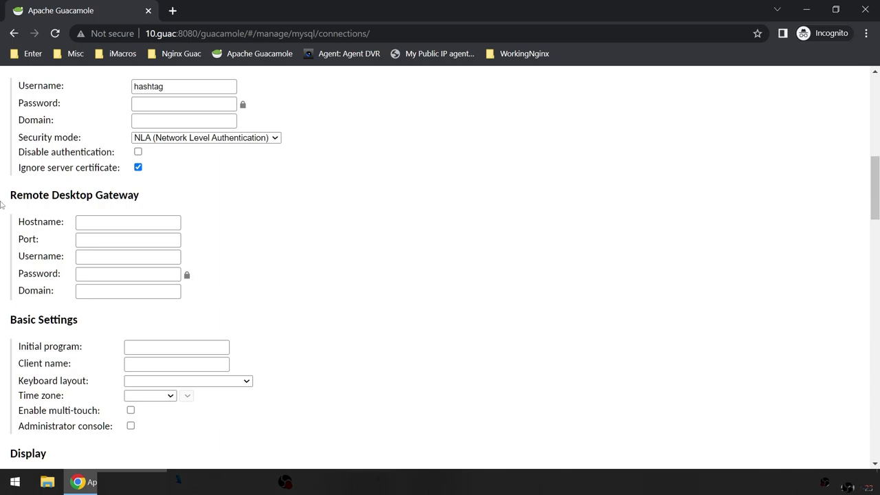
left_click_drag(12, 195, 141, 199)
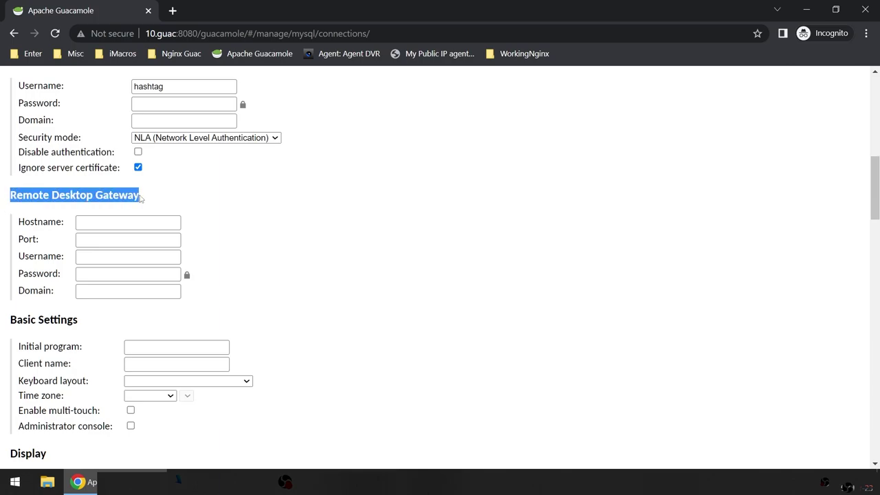
scroll(338, 258, "down", 2)
scroll(338, 258, "up", 2)
scroll(112, 288, "down", 2)
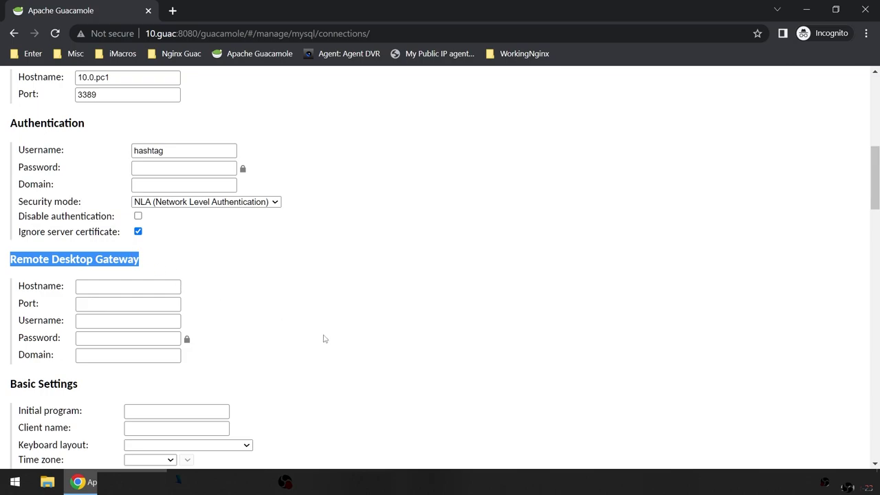
left_click(324, 338)
scroll(324, 337, "down", 2)
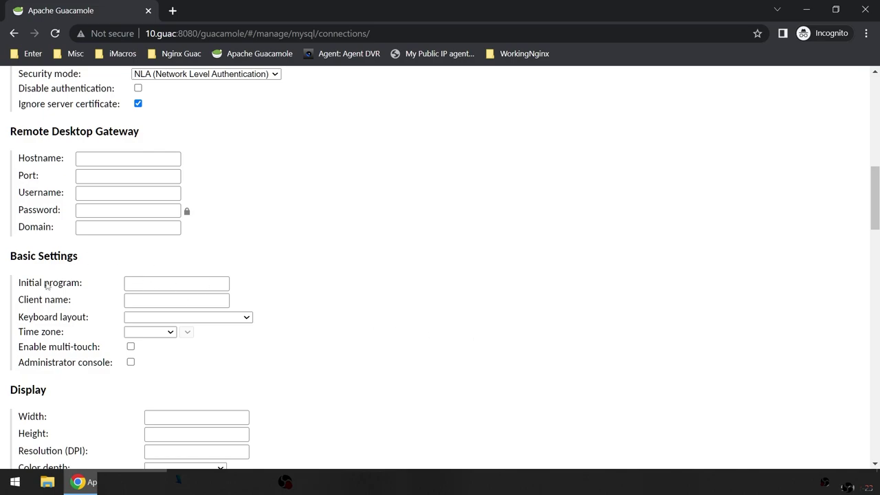
scroll(48, 285, "down", 1)
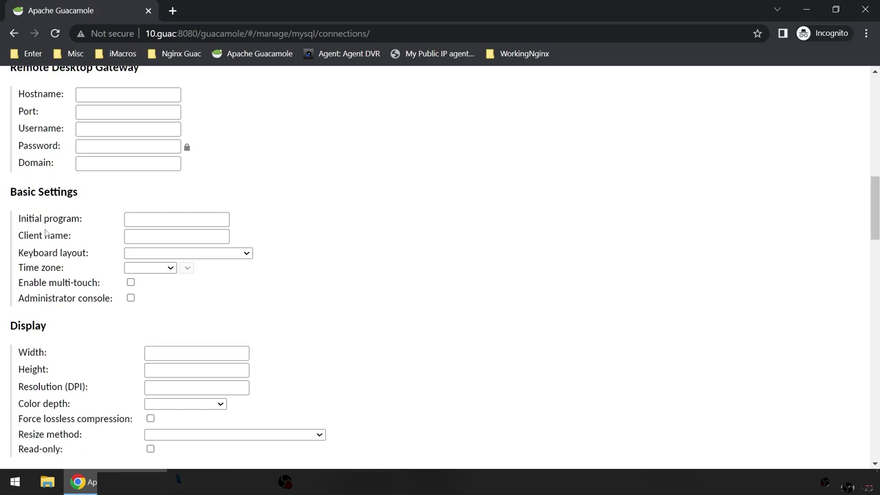
left_click_drag(21, 219, 88, 220)
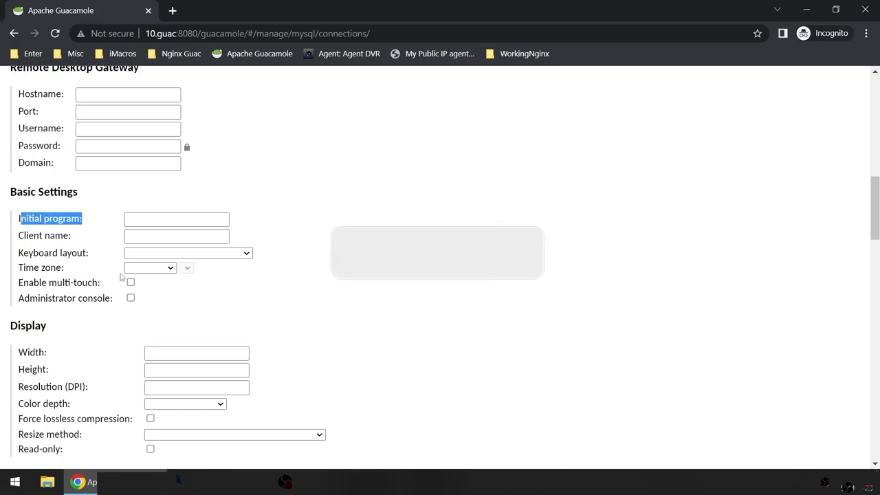
left_click(280, 329)
scroll(279, 330, "down", 1)
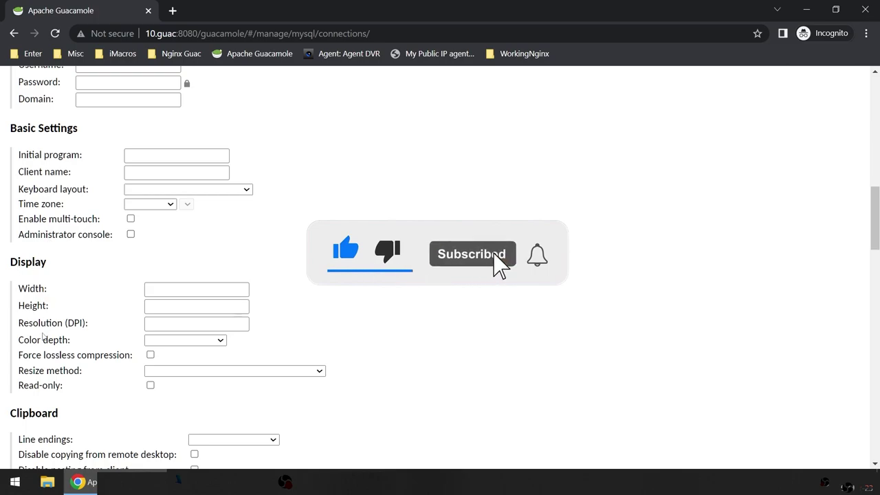
scroll(240, 323, "down", 1)
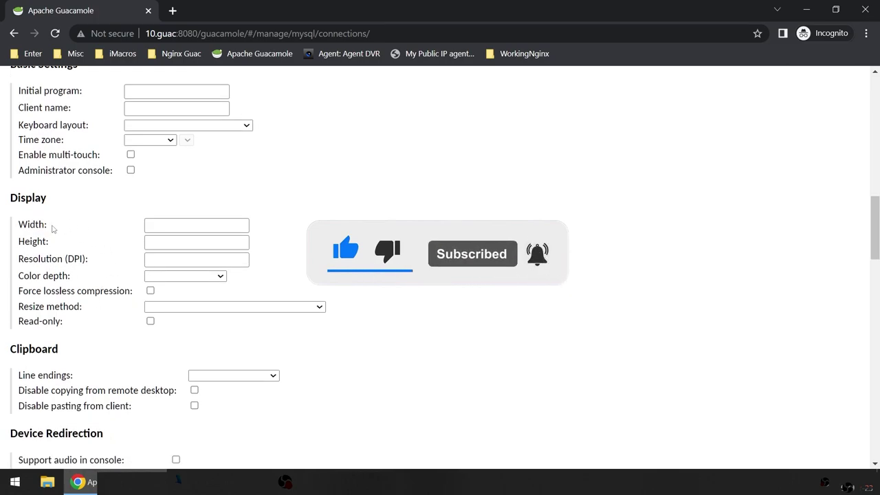
Step: Leave color depth blank and set the display resize method to Reconnect
left_click(215, 228)
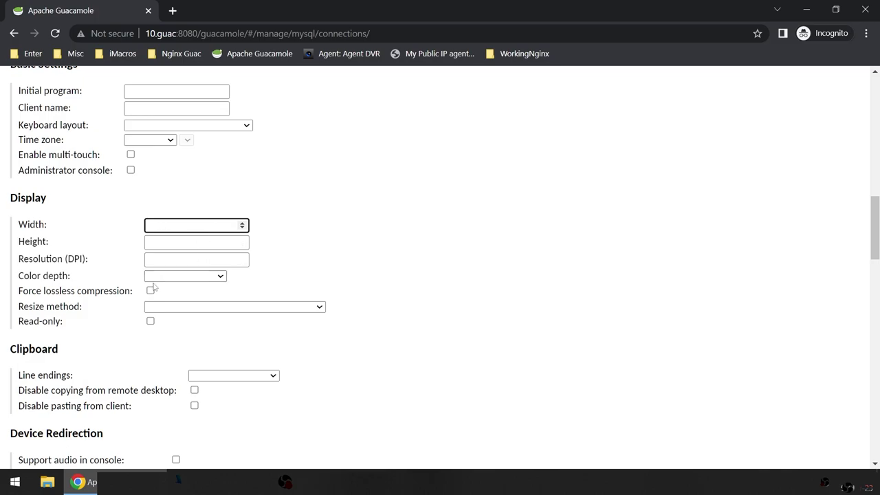
left_click_drag(108, 262, 24, 262)
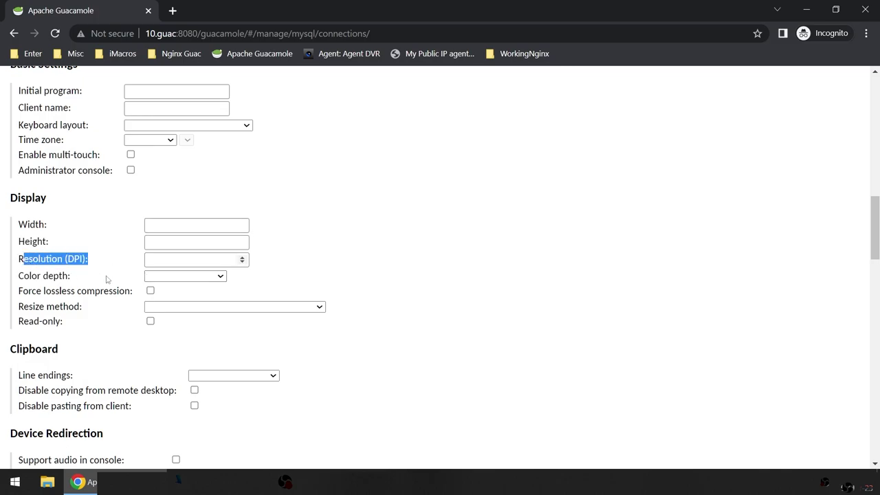
left_click(130, 277)
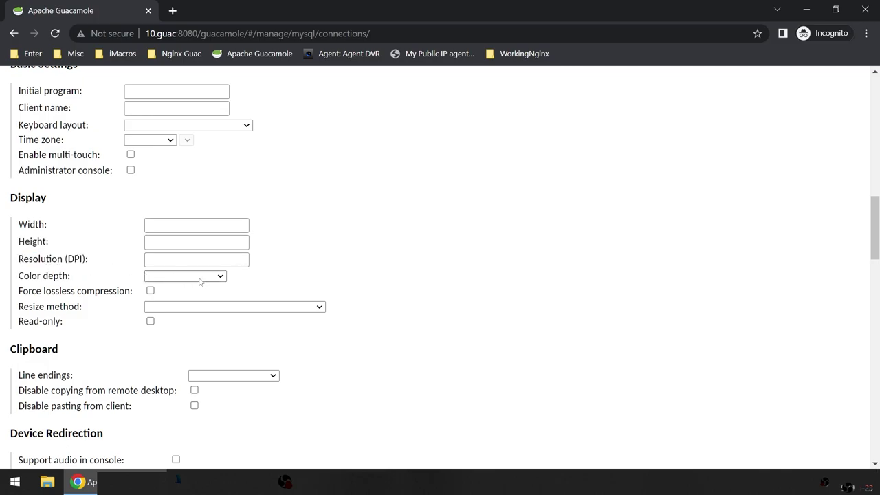
left_click(221, 276)
left_click(221, 277)
left_click(221, 277)
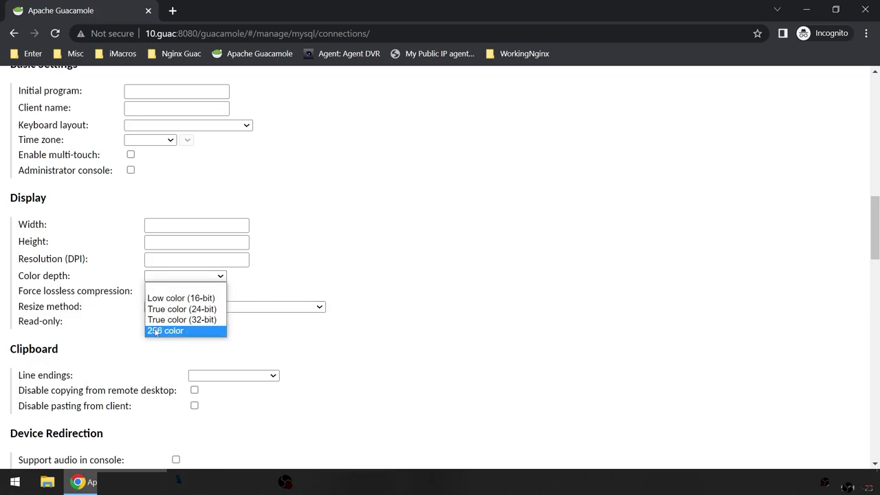
left_click(363, 291)
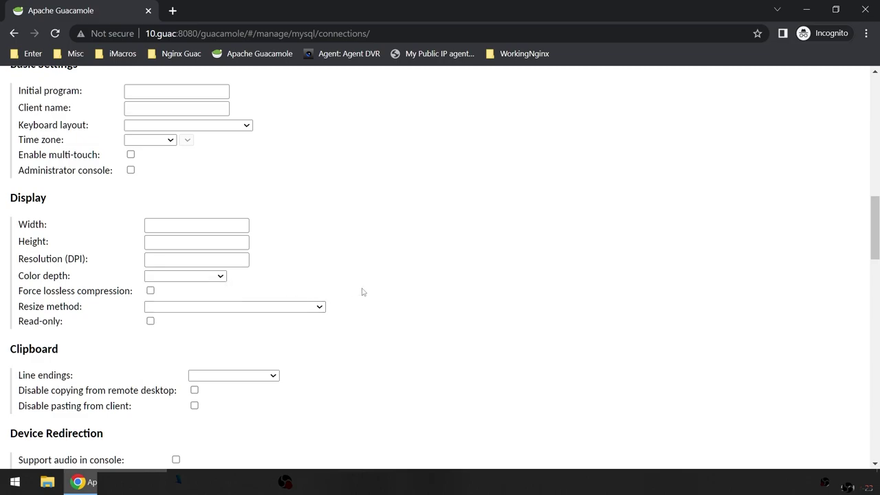
left_click(184, 310)
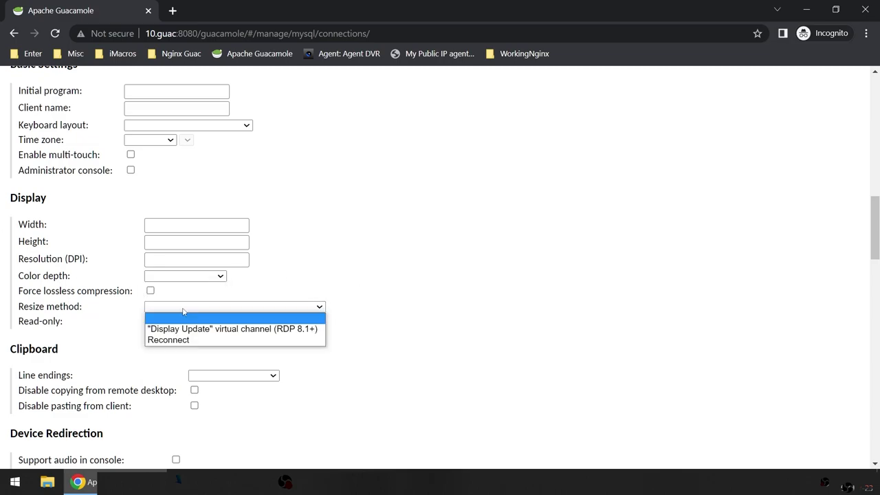
left_click(193, 340)
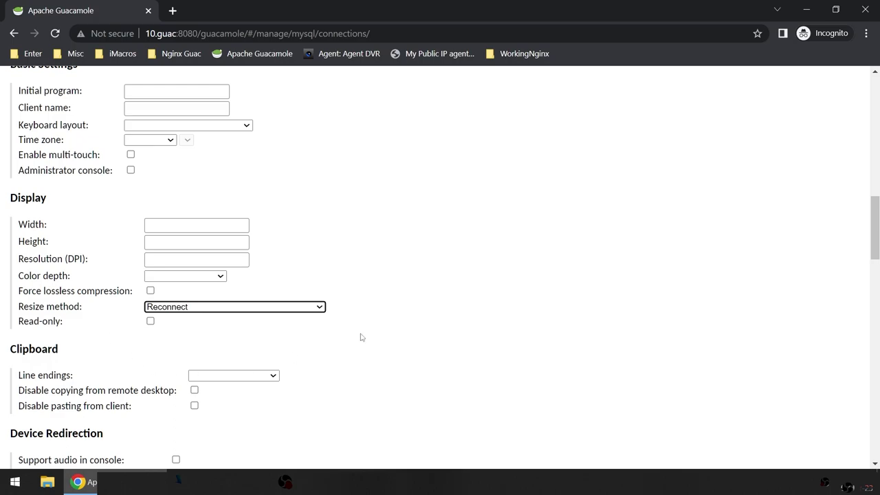
scroll(386, 291, "down", 2)
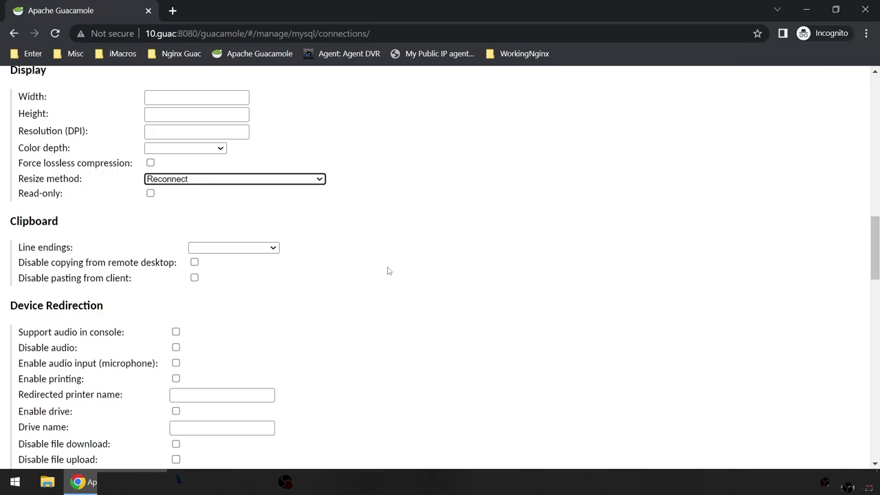
Step: Set clipboard line endings to Windows (CRLF)
left_click(399, 336)
scroll(348, 346, "down", 1)
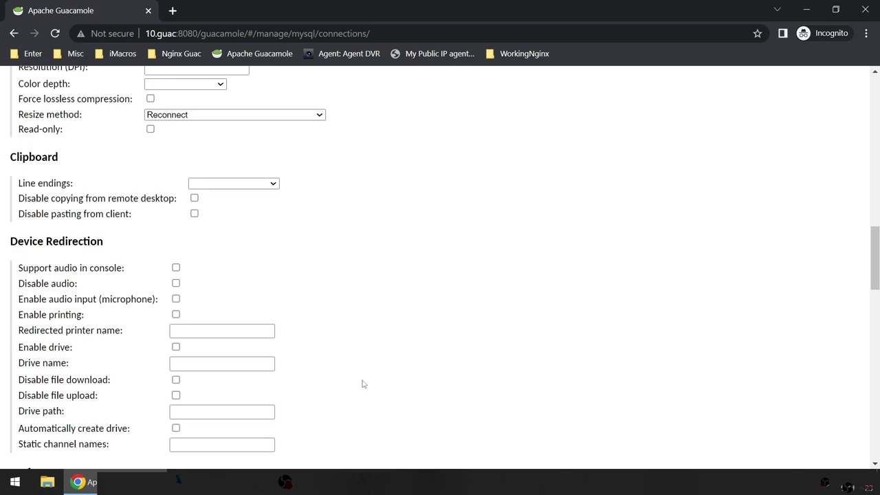
scroll(363, 383, "down", 3)
scroll(362, 380, "up", 5)
scroll(360, 379, "down", 3)
scroll(360, 379, "up", 3)
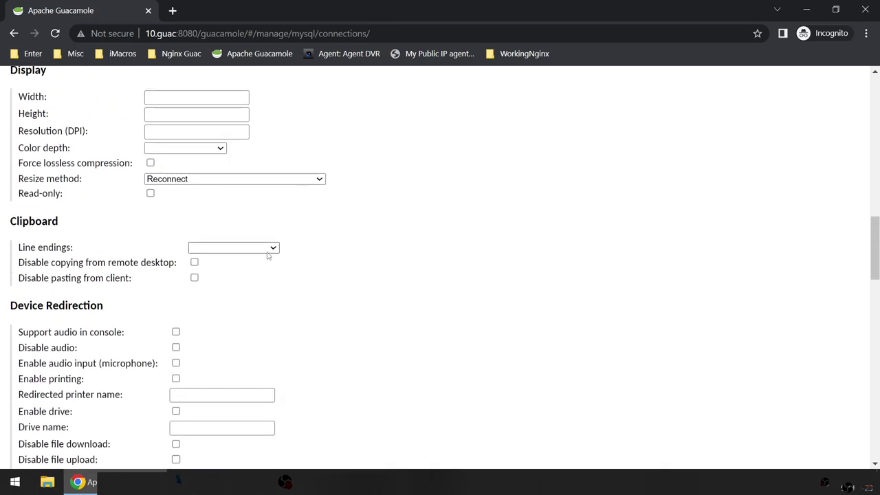
left_click(268, 251)
key("Escape")
key("w")
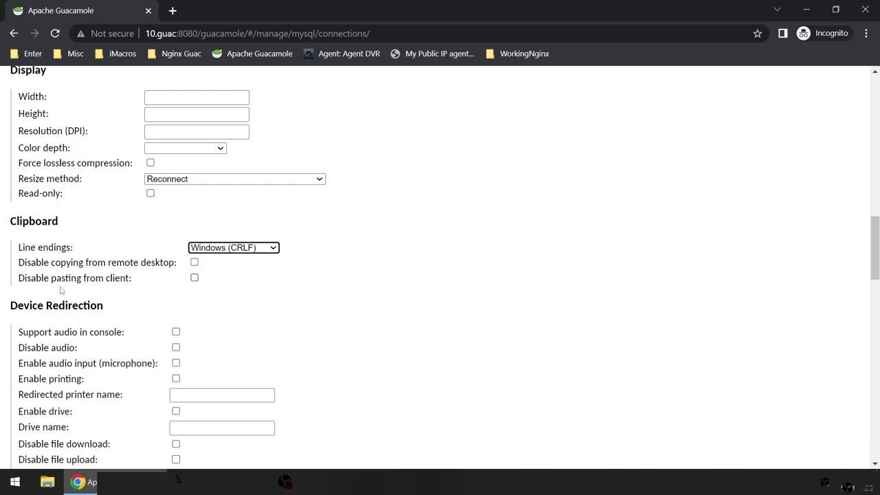
scroll(53, 354, "down", 1)
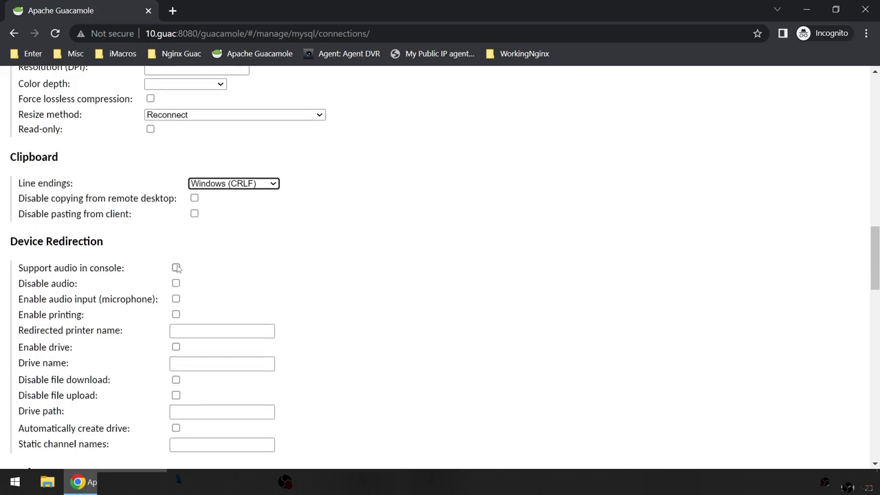
Step: Toggle Support audio in console on and back off, leaving it disabled
left_click_drag(118, 270, 18, 270)
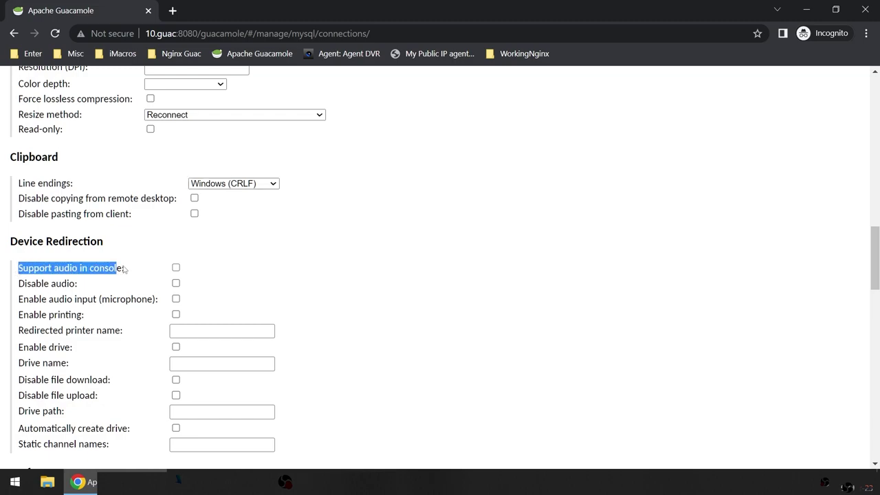
left_click(176, 269)
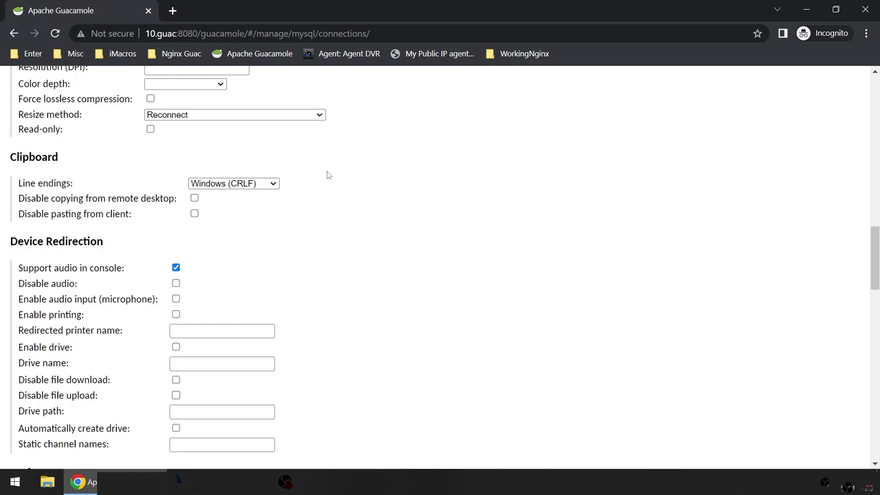
left_click(177, 268)
Step: Check Disable file upload under Device Redirection for the Win10 connection
scroll(310, 298, "down", 1)
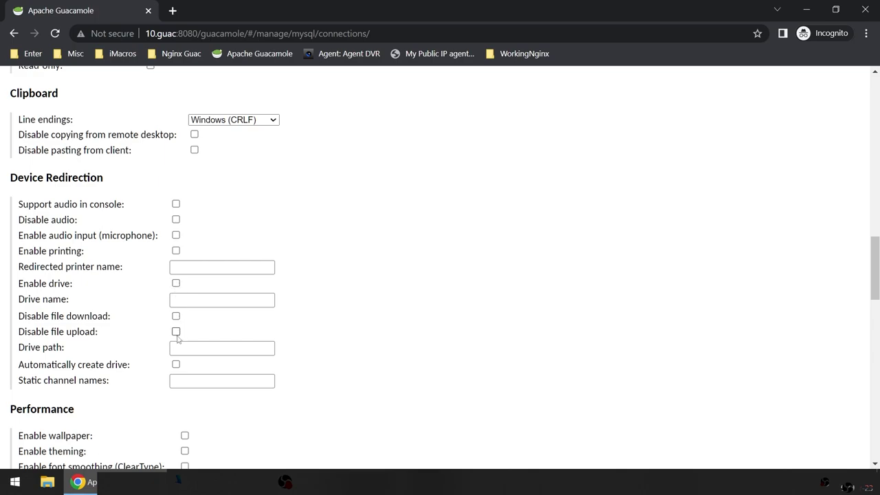
left_click(176, 333)
left_click(176, 333)
scroll(395, 356, "down", 1)
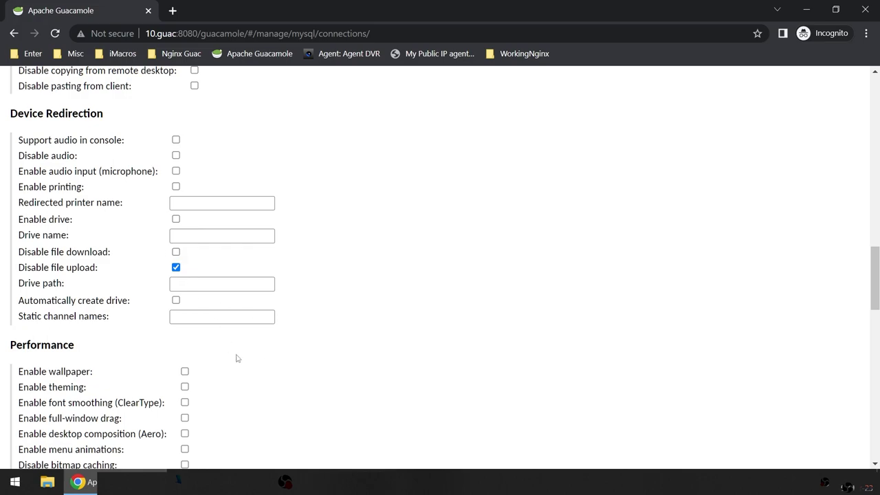
scroll(238, 358, "down", 1)
scroll(260, 355, "down", 2)
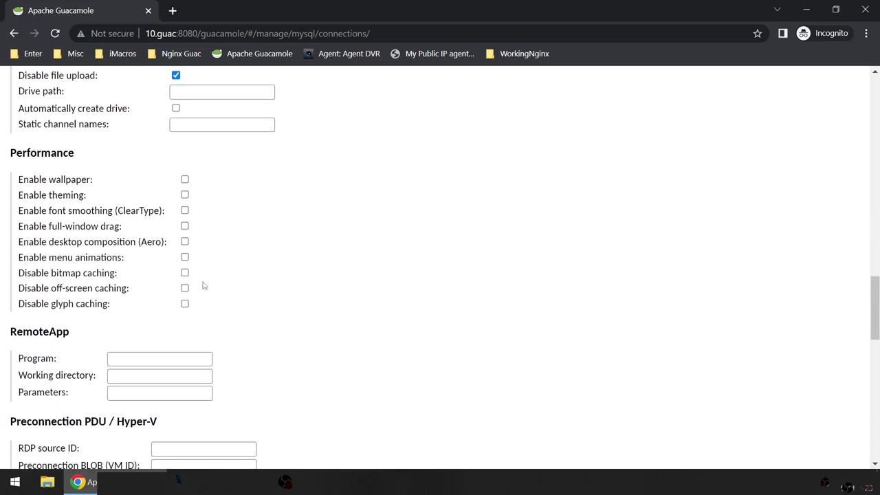
Step: Enable wallpaper, theming, ClearType font smoothing, full-window drag and Aero desktop composition
left_click(184, 180)
left_click(185, 197)
left_click(186, 211)
left_click(185, 227)
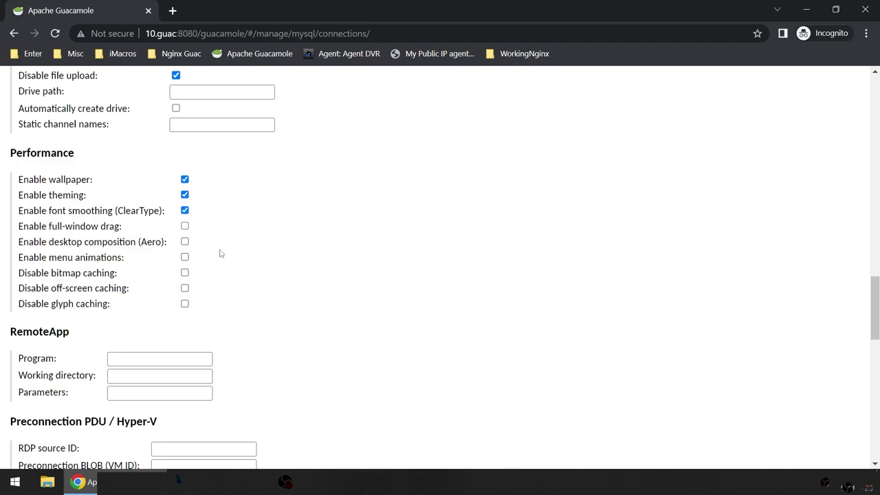
left_click(185, 242)
scroll(349, 315, "down", 1)
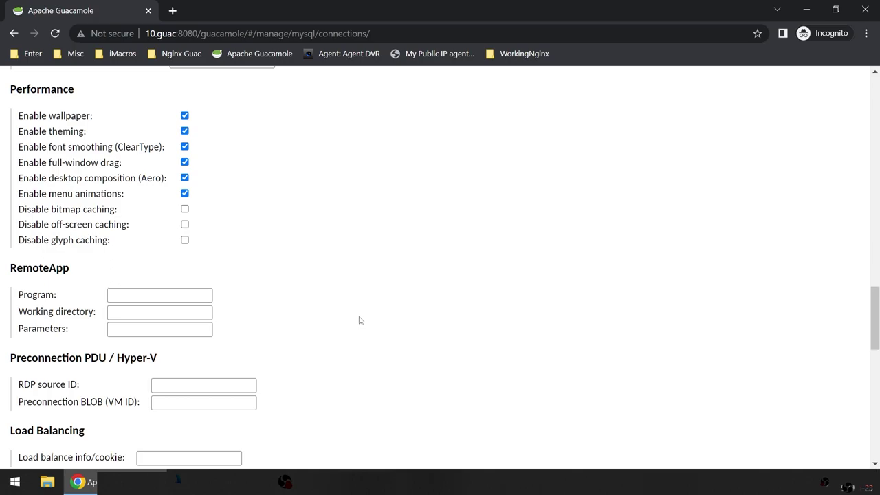
scroll(358, 321, "down", 1)
scroll(359, 320, "down", 1)
scroll(358, 320, "up", 2)
scroll(319, 309, "down", 2)
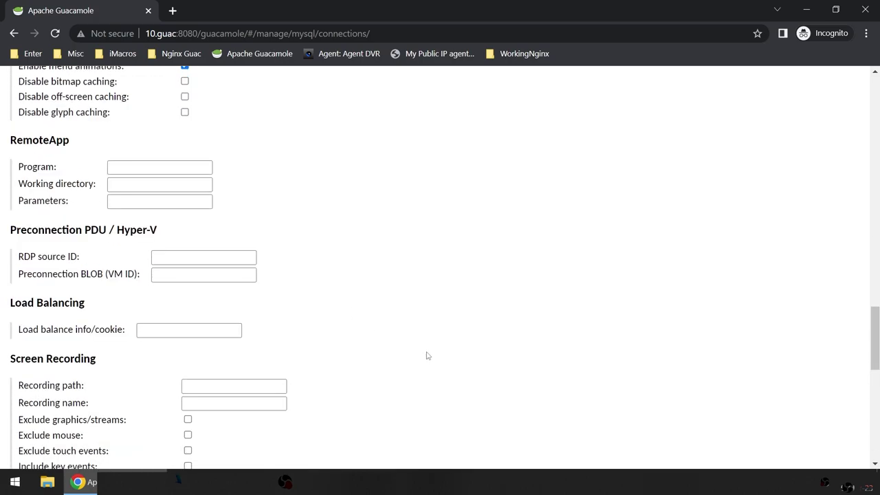
scroll(432, 357, "up", 1)
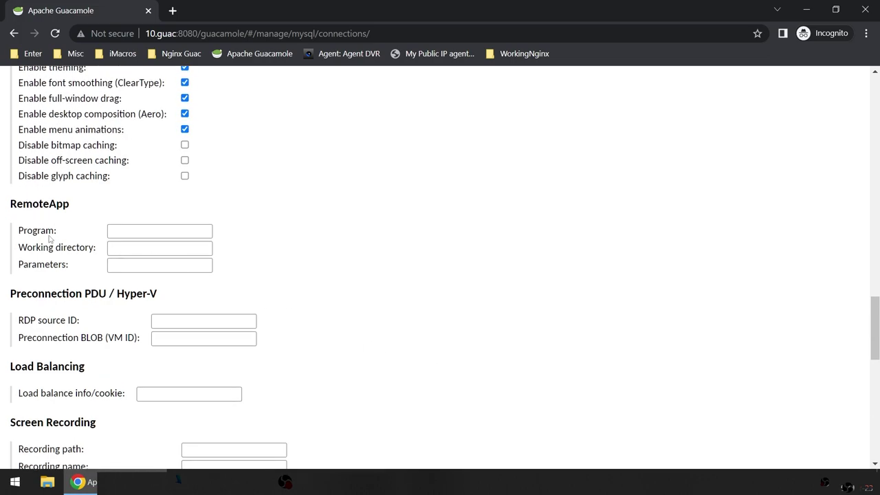
Step: Inspect the RemoteApp section's program setting and review the remaining connection parameters
left_click_drag(73, 206, 2, 206)
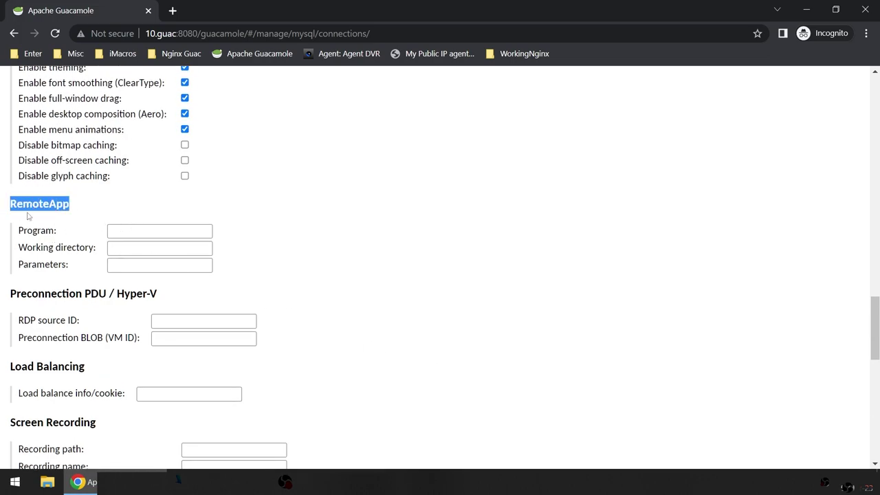
left_click(148, 233)
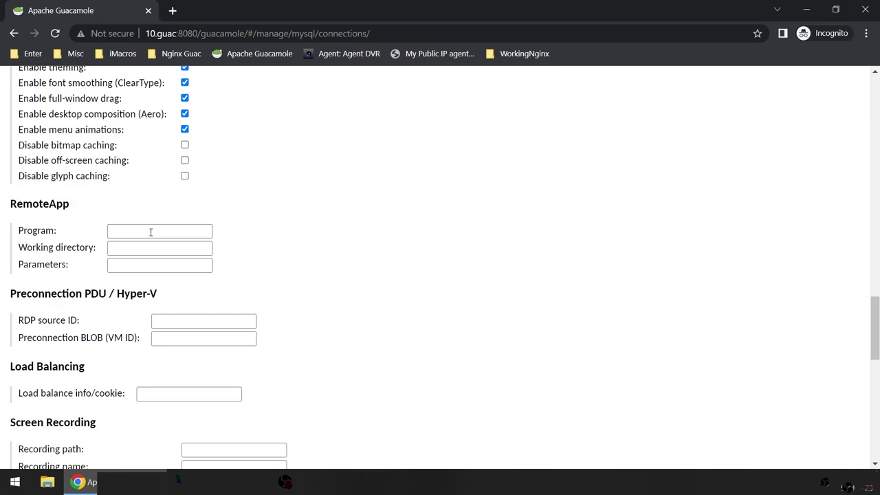
left_click(153, 232)
scroll(347, 271, "down", 1)
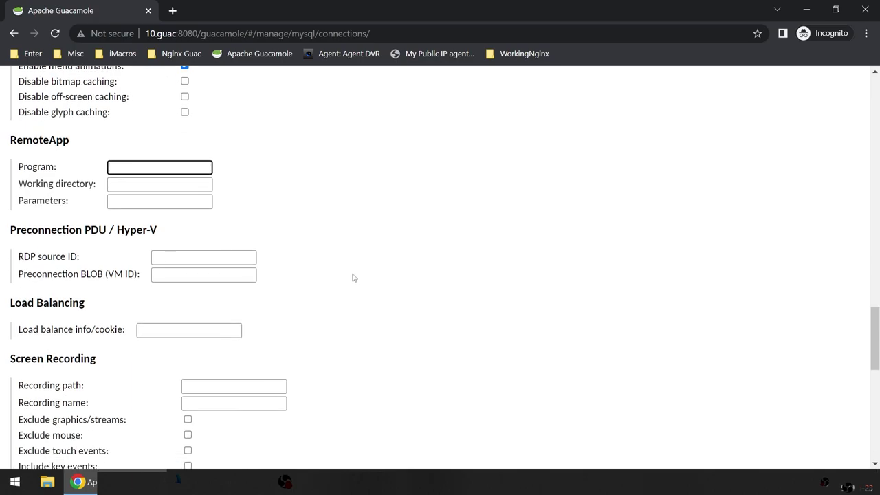
scroll(357, 286, "down", 2)
scroll(356, 287, "up", 2)
scroll(444, 288, "down", 1)
scroll(444, 288, "up", 1)
scroll(435, 268, "down", 5)
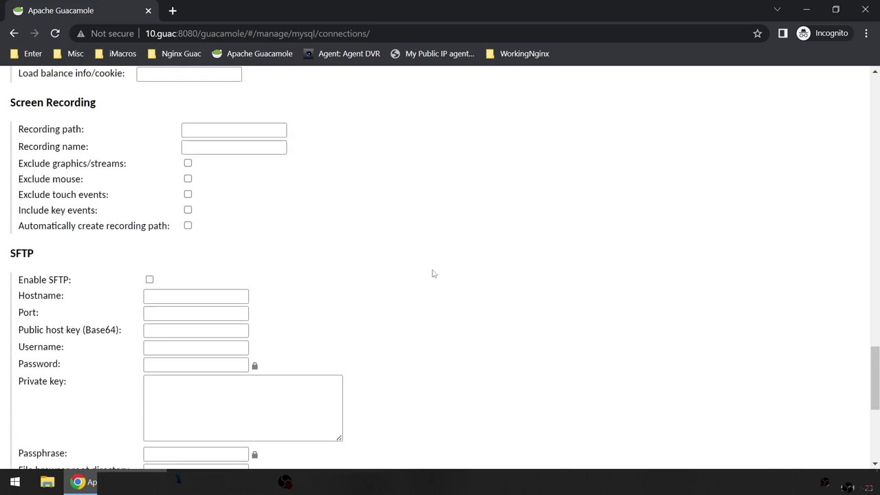
scroll(436, 285, "down", 3)
scroll(437, 286, "up", 3)
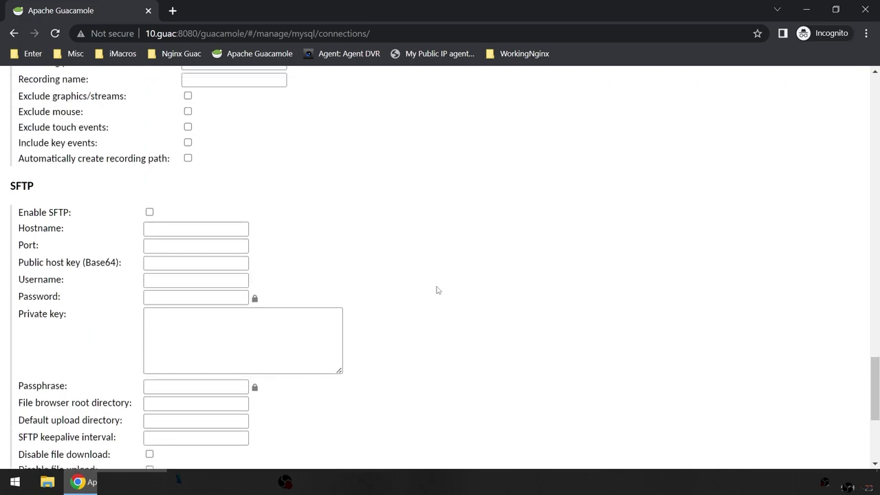
scroll(440, 290, "up", 2)
scroll(161, 196, "down", 4)
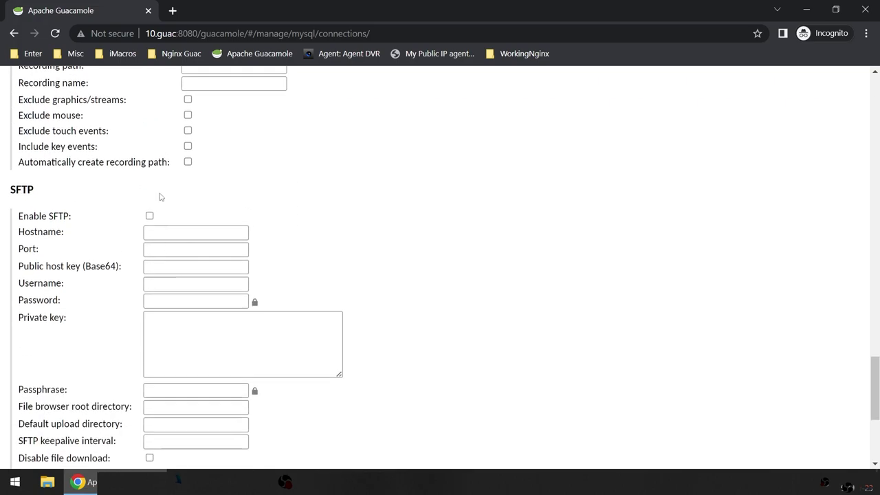
scroll(165, 353, "down", 2)
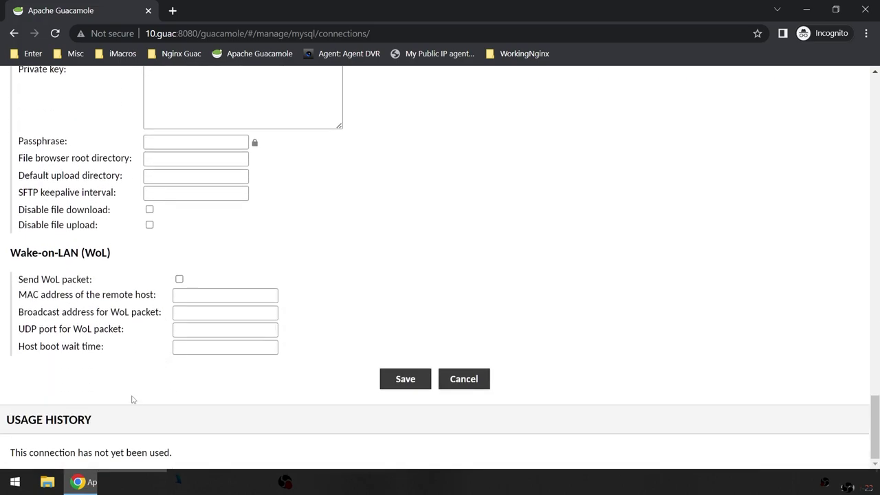
scroll(460, 394, "up", 20)
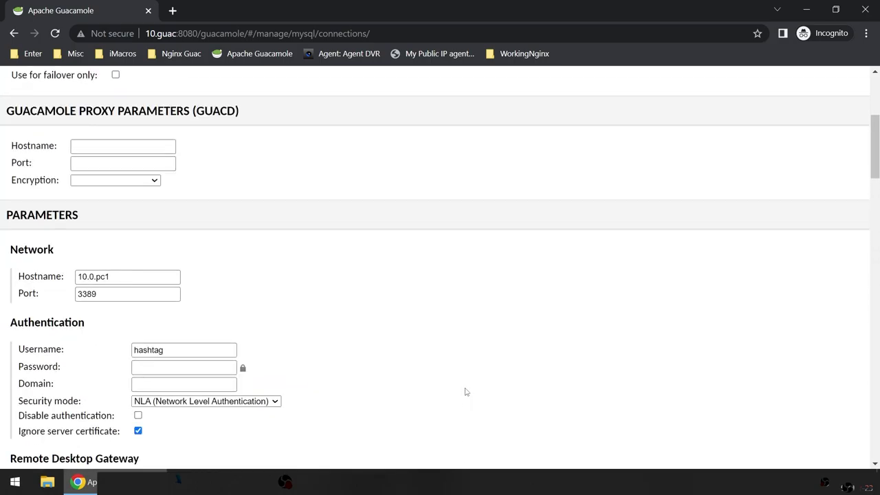
Step: Keep RDP as the Win10 connection's protocol
scroll(466, 392, "down", 20)
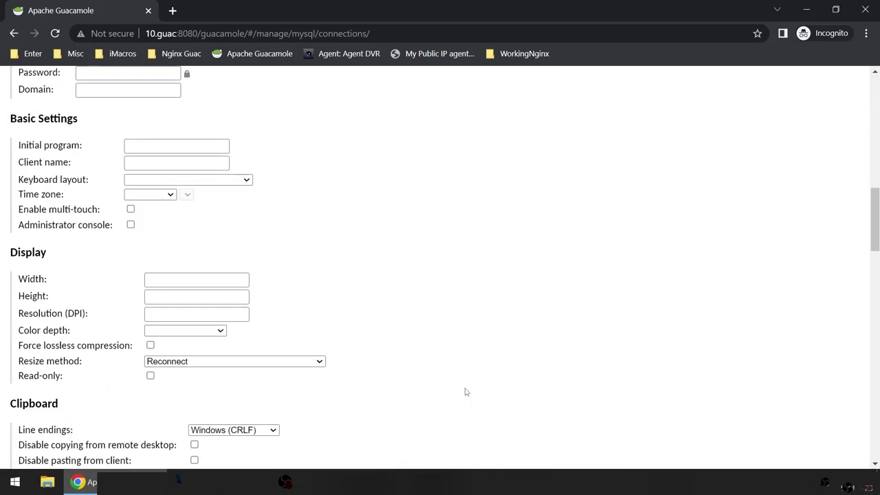
scroll(465, 392, "up", 20)
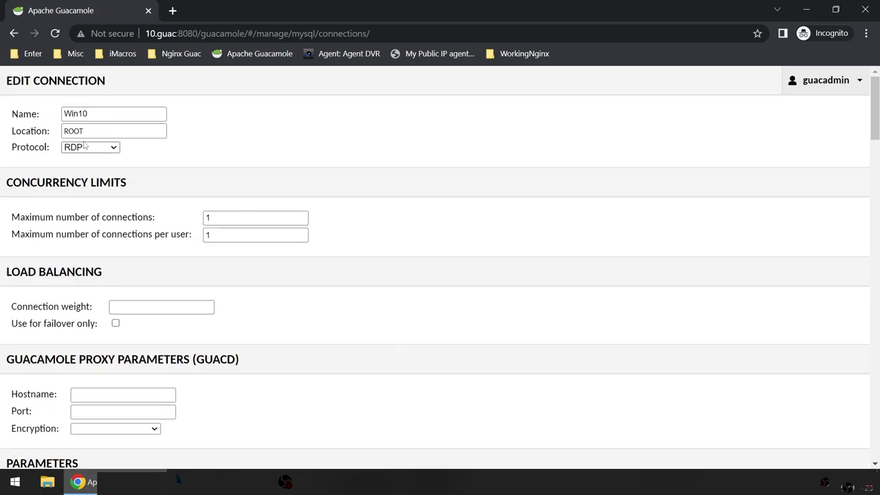
left_click(70, 130)
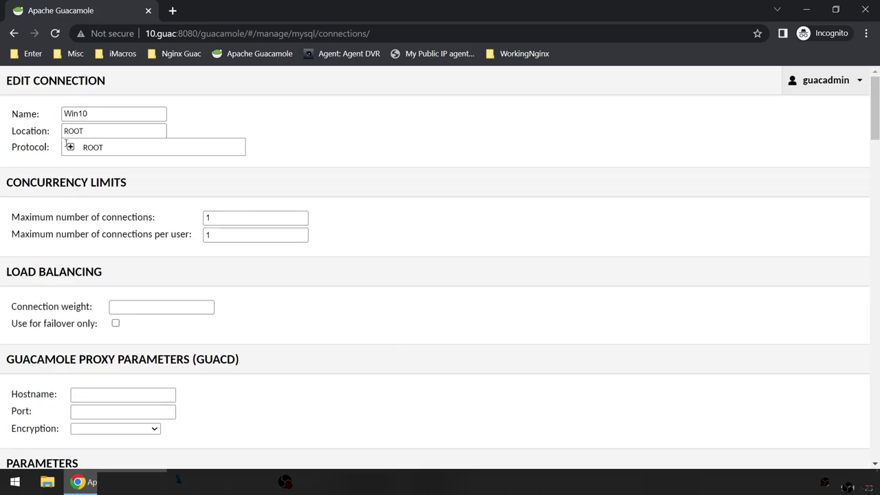
left_click(70, 149)
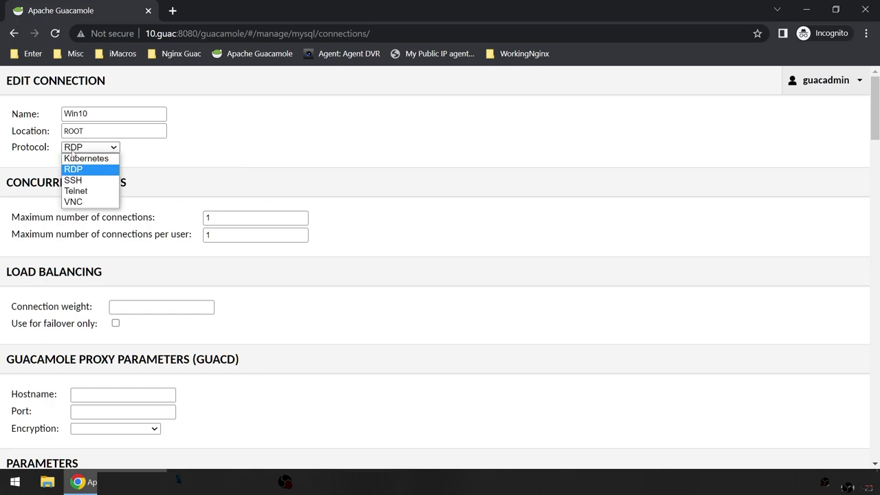
left_click(76, 170)
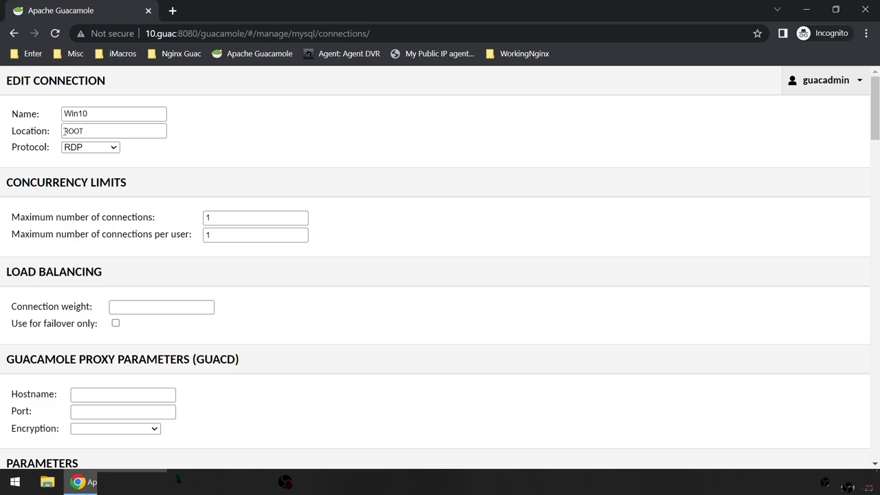
Step: Place Win10 under ROOT > Matlab Machine and save the connection
left_click(132, 134)
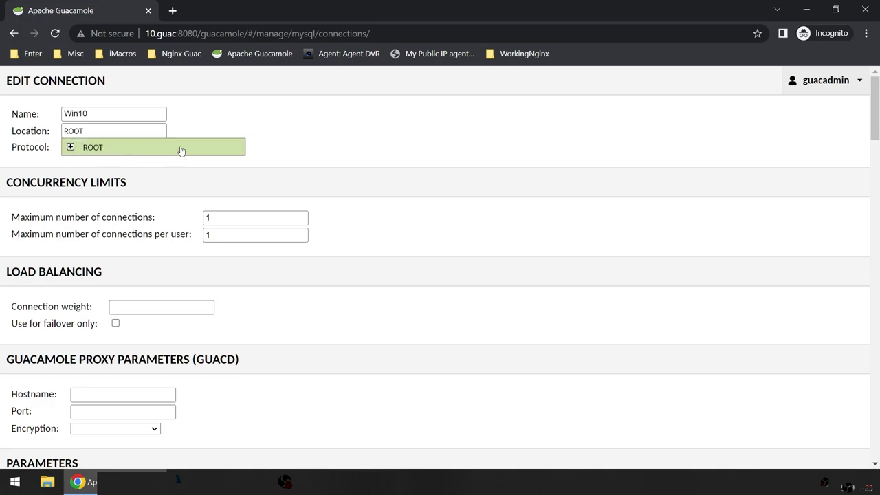
left_click(70, 147)
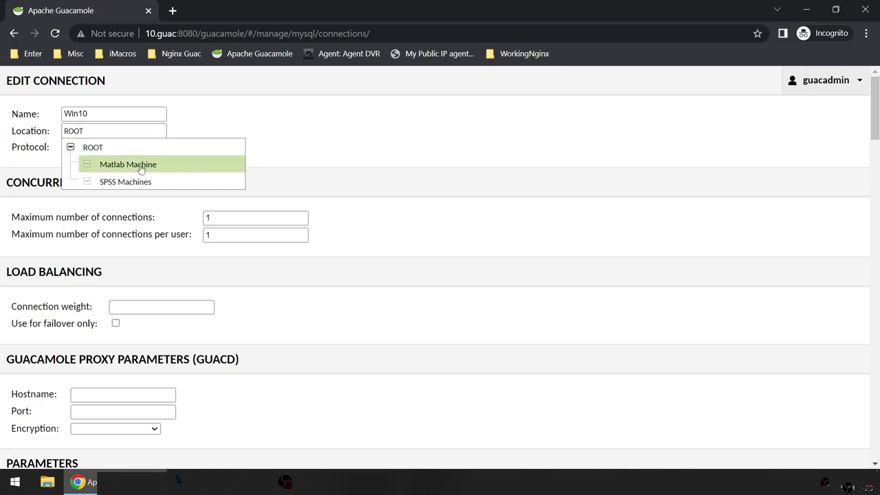
left_click(141, 168)
scroll(630, 355, "down", 20)
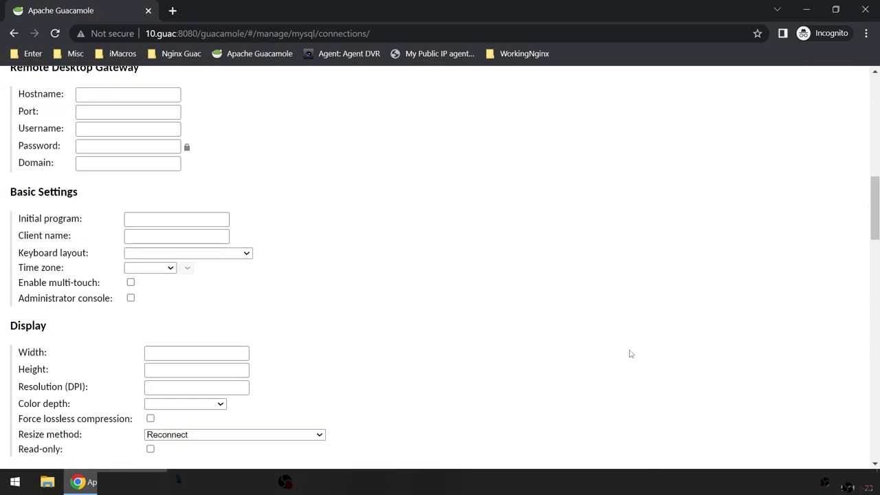
scroll(630, 354, "down", 9)
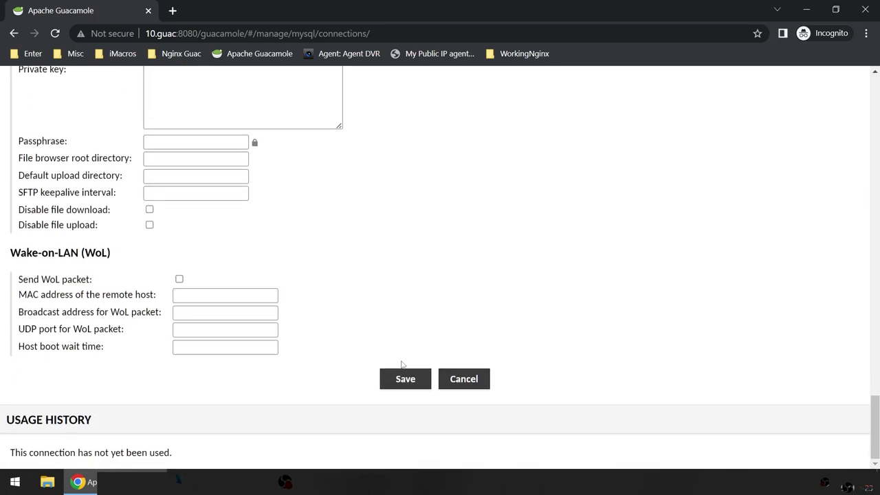
left_click(403, 379)
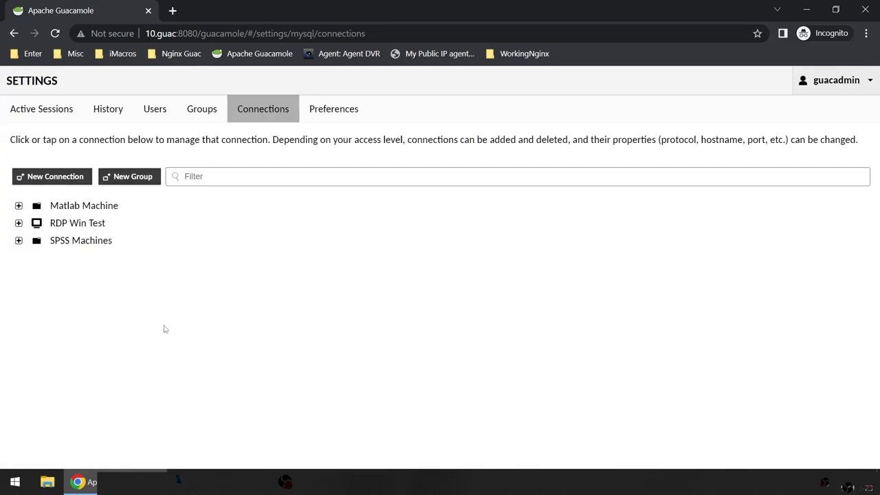
Step: Open Win10 under Matlab Machine and clone it into a new connection
left_click(19, 207)
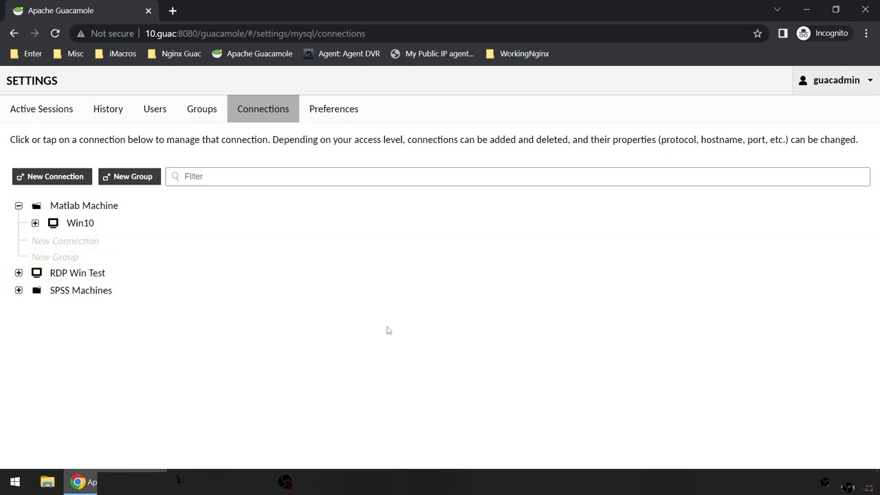
left_click(82, 223)
scroll(503, 305, "down", 6)
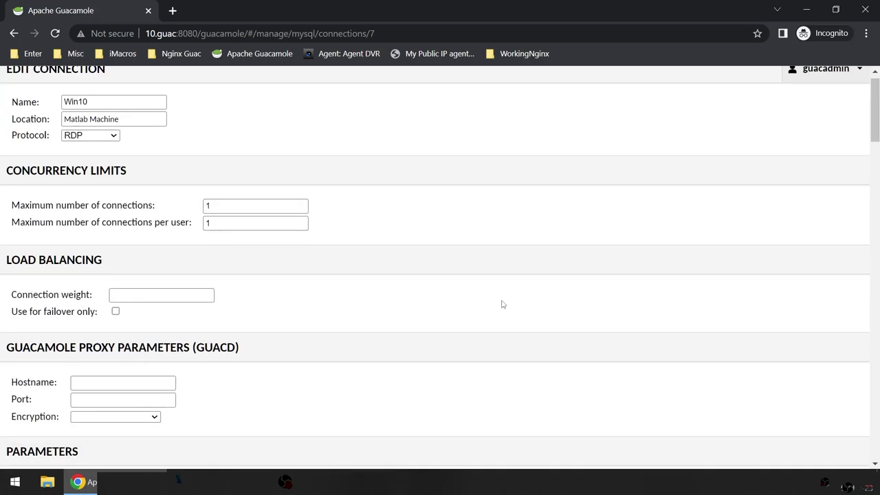
scroll(502, 304, "down", 20)
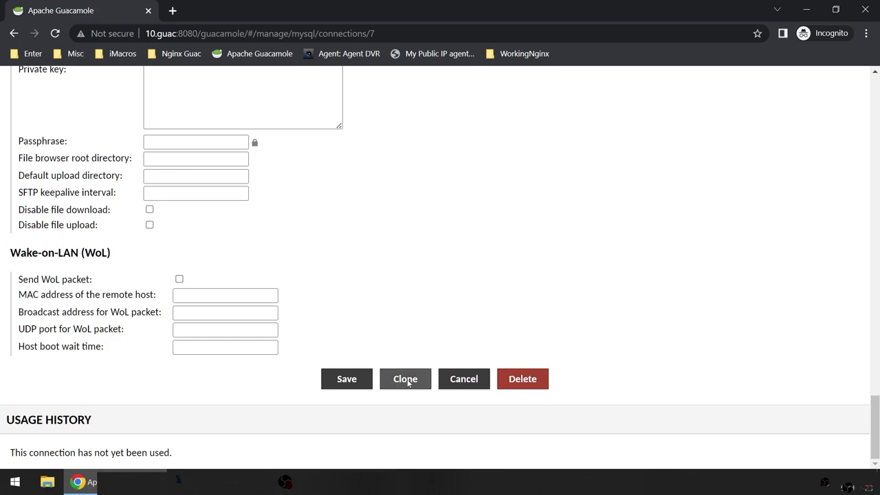
left_click(406, 380)
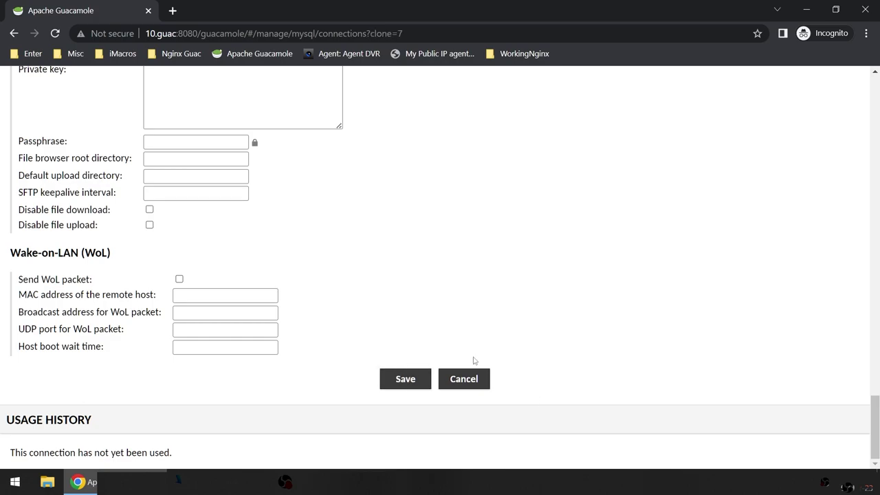
Step: Rename the copy to Win11 and move it into the SPSS Machines group
scroll(567, 417, "up", 20)
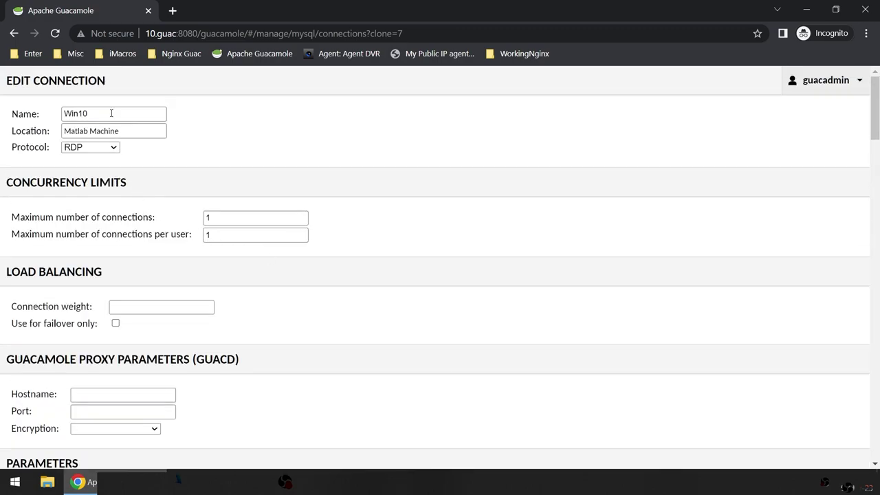
left_click(111, 113)
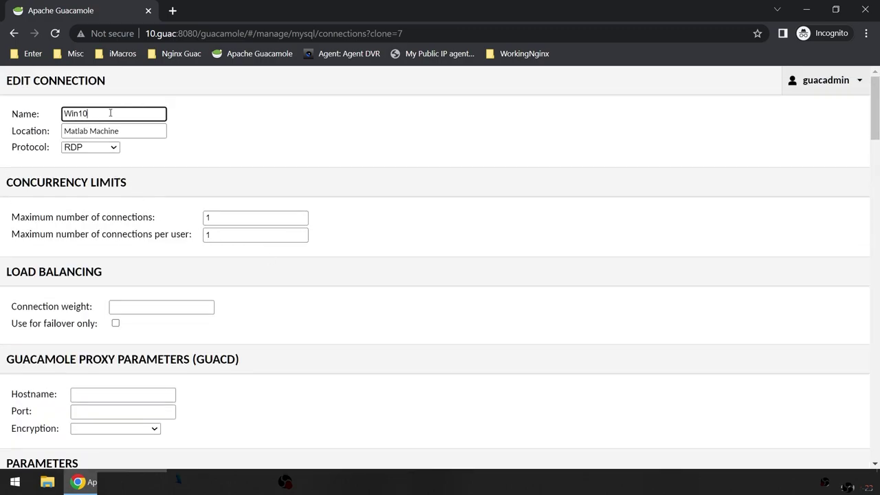
left_click(103, 139)
left_click(70, 132)
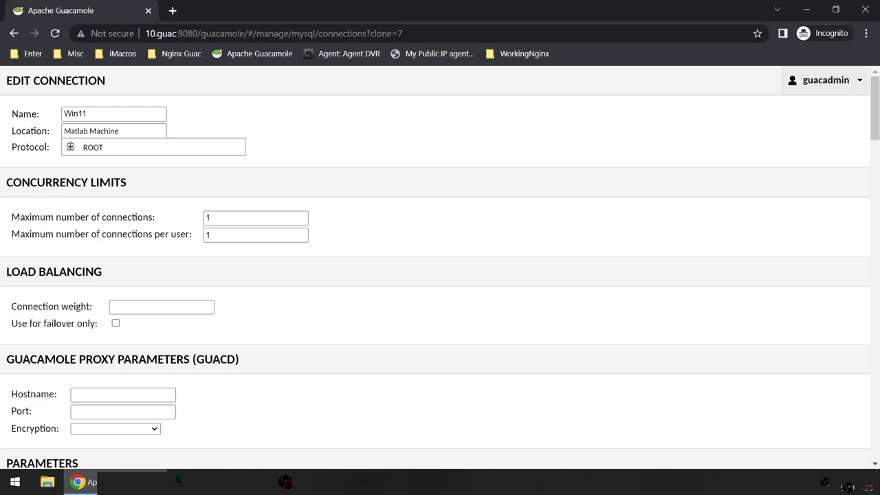
left_click(71, 148)
left_click(70, 146)
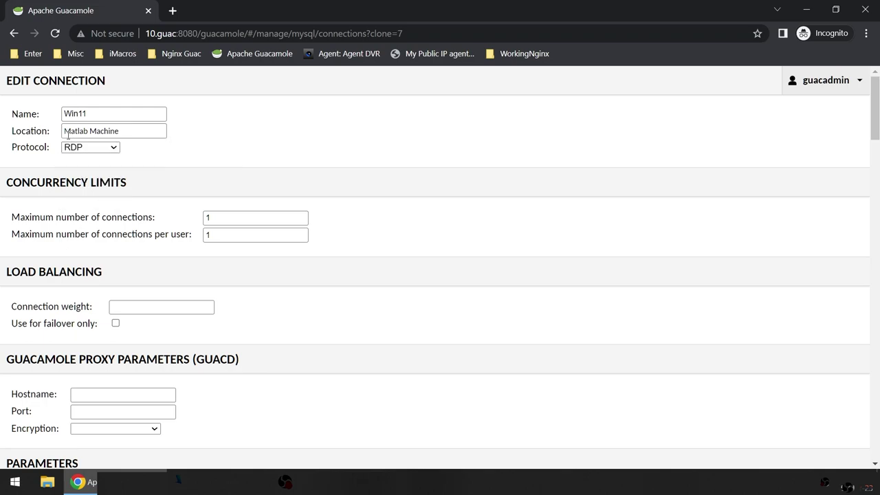
left_click(69, 131)
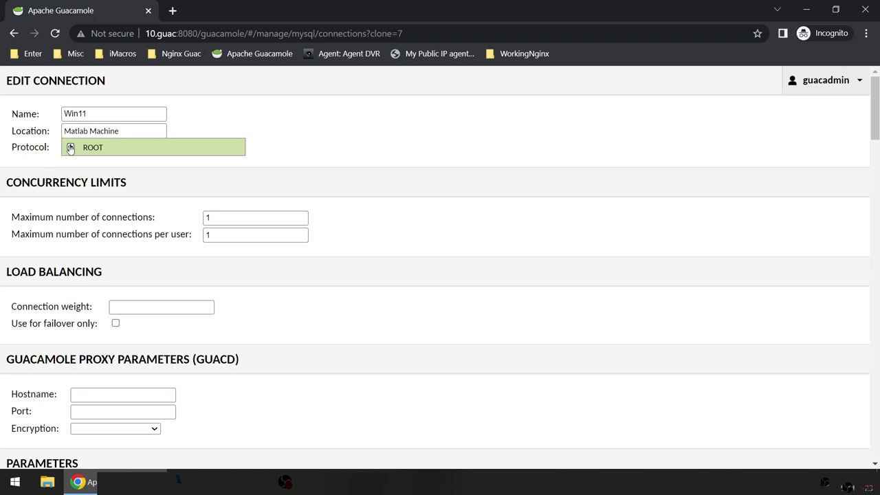
left_click(70, 148)
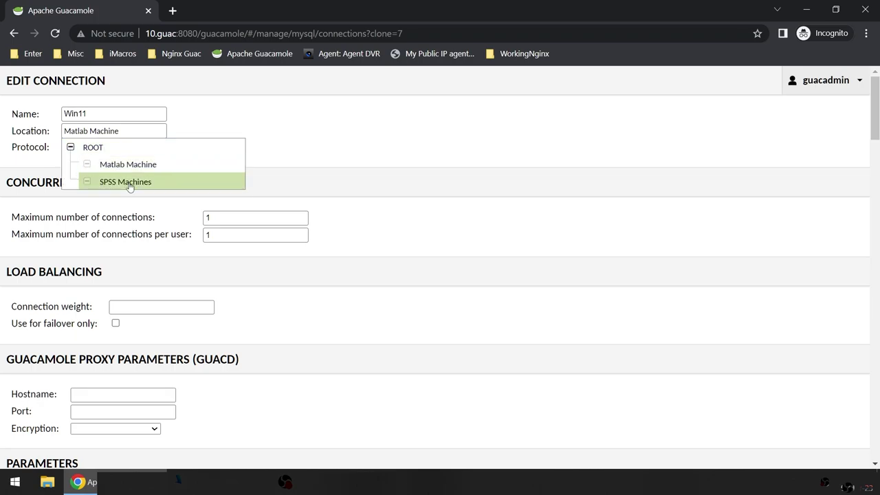
left_click(216, 183)
Step: Change the hostname from 10.0.pc1 to 10.0.pc2
scroll(360, 320, "down", 5)
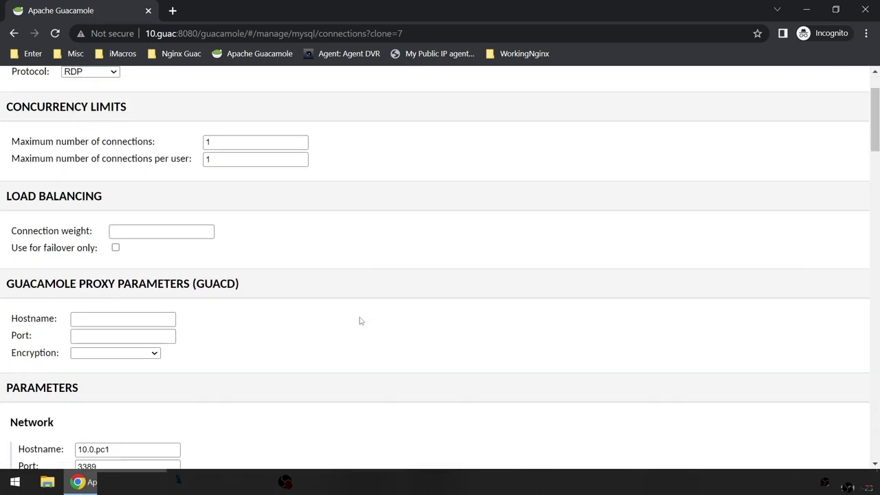
scroll(359, 320, "up", 5)
scroll(316, 314, "down", 4)
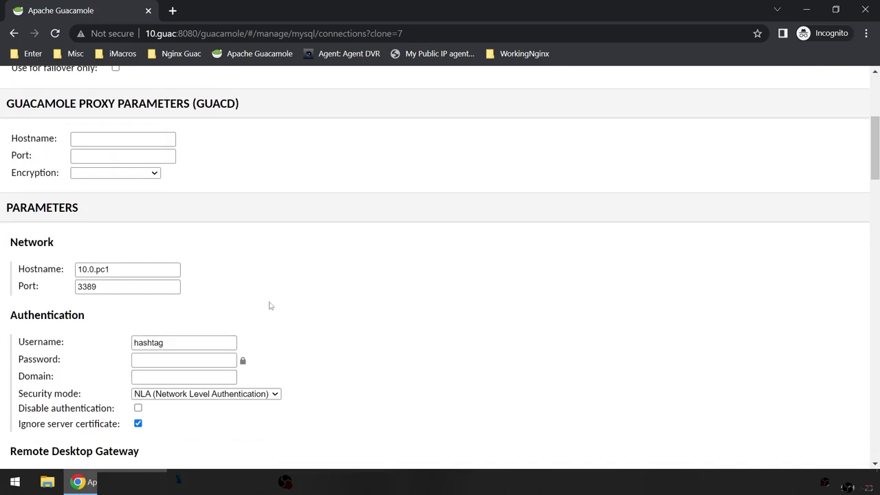
left_click(122, 269)
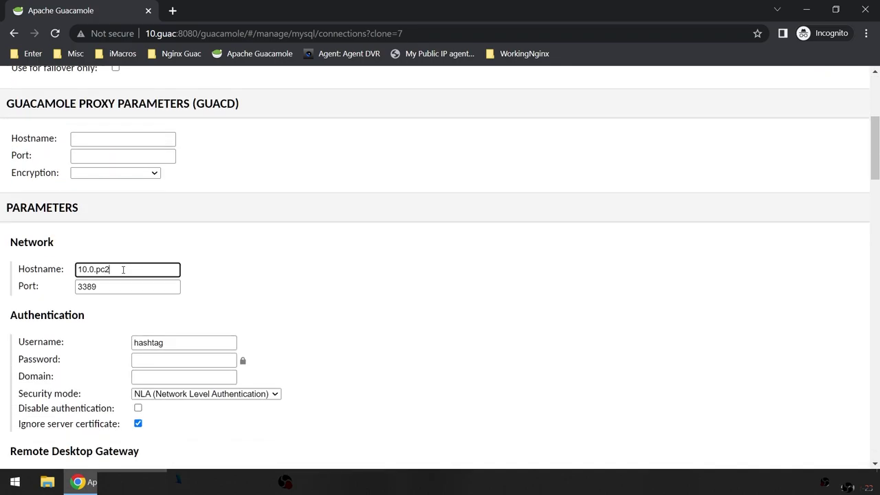
type("2")
left_click(402, 351)
scroll(413, 361, "down", 15)
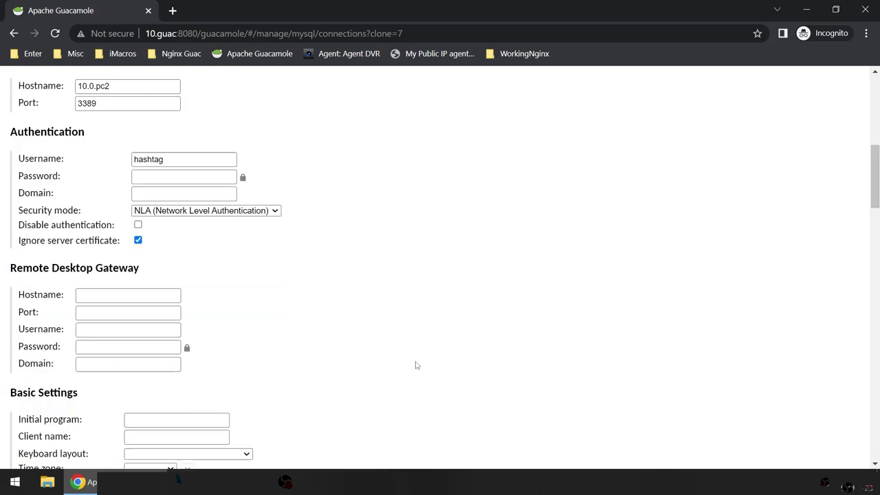
scroll(416, 366, "down", 10)
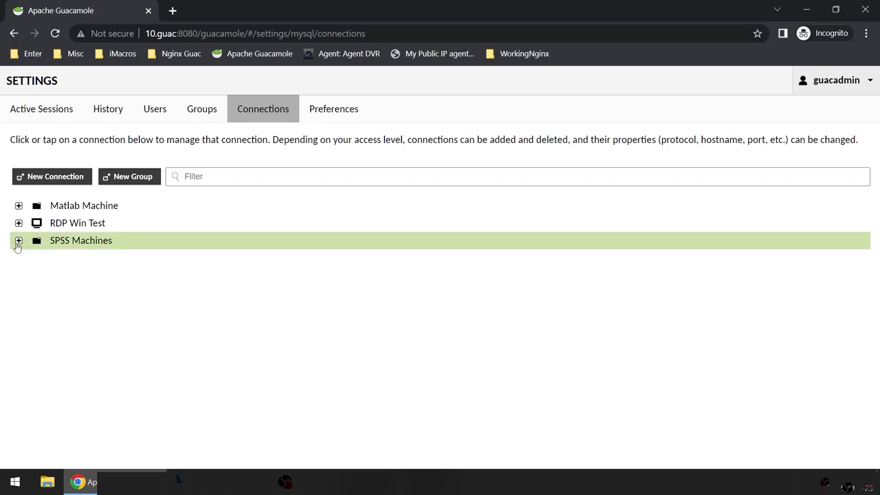
Step: Create a new Win10 sharing profile with Read-only ticked and begin naming it ReadOnly
left_click(19, 240)
left_click(19, 205)
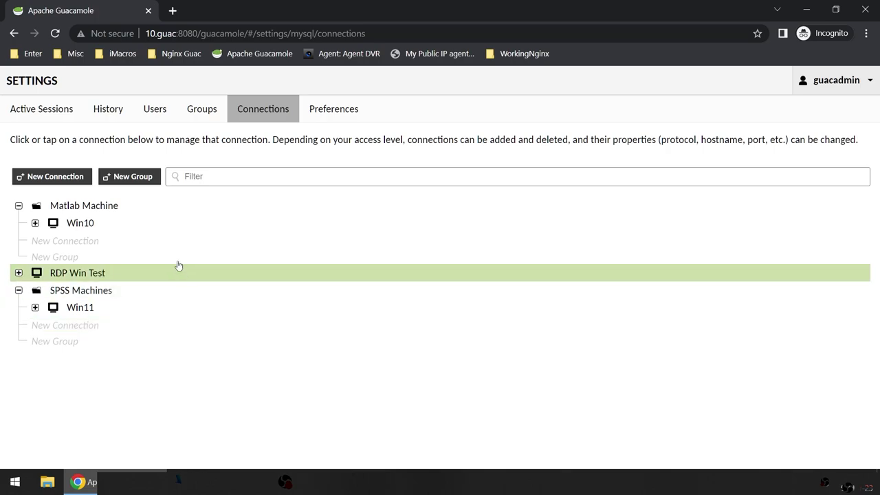
left_click(35, 223)
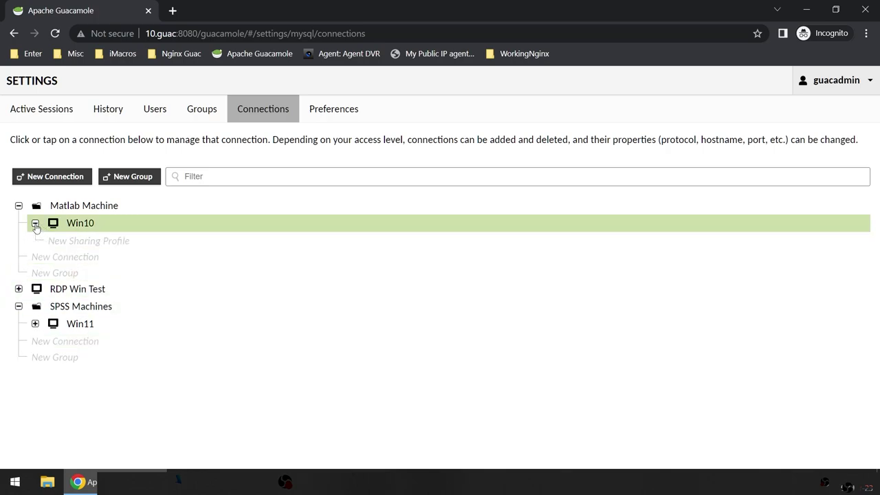
left_click(94, 239)
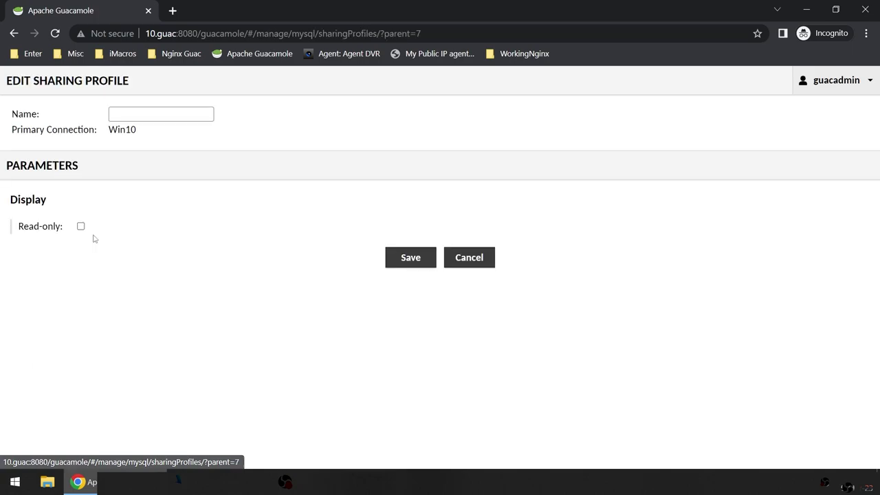
left_click(81, 226)
left_click(139, 110)
type("ReadOnly")
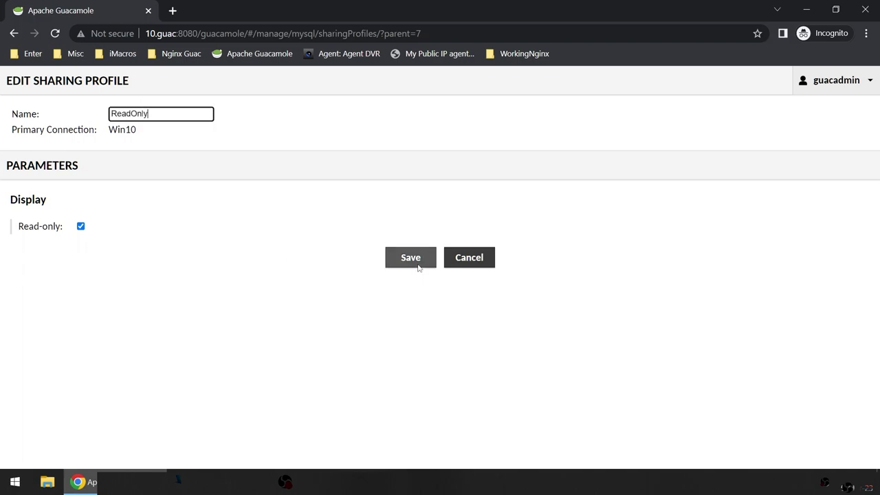
Step: Save Win10's ReadOnly profile, then create and save a Win11 sharing profile named Interactive
left_click(417, 260)
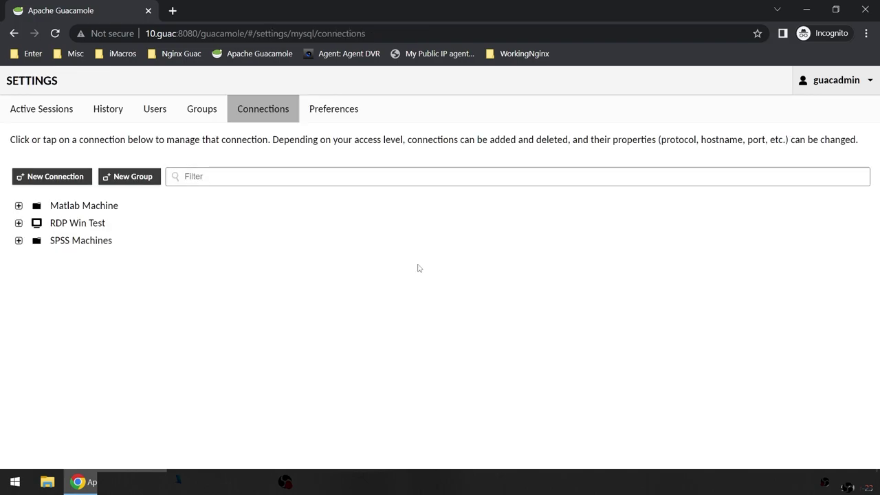
left_click(18, 240)
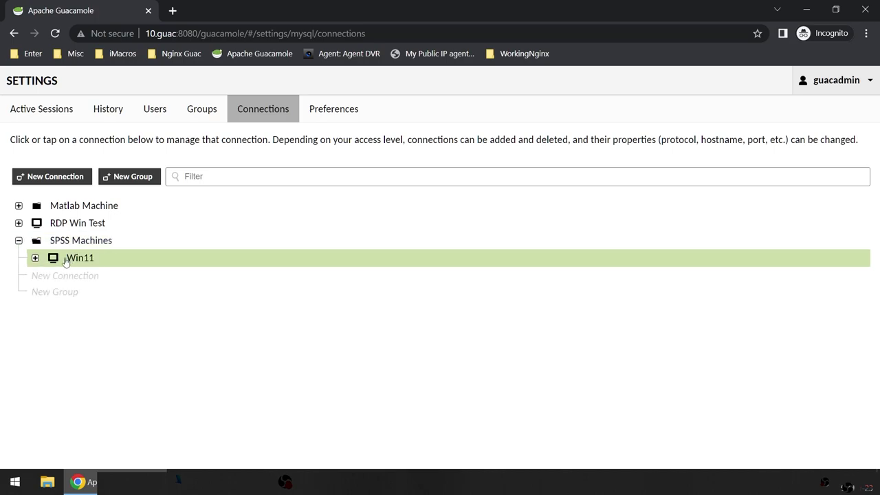
left_click(34, 259)
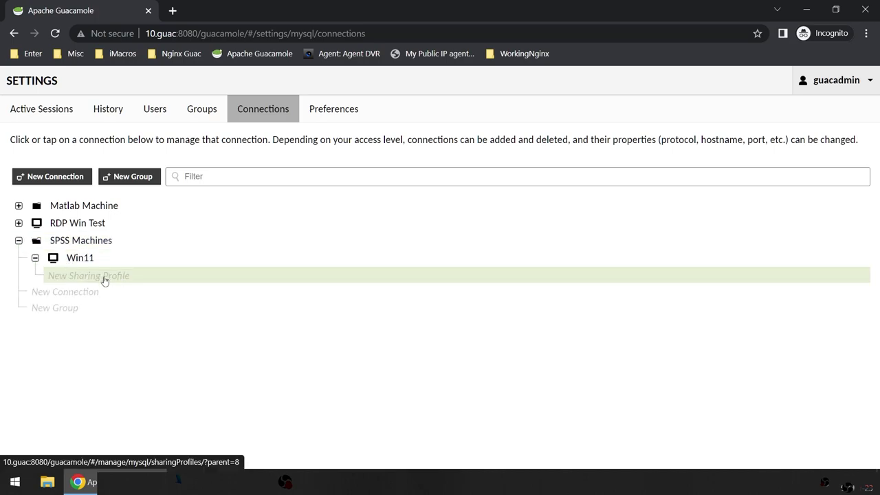
left_click(105, 281)
left_click(133, 117)
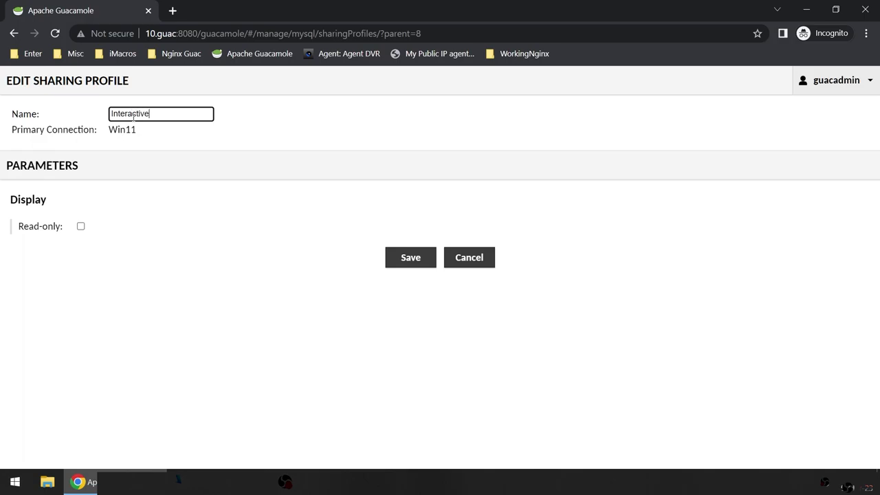
left_click(420, 264)
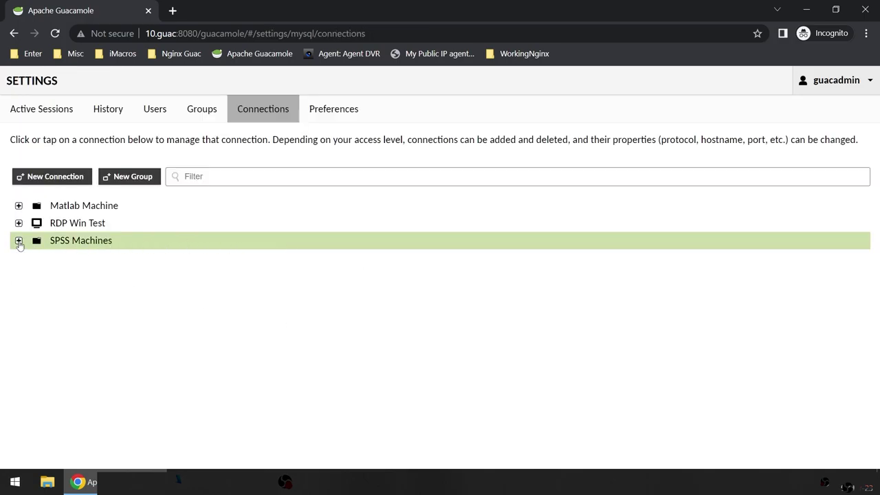
Step: Open Win11's settings under SPSS Machines, then return to the connections list
left_click(18, 240)
left_click(35, 258)
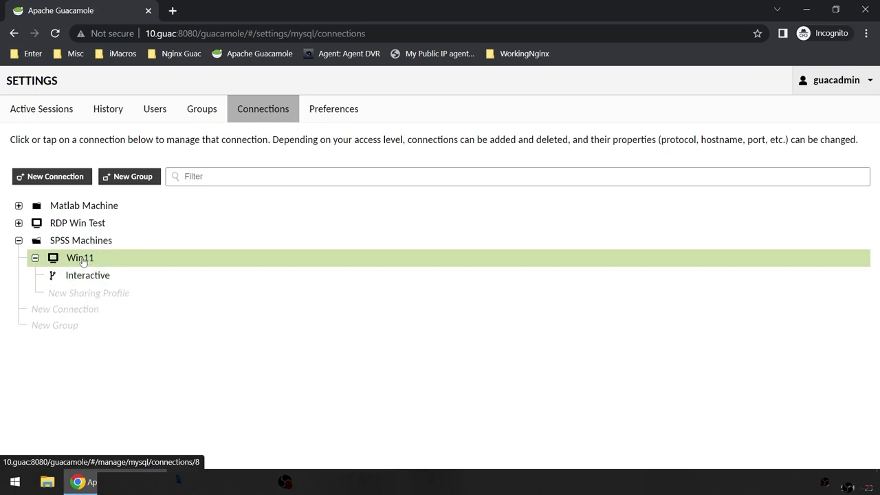
left_click(83, 260)
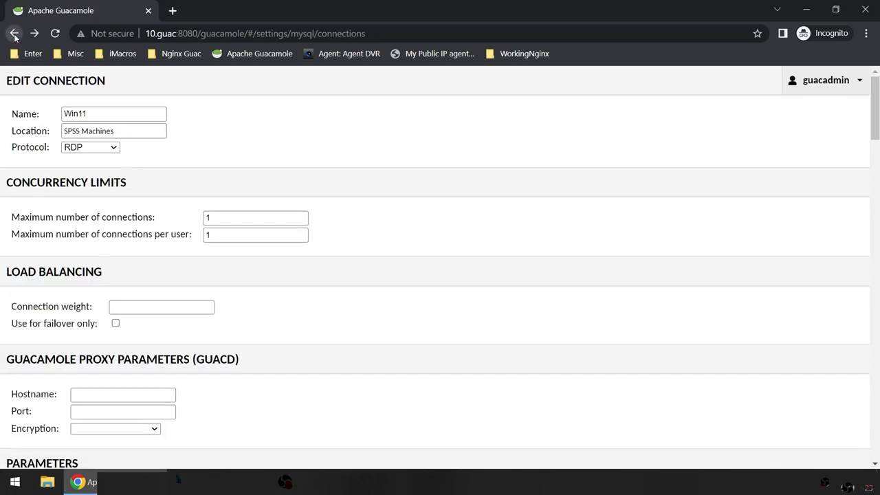
left_click(14, 33)
Step: Start a second Win11 sharing profile named ReadOnly with Read-only ticked
left_click(18, 241)
left_click(35, 258)
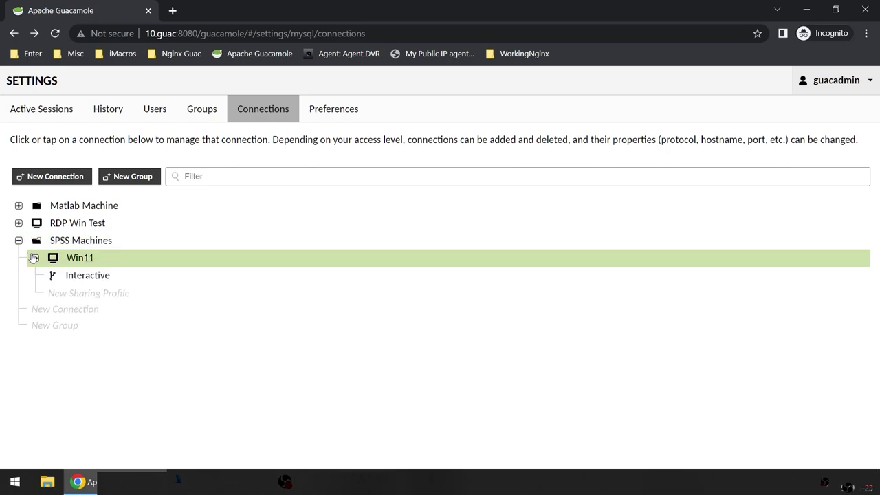
left_click(102, 293)
left_click(130, 116)
type("ReadOnly")
left_click(81, 227)
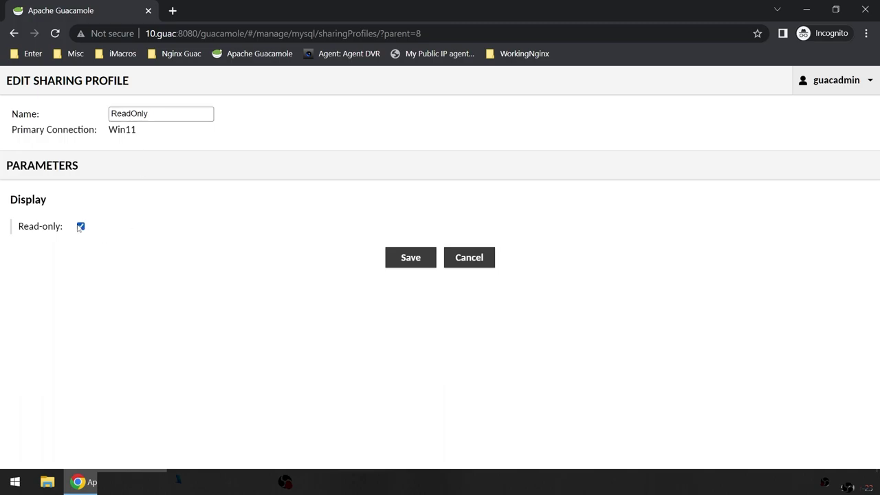
Step: Save Win11's ReadOnly profile and expand both groups to review the sharing profiles
left_click(420, 259)
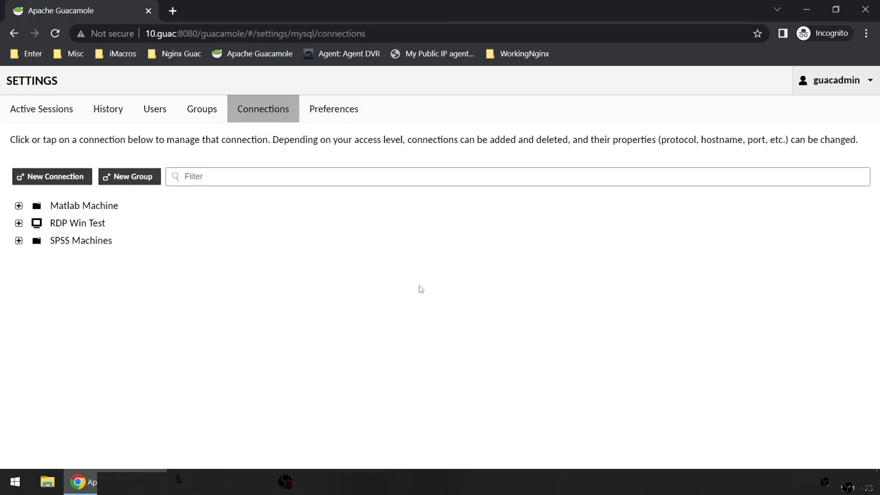
left_click(18, 242)
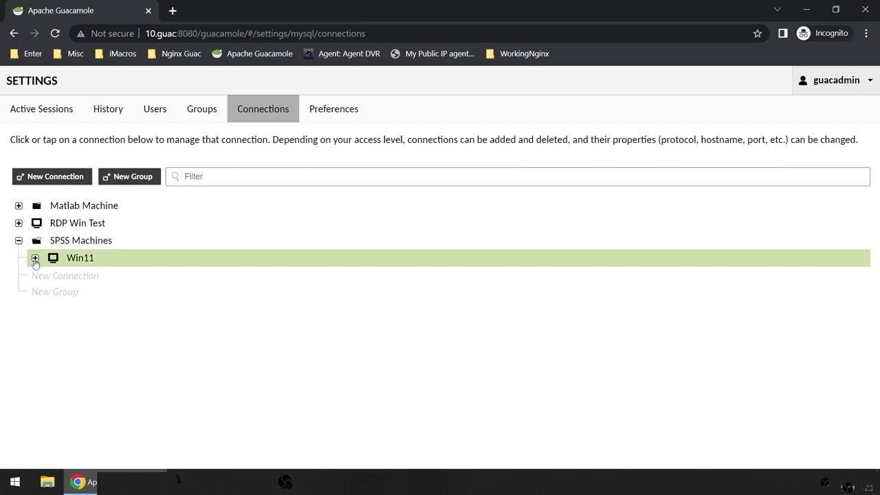
left_click(35, 257)
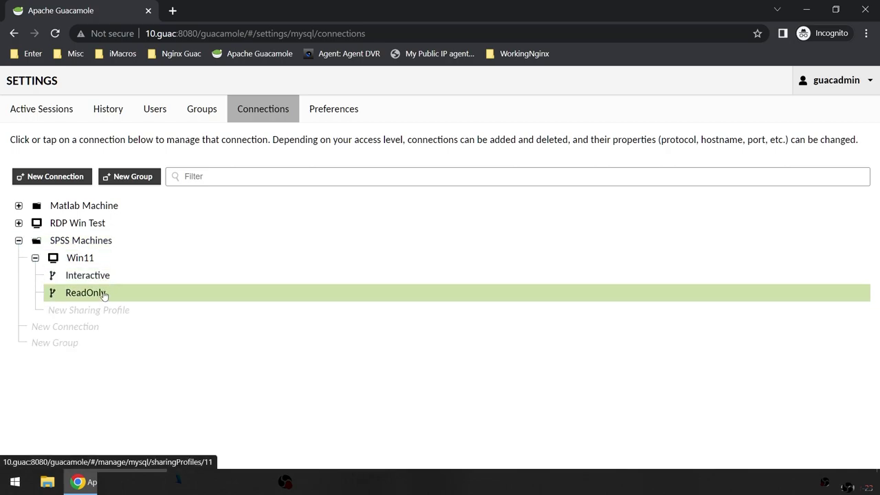
left_click(19, 206)
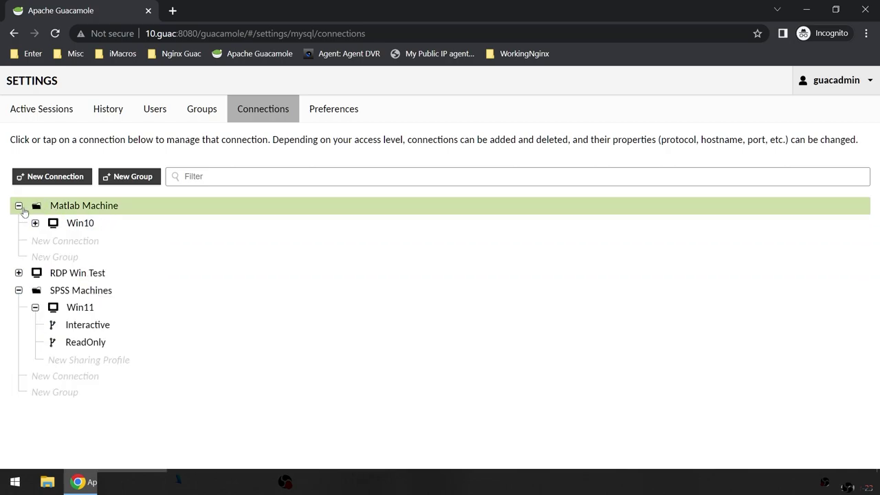
left_click(35, 222)
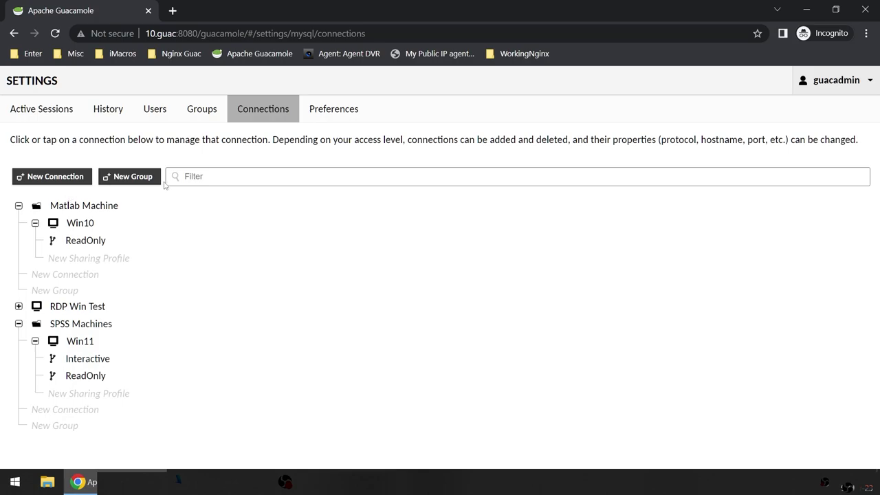
Step: Collapse and re-expand Matlab Machine and SPSS Machines to check the listing
left_click(19, 205)
left_click(19, 240)
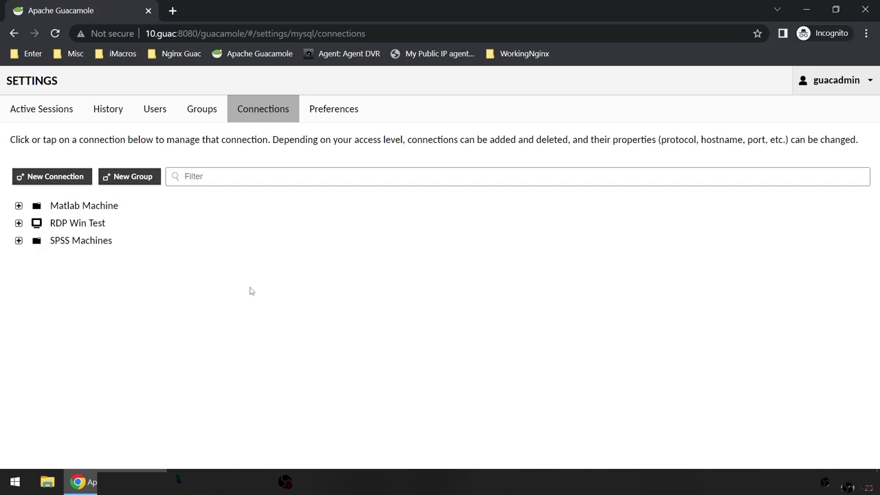
left_click(19, 206)
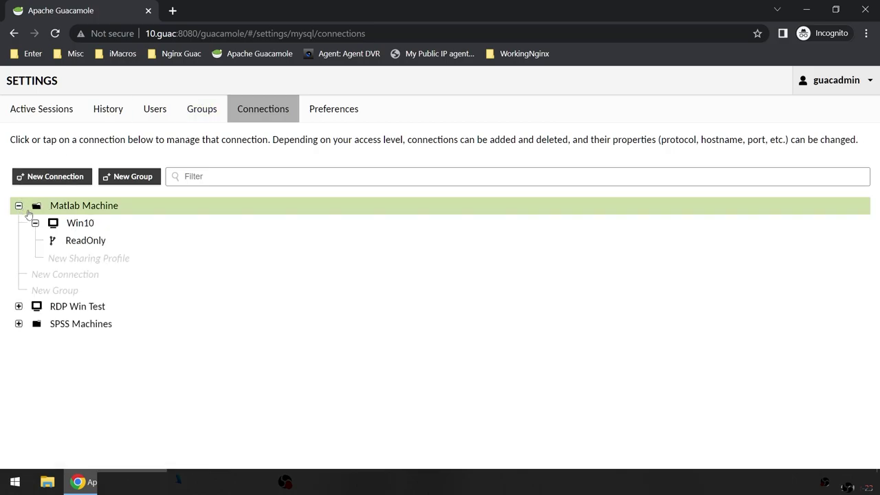
left_click(19, 206)
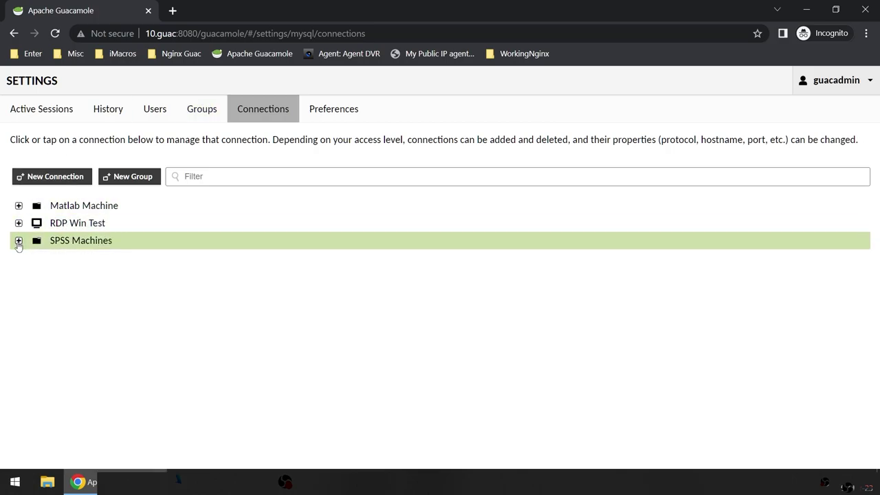
left_click(18, 240)
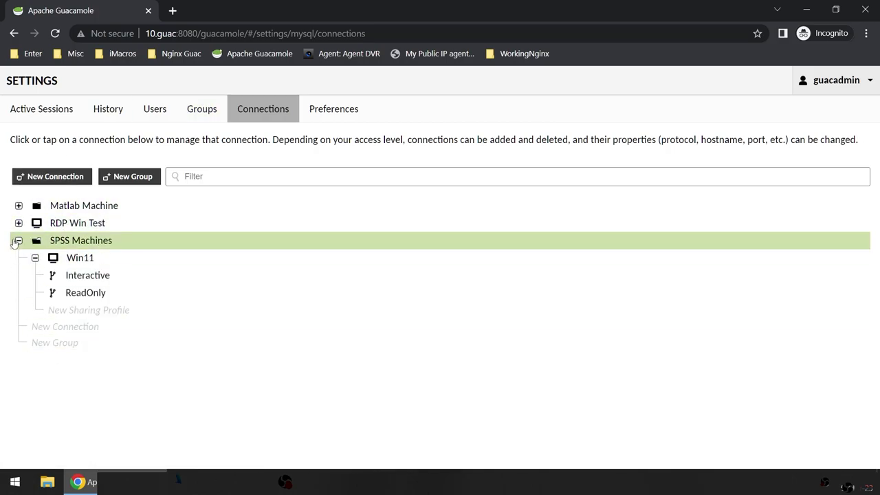
left_click(19, 241)
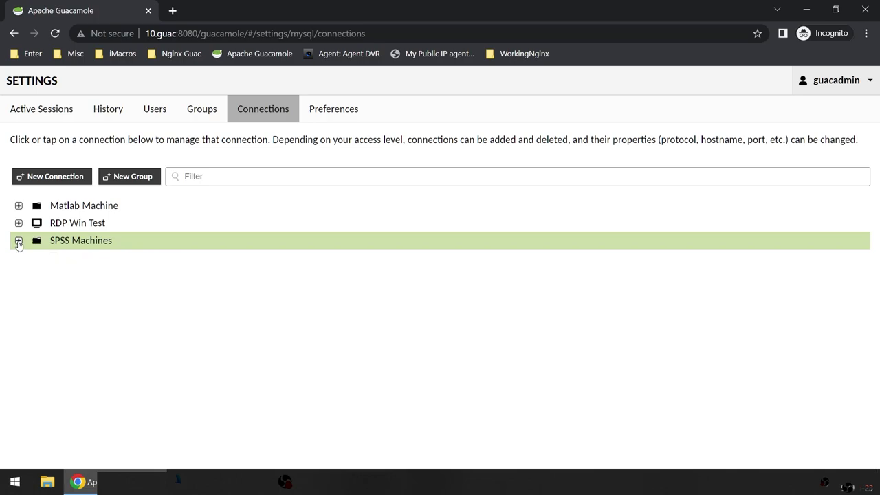
Step: Start a new user group and enter the name Matlab Only
left_click(204, 118)
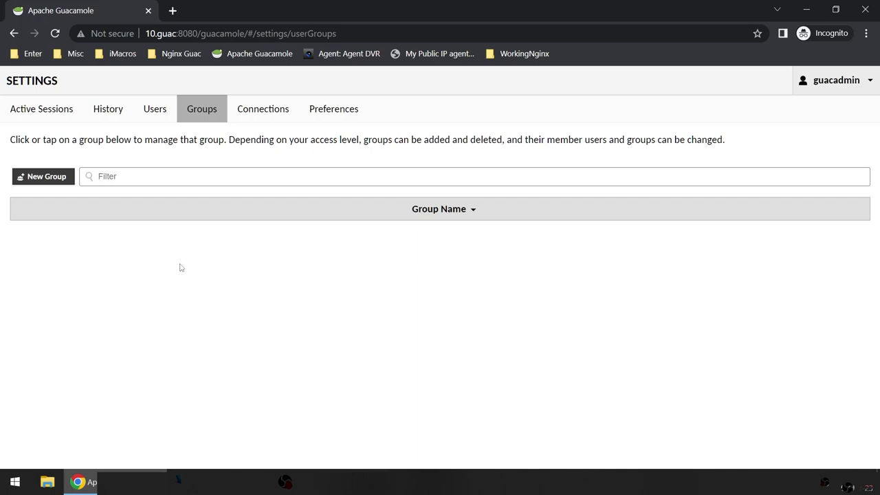
left_click(42, 176)
scroll(240, 338, "down", 3)
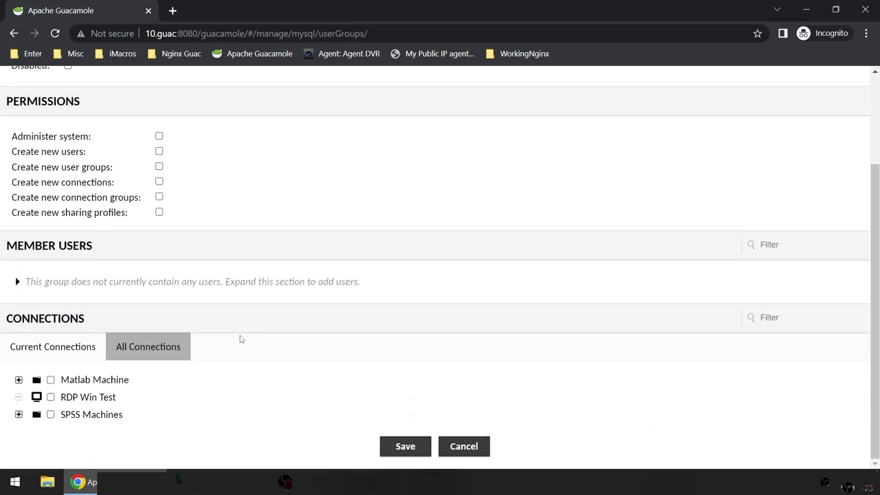
scroll(186, 241, "up", 3)
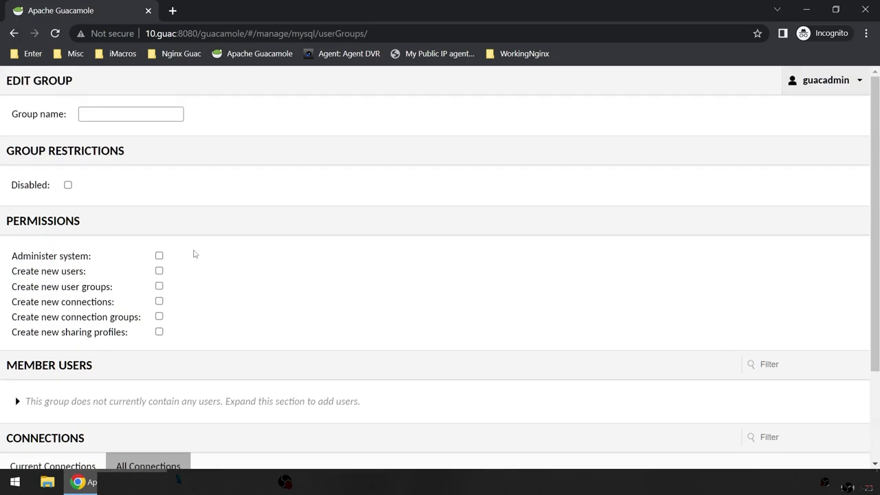
left_click(120, 115)
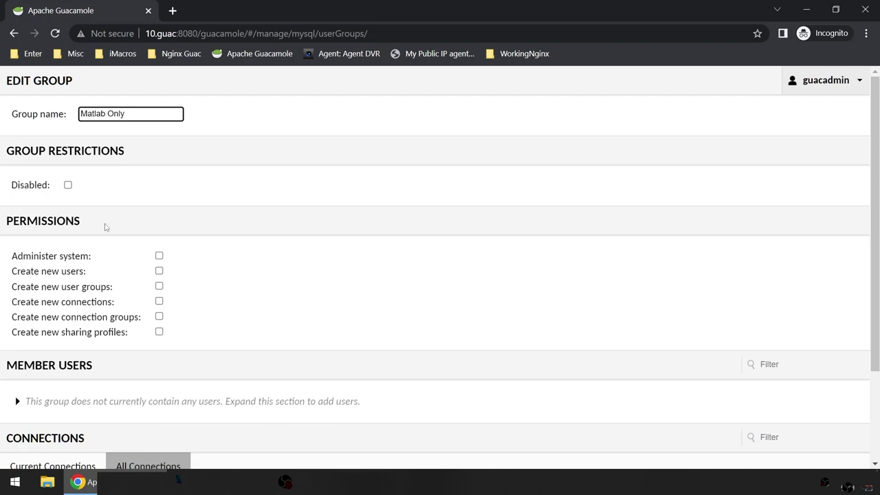
scroll(105, 226, "down", 2)
scroll(108, 238, "up", 1)
scroll(134, 191, "up", 1)
scroll(96, 289, "down", 2)
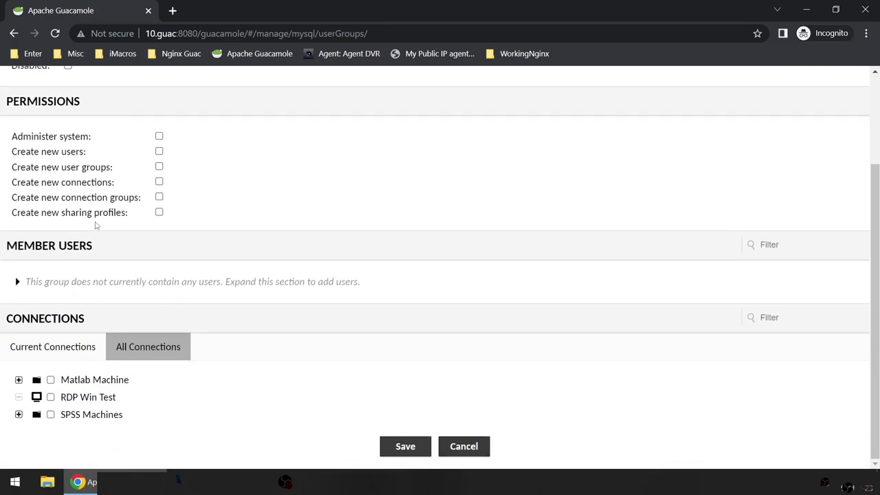
left_click_drag(7, 141, 103, 146)
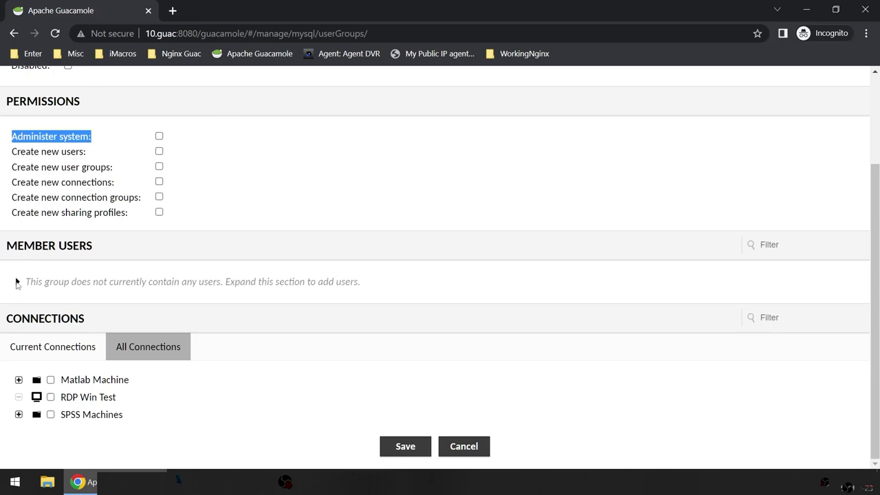
Step: Grant the group Matlab Machine, Win10 and Win10's ReadOnly profile
left_click(18, 380)
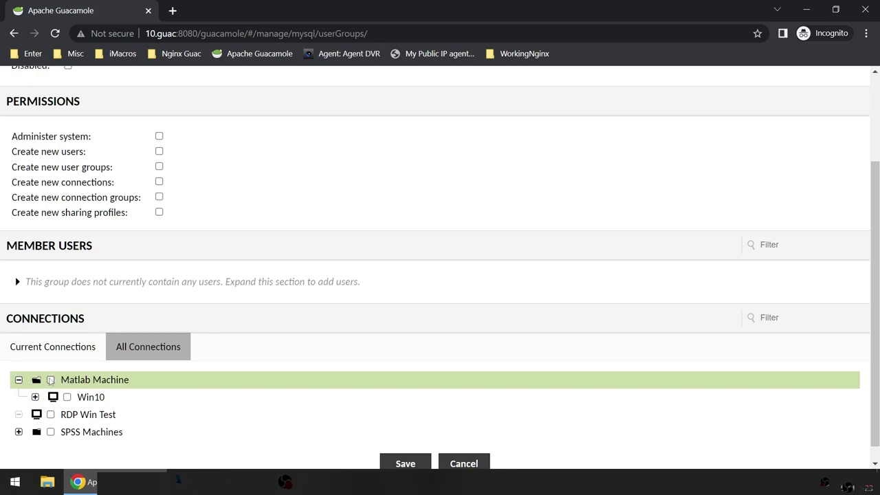
left_click(50, 381)
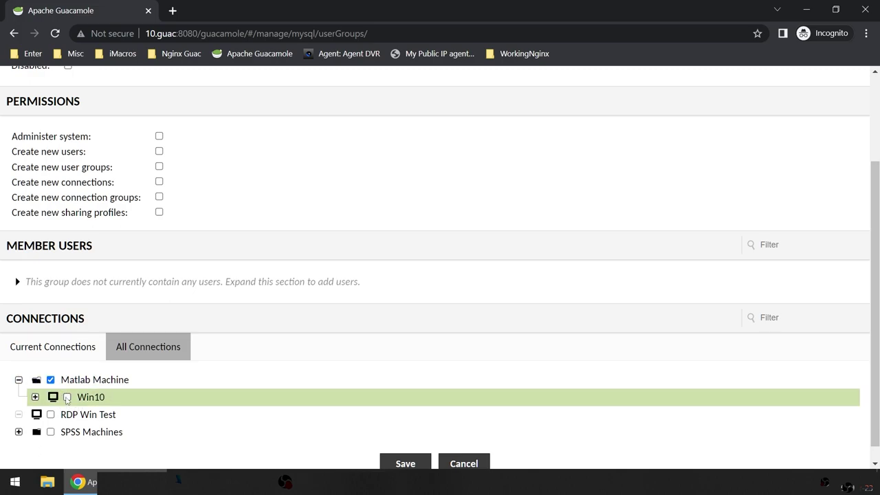
left_click(67, 397)
left_click(35, 397)
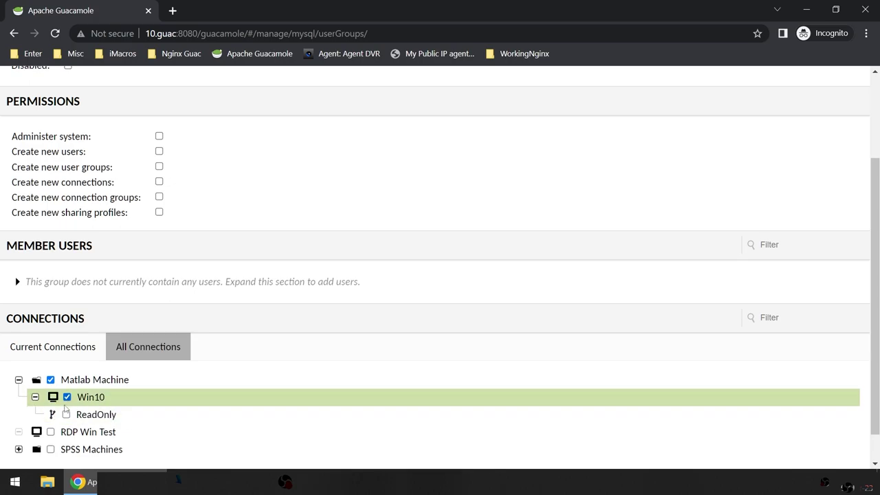
left_click(66, 414)
scroll(176, 406, "down", 1)
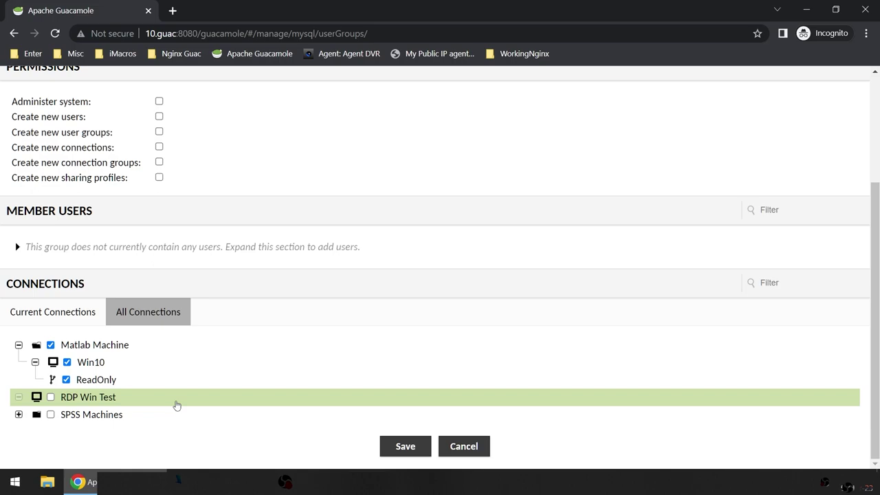
left_click(50, 346)
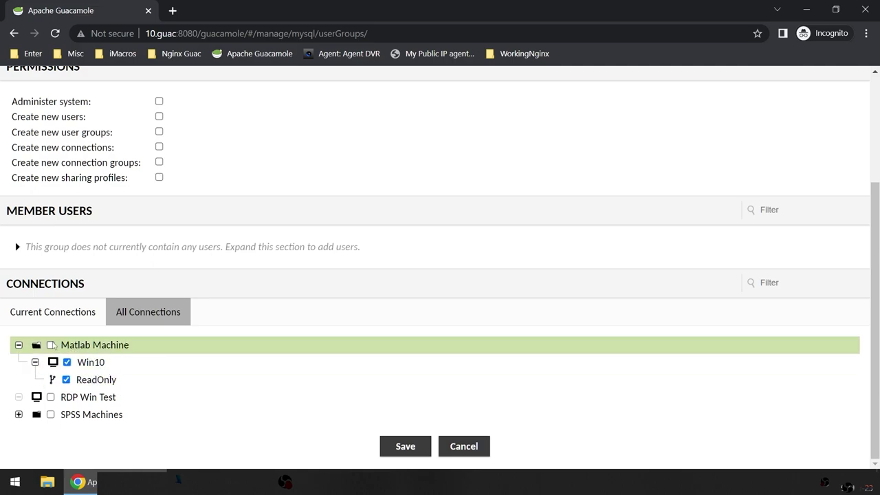
left_click(50, 345)
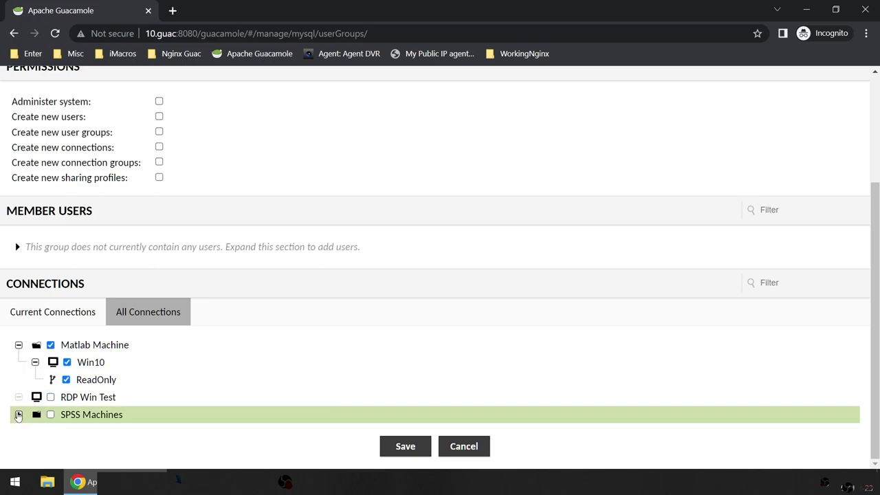
scroll(324, 400, "up", 3)
scroll(313, 372, "down", 2)
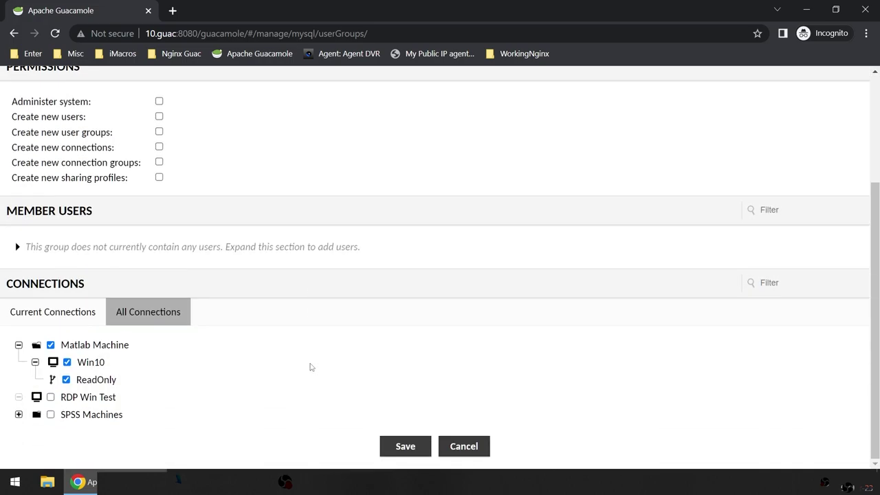
scroll(309, 365, "up", 2)
scroll(309, 365, "down", 1)
scroll(309, 367, "up", 2)
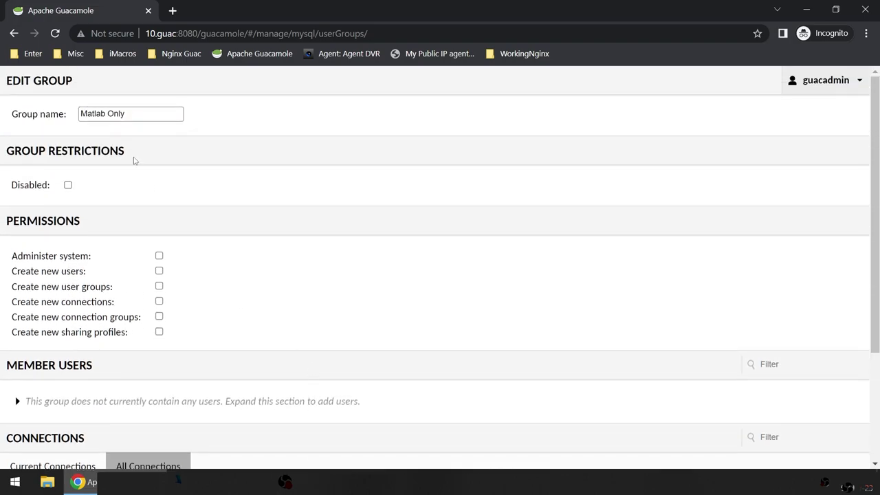
scroll(297, 314, "down", 3)
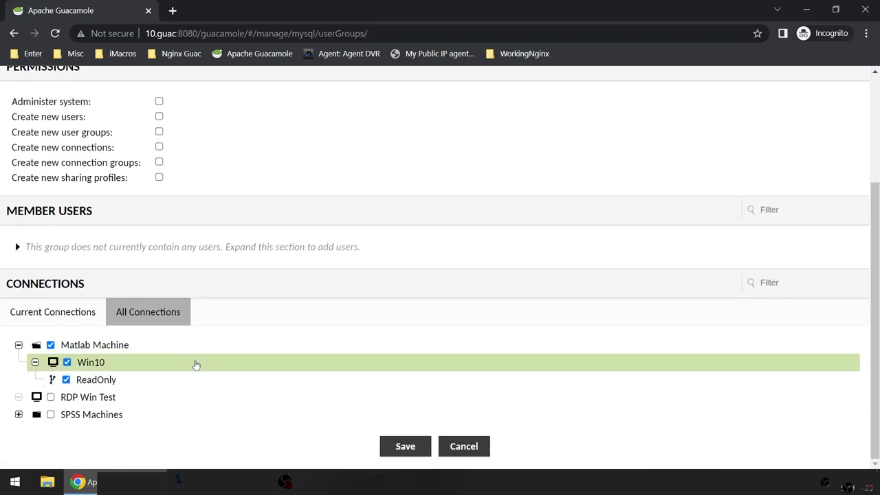
Step: Save the Matlab Only group and start a new group named SPSS Only
left_click(406, 449)
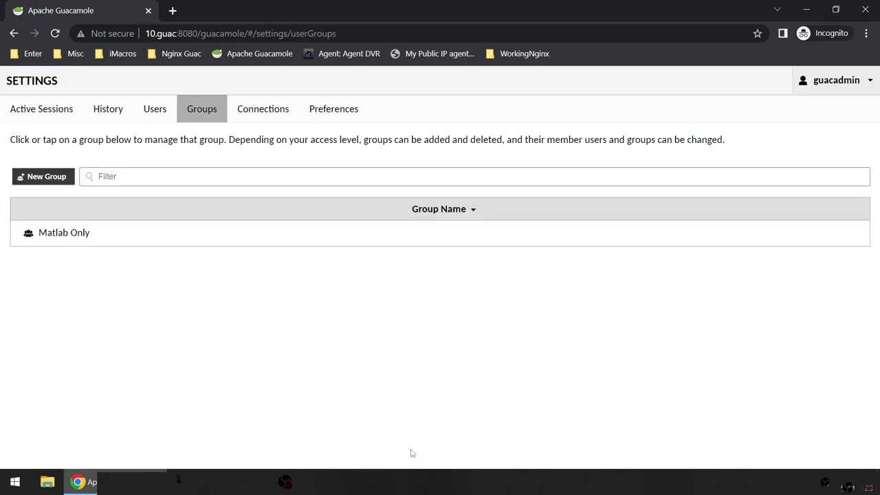
left_click(42, 179)
left_click(107, 119)
type("SPSS Only")
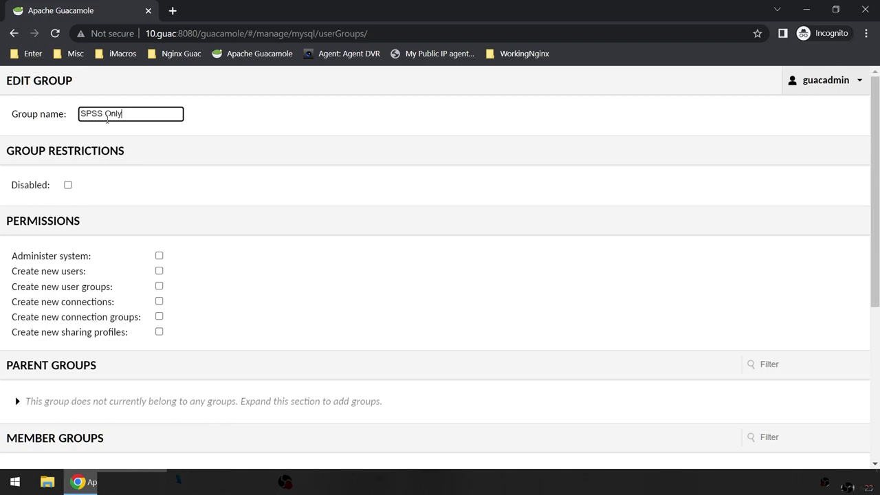
Step: Grant SPSS Machines, Win11, Interactive and ReadOnly, then save the SPSS Only group
scroll(63, 310, "down", 4)
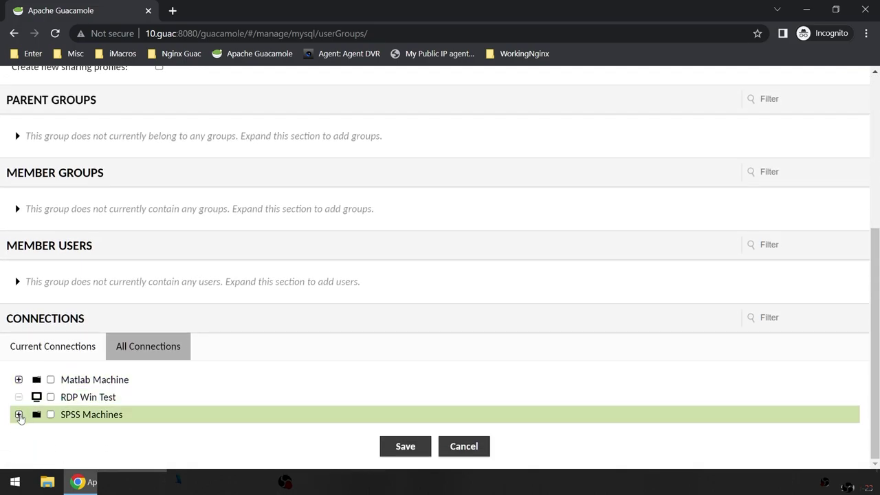
left_click(19, 416)
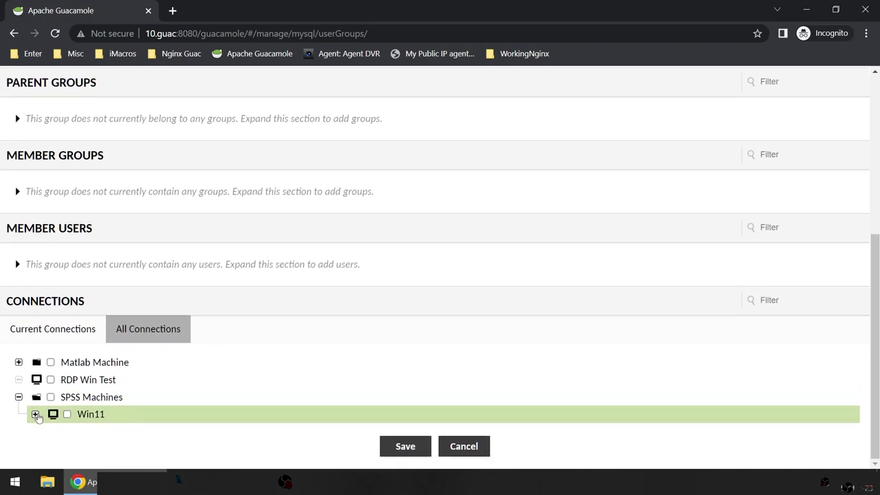
left_click(51, 397)
left_click(35, 414)
left_click(67, 415)
left_click(67, 432)
left_click(66, 449)
scroll(323, 392, "down", 1)
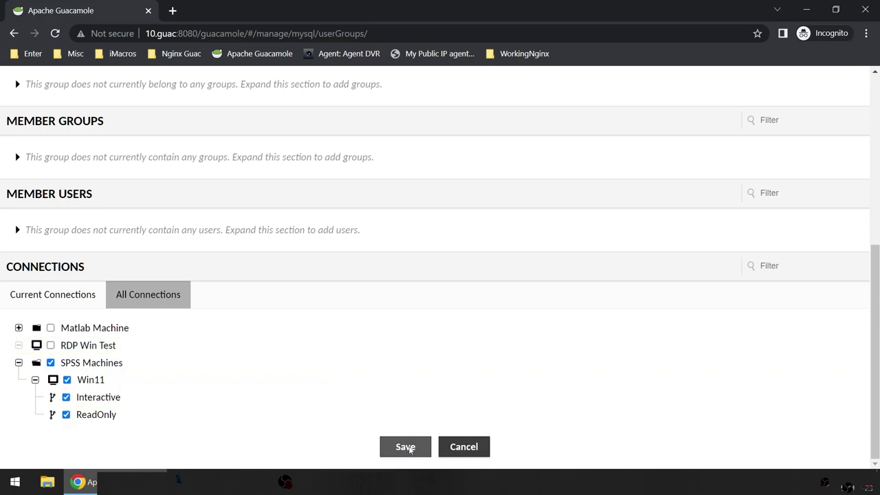
left_click(405, 447)
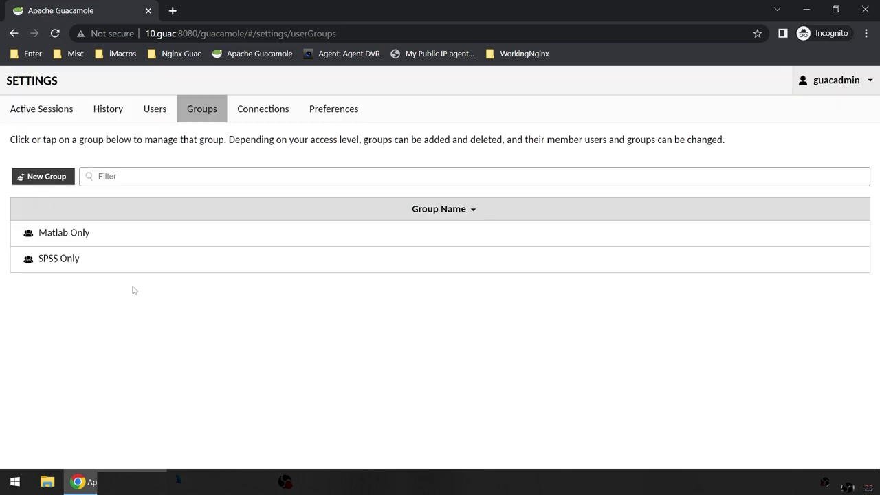
Step: Start a new user group named 'All Software'
left_click(41, 177)
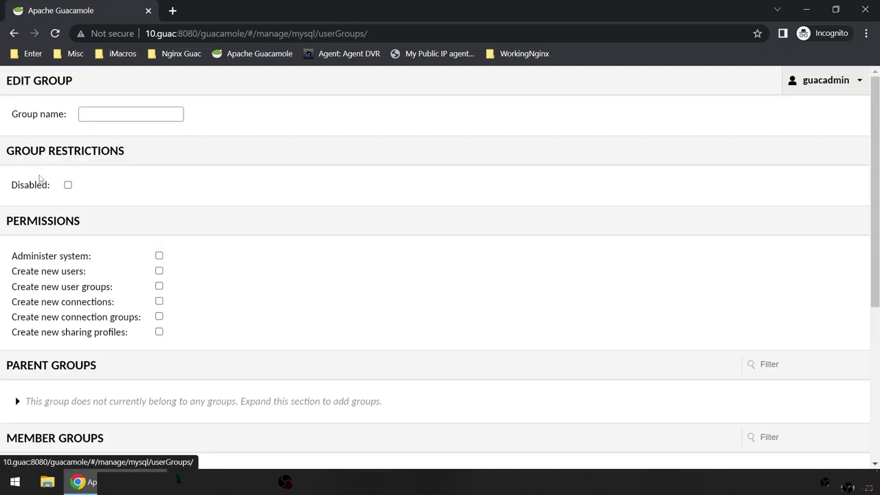
left_click(117, 114)
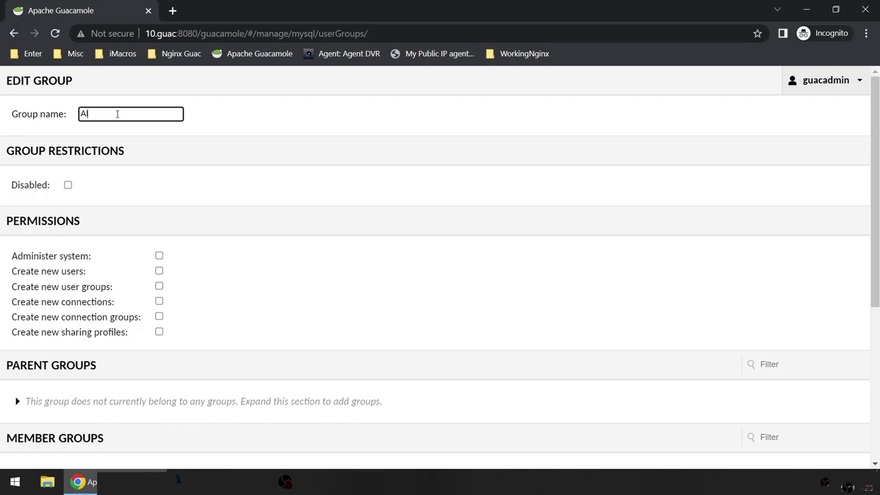
type("All Software")
Step: Grant the group Matlab Machine, its Win10 connection and Win10's ReadOnly profile
scroll(246, 305, "down", 4)
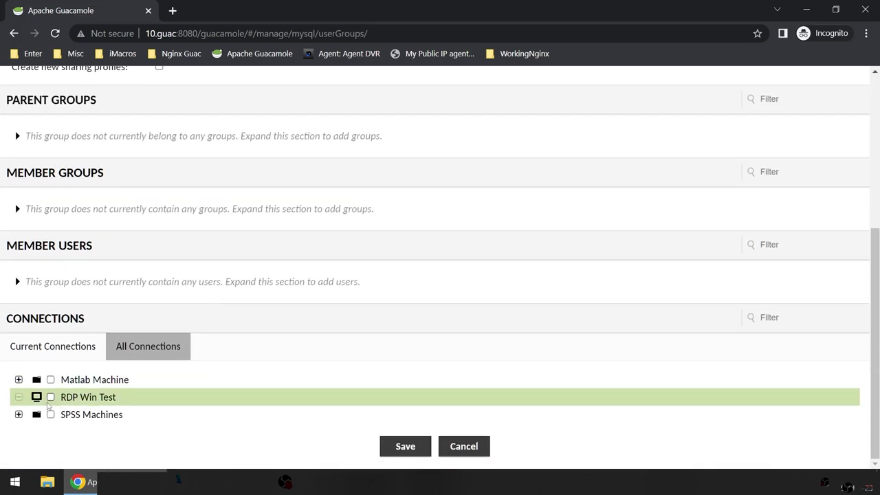
left_click(51, 381)
left_click(18, 380)
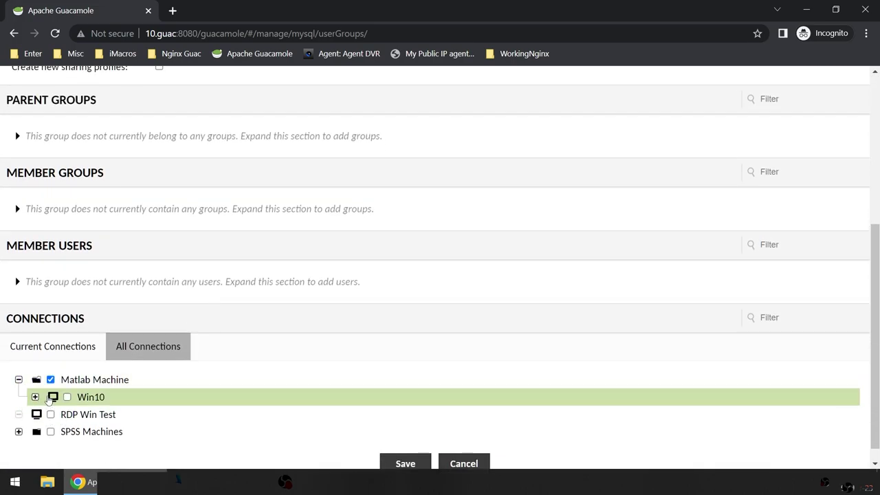
left_click(67, 398)
left_click(36, 396)
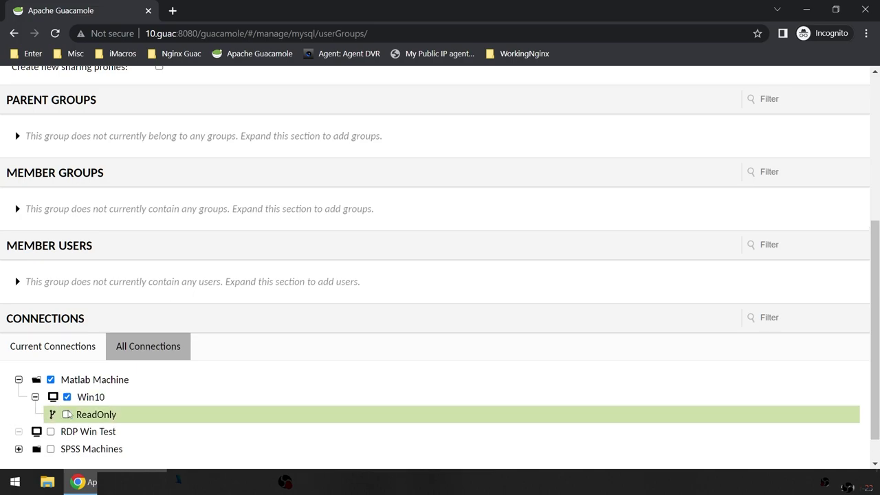
left_click(67, 414)
Step: Grant the group SPSS Machines with Win11 and its Interactive and ReadOnly profiles
scroll(41, 426, "down", 1)
left_click(18, 414)
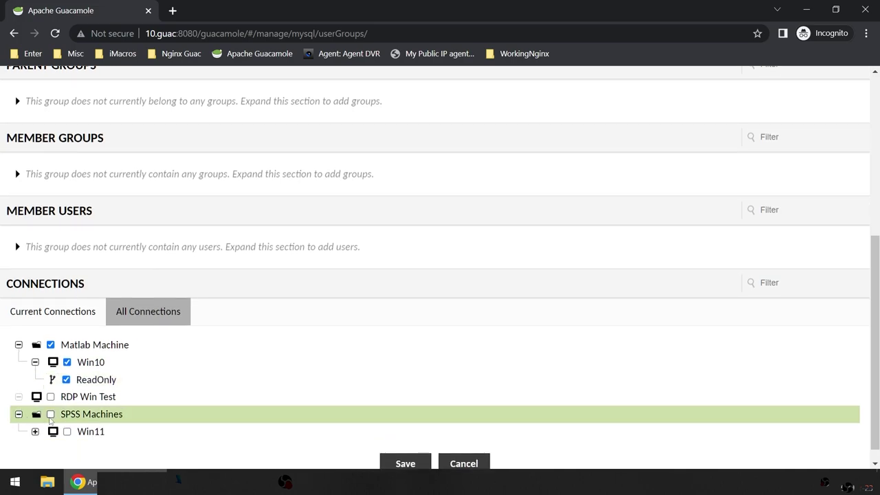
left_click(66, 431)
left_click(35, 431)
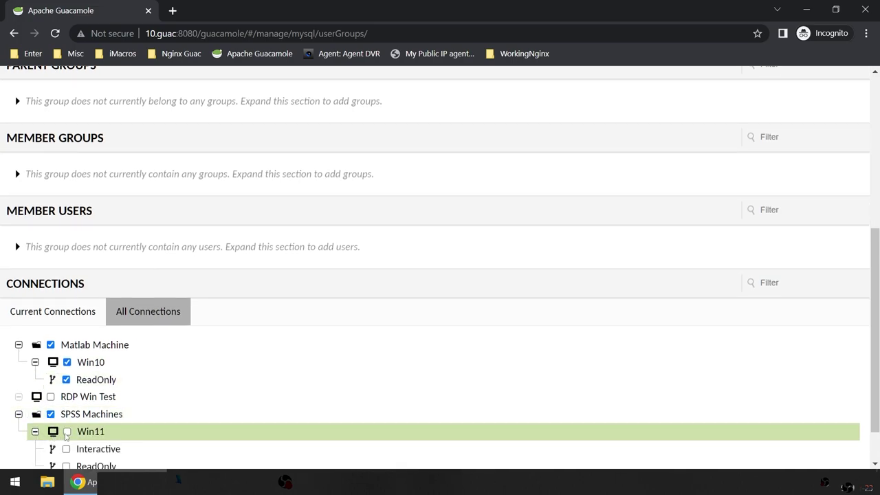
scroll(65, 437, "down", 1)
left_click(66, 397)
left_click(66, 414)
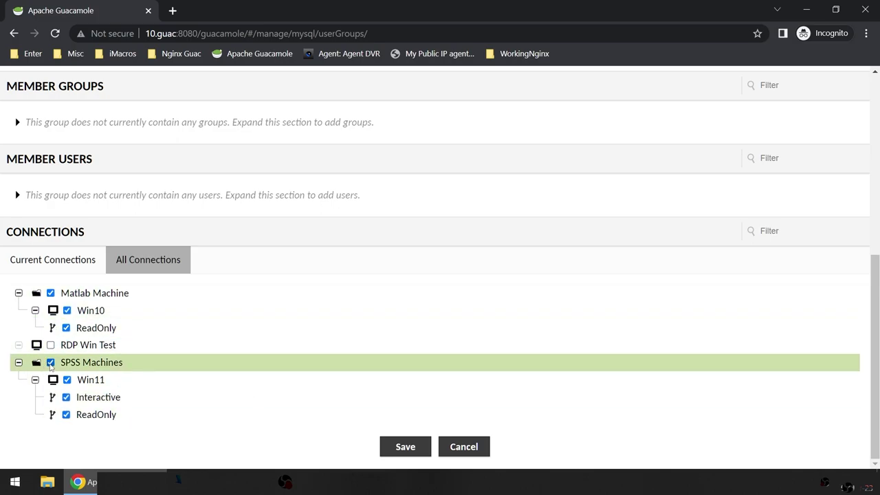
Step: Clear and re-check SPSS Machines, Win11, Interactive and ReadOnly so all are granted
left_click(50, 364)
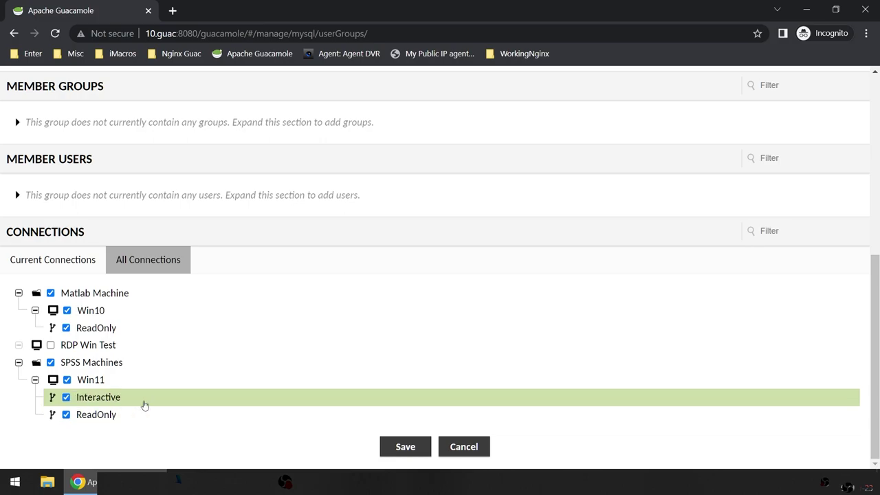
scroll(234, 397, "up", 2)
scroll(172, 402, "down", 2)
left_click(50, 364)
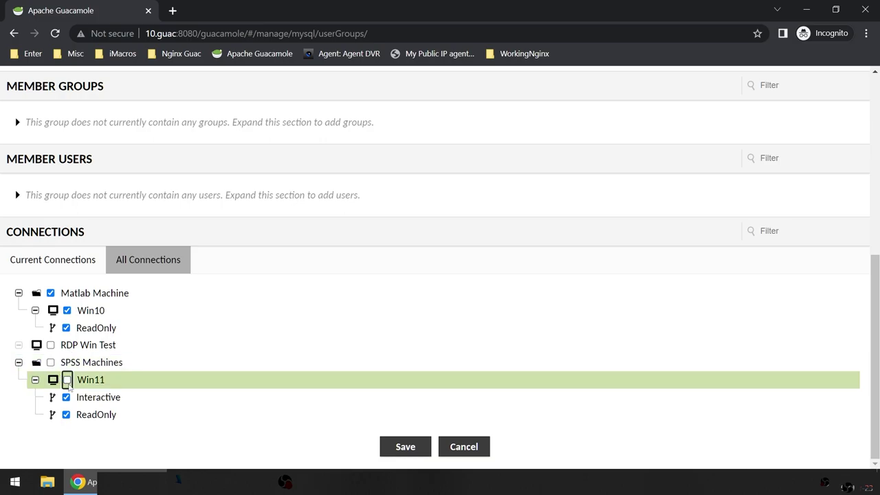
left_click(66, 397)
left_click(66, 414)
left_click(67, 379)
left_click(50, 363)
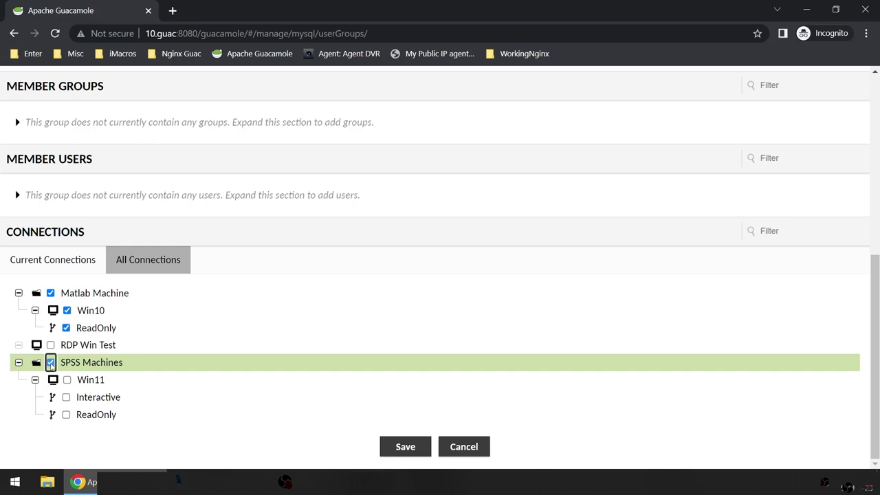
left_click(66, 380)
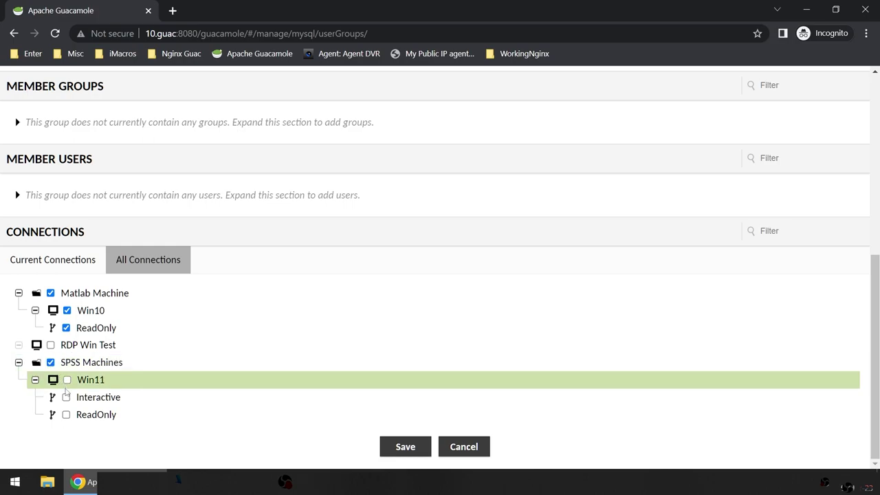
left_click(66, 397)
left_click(66, 414)
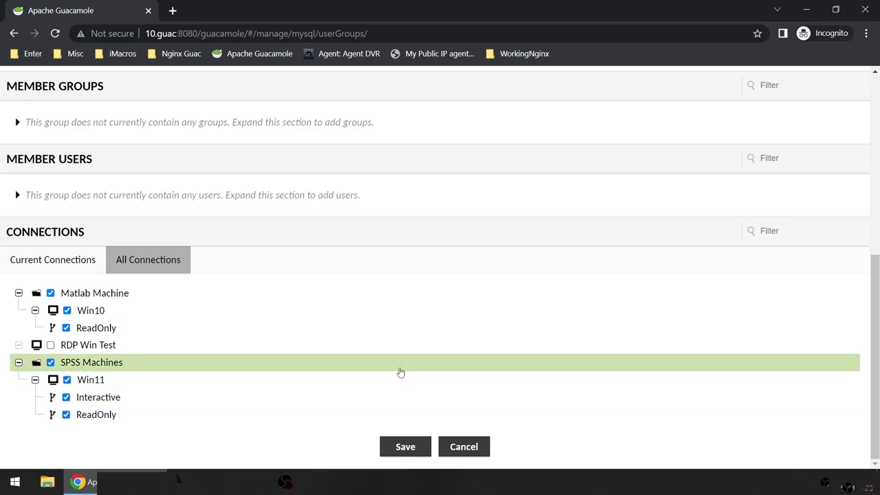
Step: Save the All Software group with its connection permissions
scroll(400, 372, "up", 3)
scroll(400, 372, "up", 2)
scroll(400, 372, "down", 5)
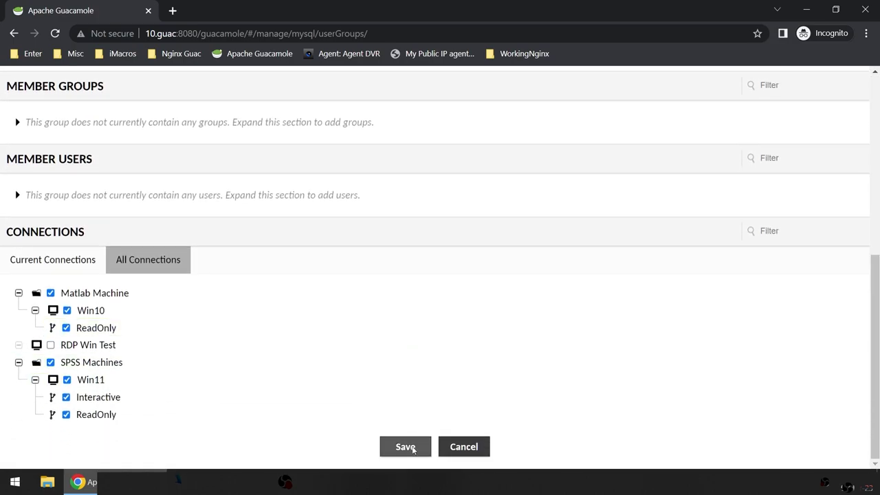
left_click(406, 447)
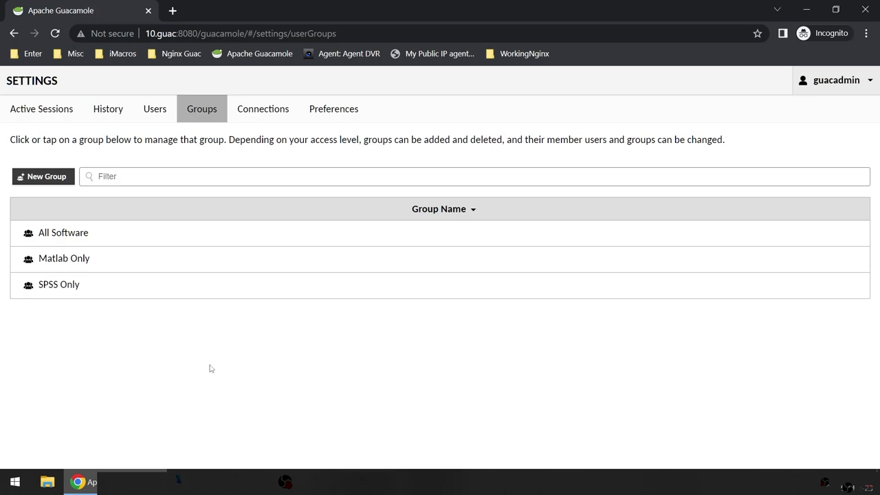
Step: Go to the Users list and start a new user, ready to enter the username
left_click(159, 116)
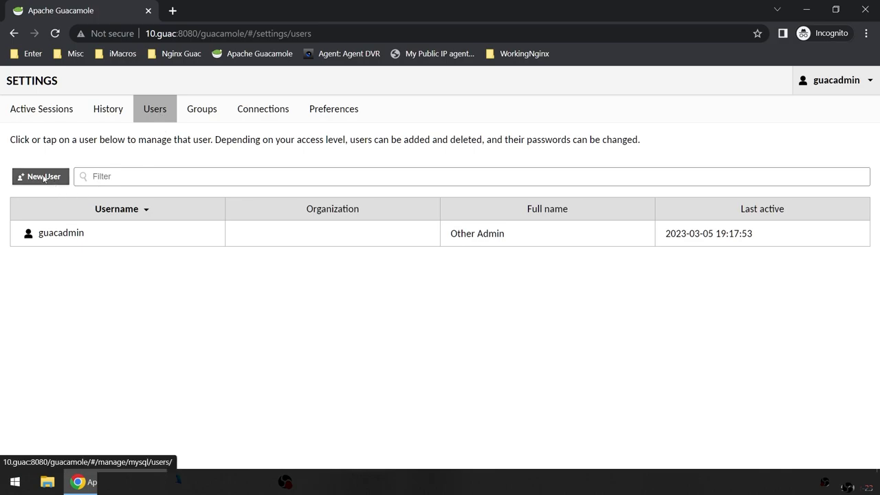
left_click(43, 176)
left_click(184, 114)
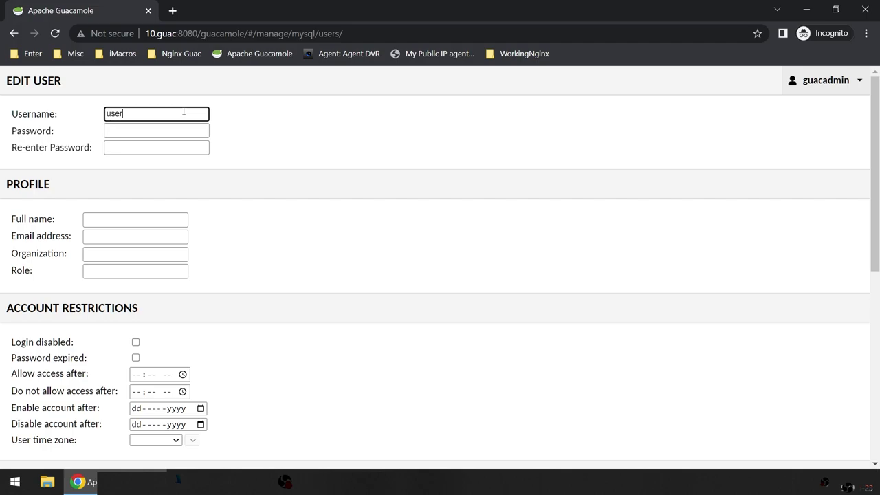
Step: Enter username user1, fill in and confirm the password, and set full name 'Matlab Only'
type("user1")
key("Tab")
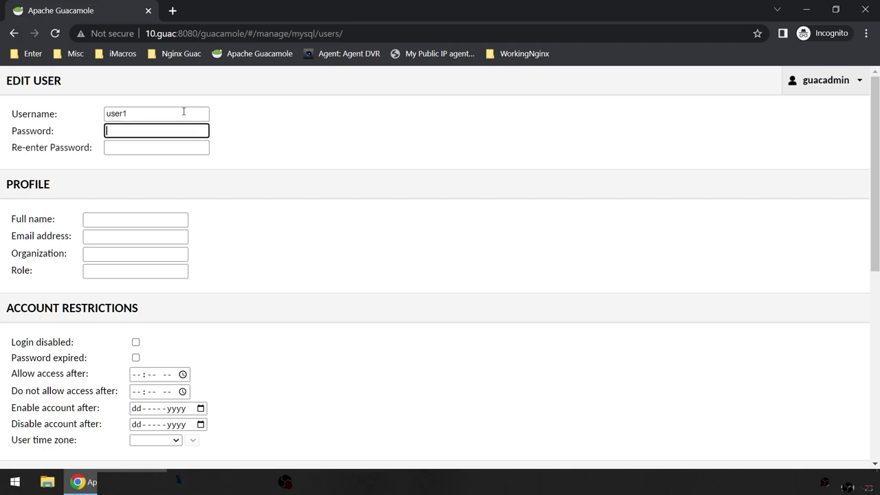
key("Tab")
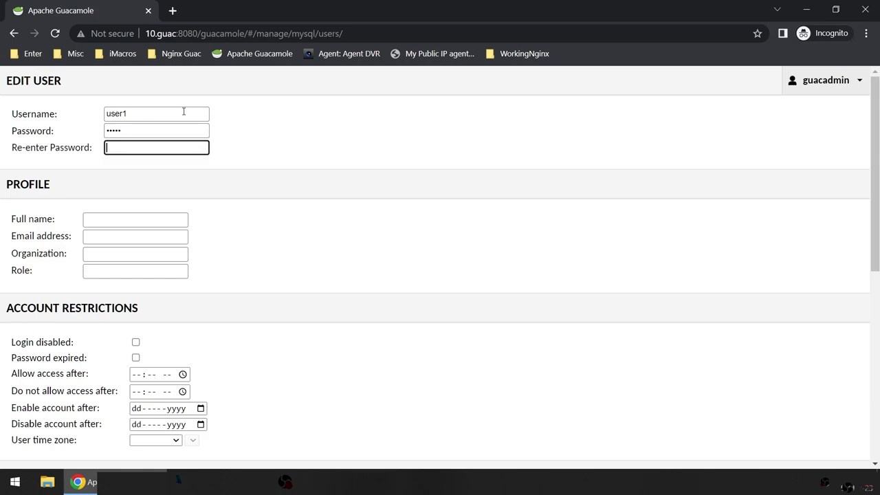
scroll(183, 111, "down", 2)
left_click(115, 92)
type("Matlab Only")
Step: Allow access only after 07:32 AM
scroll(299, 315, "down", 3)
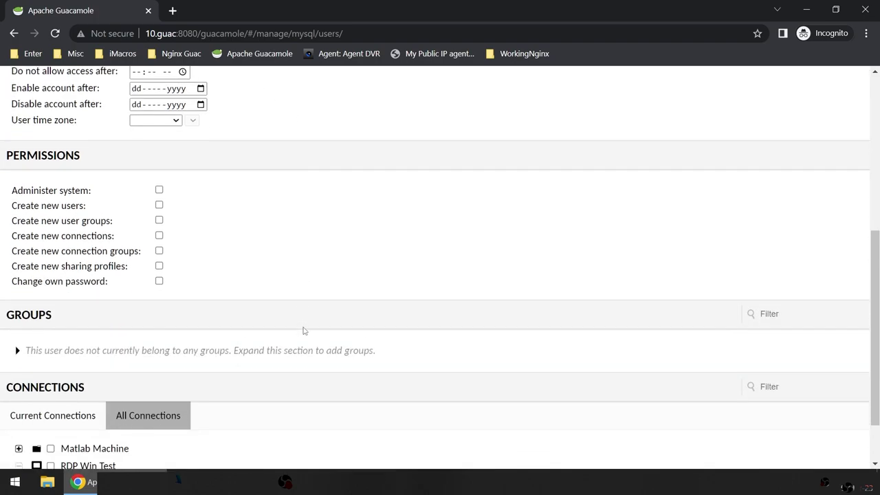
scroll(199, 305, "up", 4)
scroll(289, 299, "down", 1)
scroll(255, 322, "up", 1)
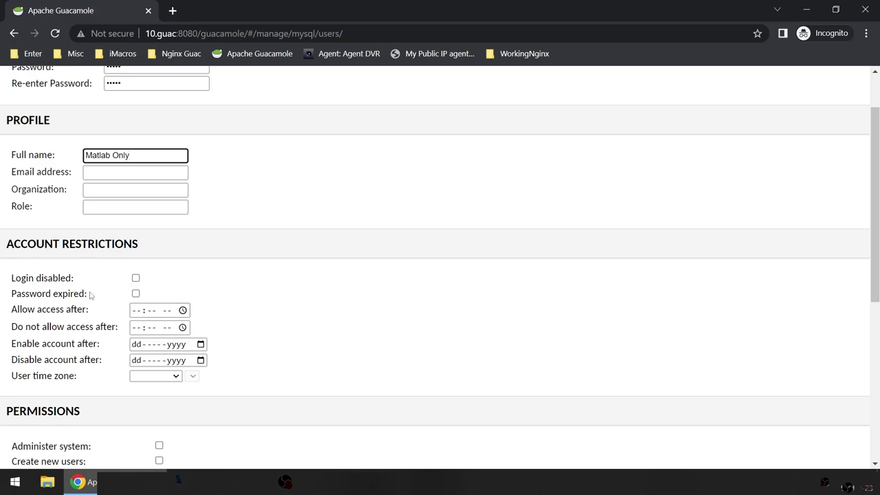
left_click(145, 314)
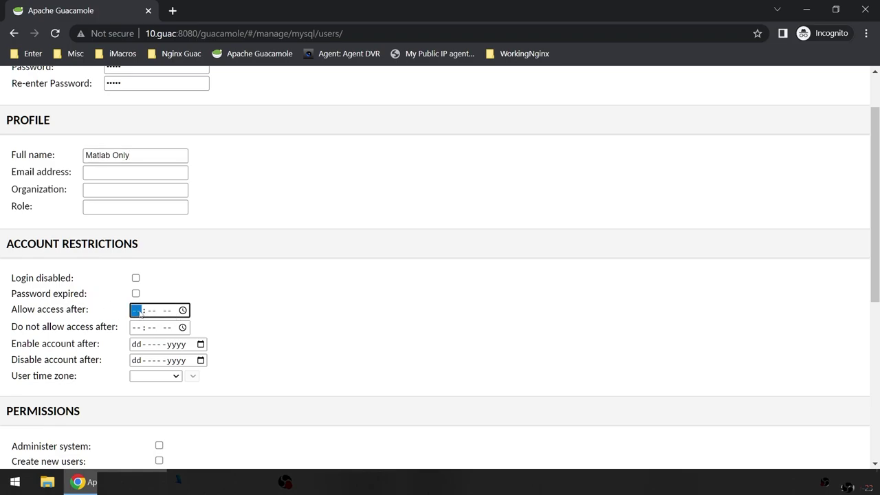
left_click(182, 310)
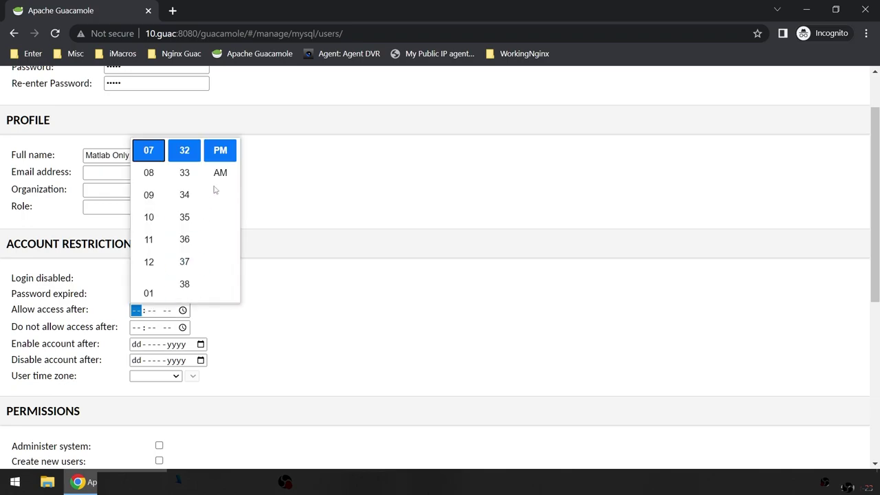
left_click(209, 176)
left_click(314, 346)
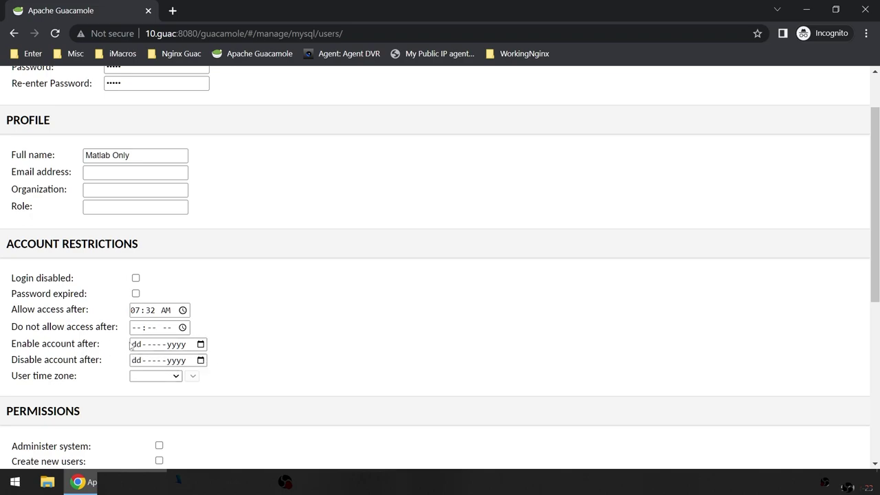
Step: Set the account disable date to 31 March 2023
left_click(137, 344)
left_click(137, 362)
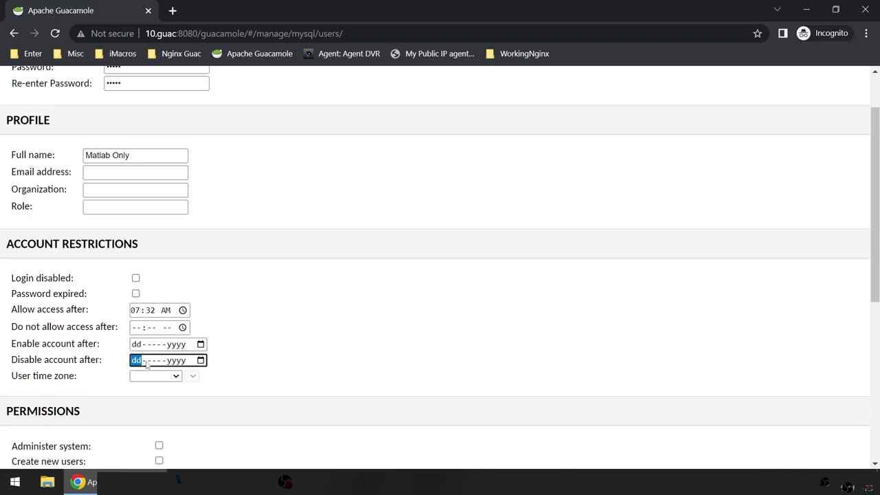
left_click(202, 362)
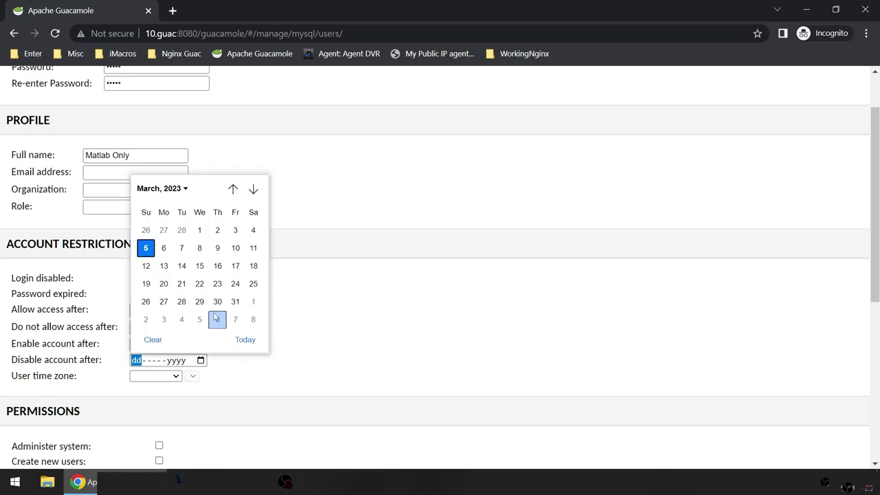
left_click(234, 301)
left_click(311, 368)
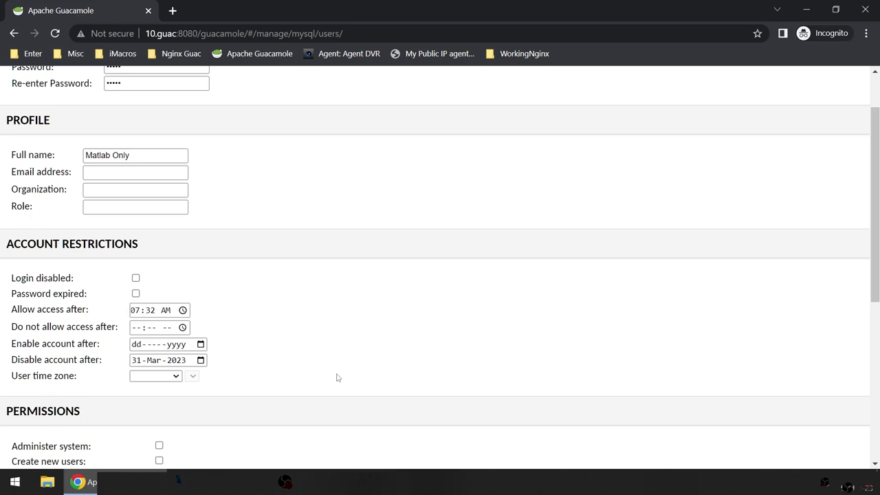
Step: Allow user1 to change its own password
scroll(332, 377, "down", 3)
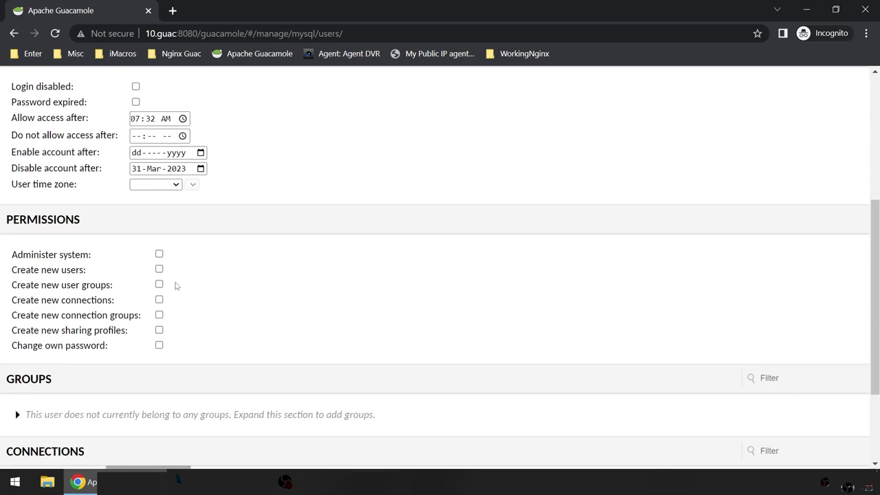
left_click(159, 345)
scroll(286, 397, "down", 1)
scroll(323, 407, "down", 1)
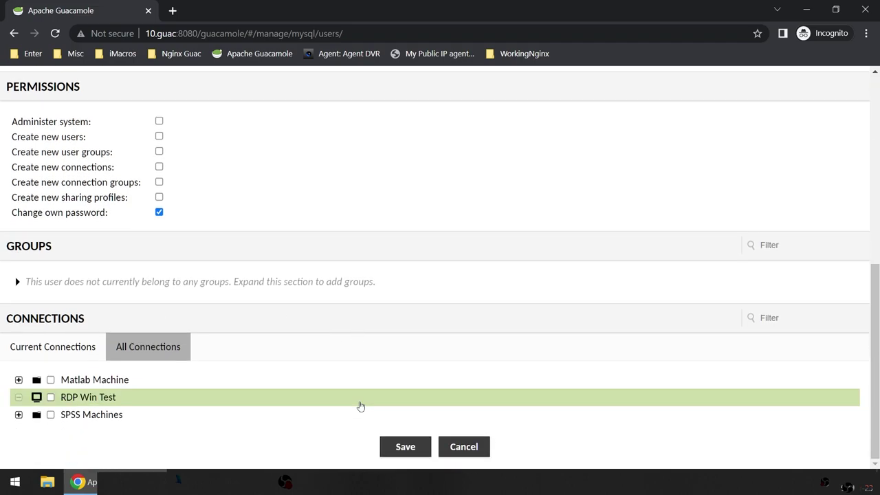
scroll(489, 301, "up", 4)
scroll(489, 300, "down", 4)
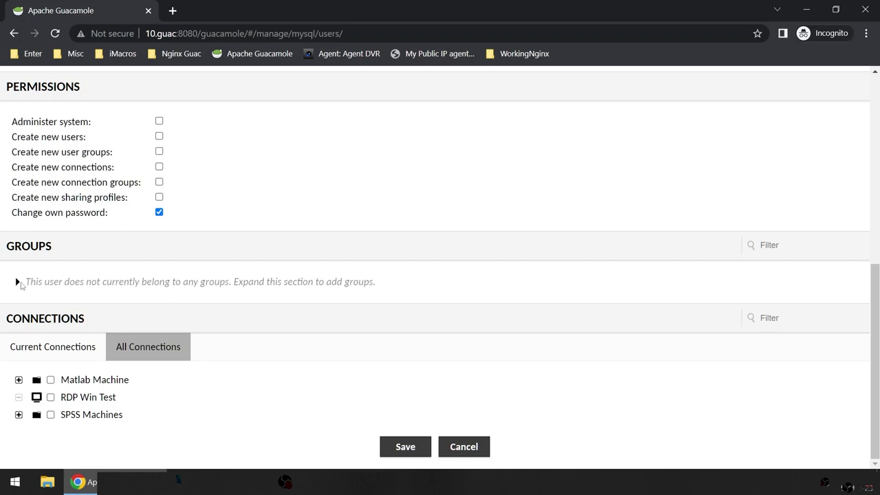
Step: Add user1 to the Matlab Only group
left_click(18, 283)
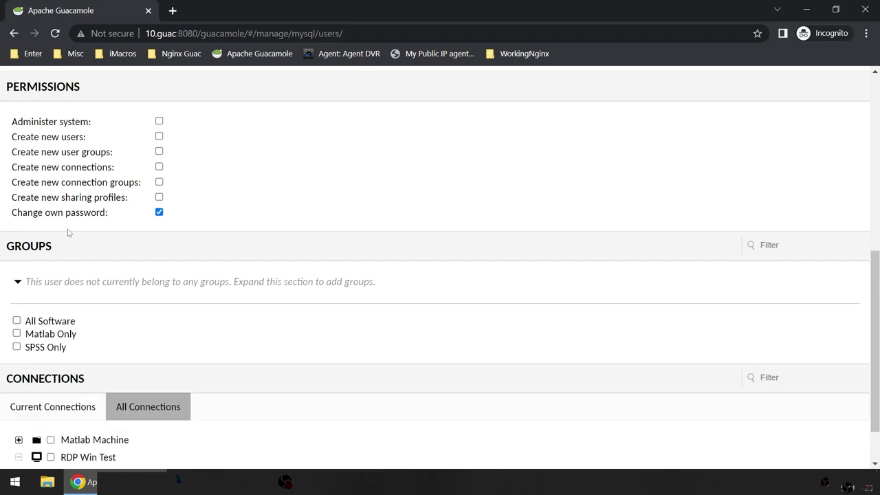
scroll(123, 335, "down", 1)
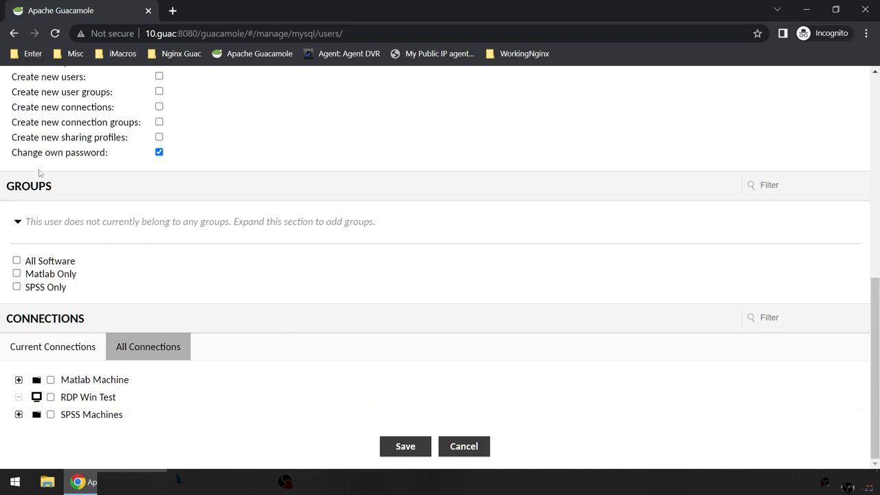
left_click(19, 414)
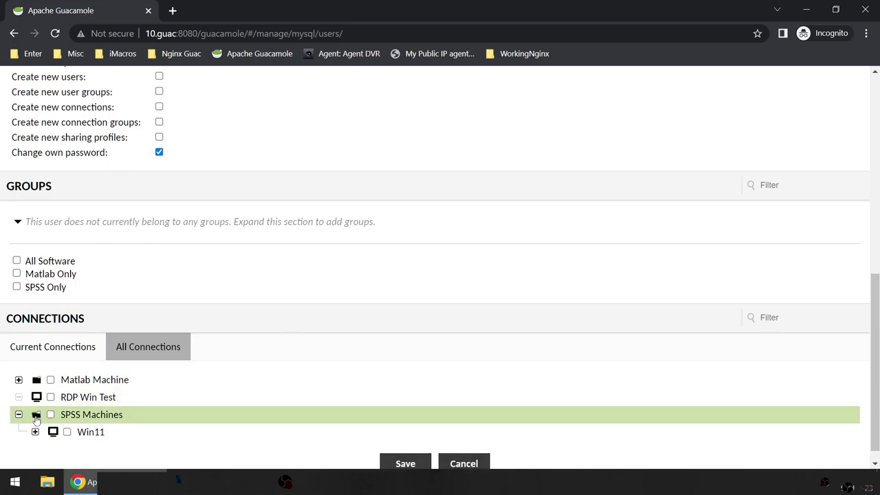
left_click(18, 415)
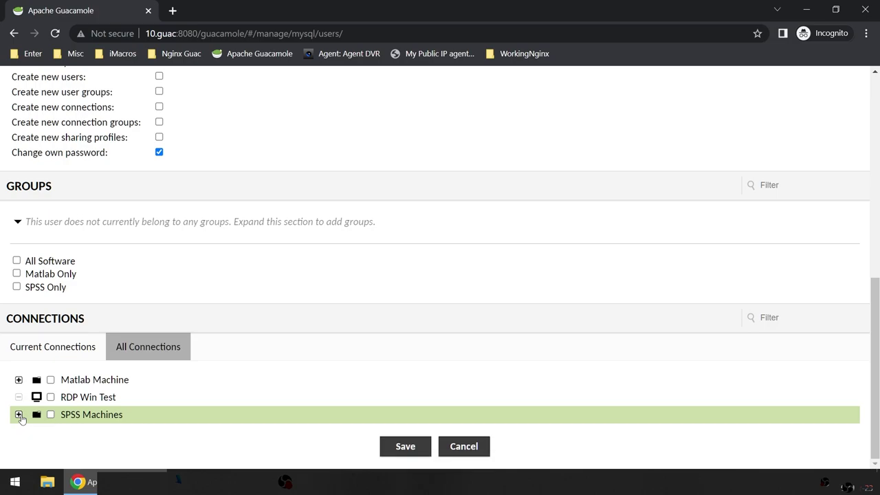
scroll(158, 328, "up", 1)
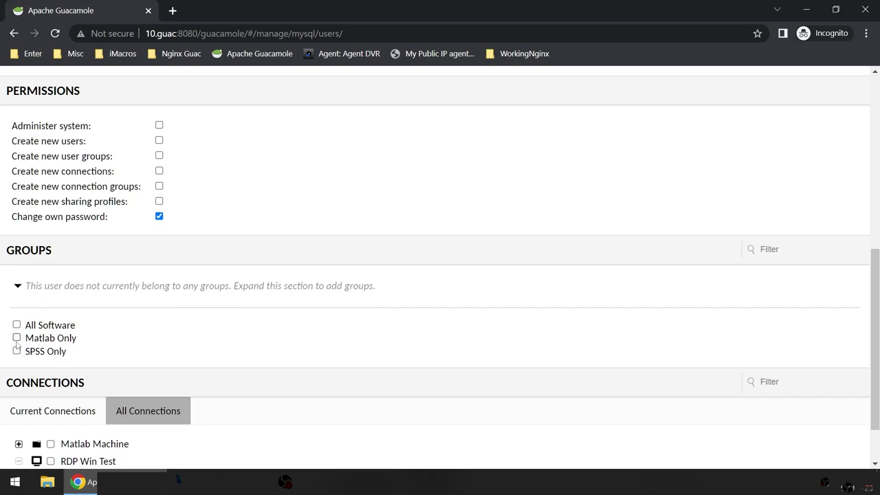
left_click(16, 338)
Step: Save user1 to the Users list
scroll(483, 337, "down", 2)
scroll(483, 337, "up", 10)
scroll(483, 338, "down", 10)
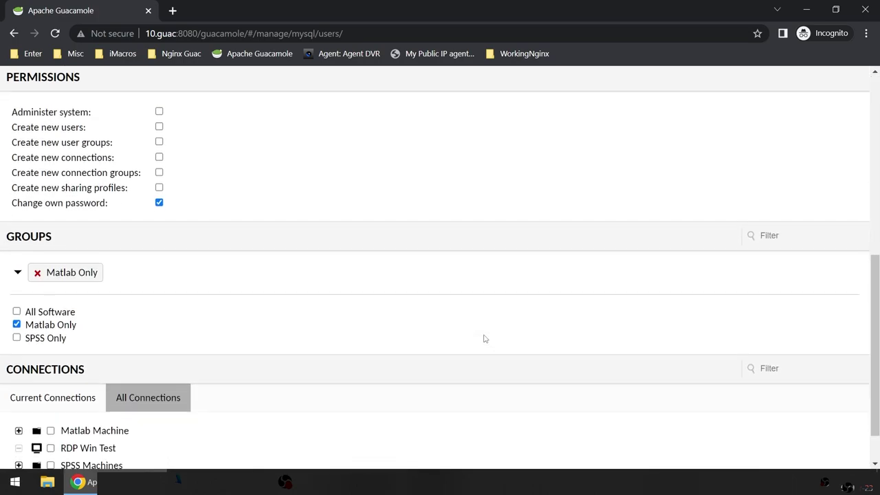
left_click(407, 446)
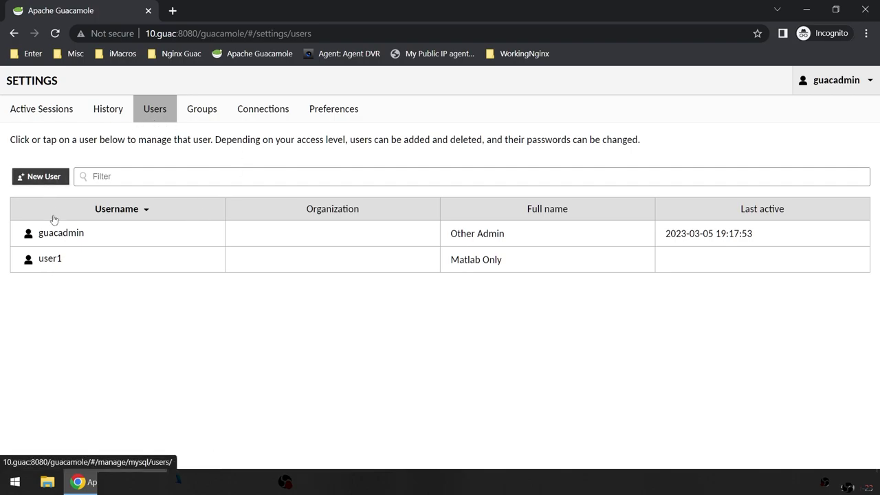
Step: Clone user1 as user2 and change the copy's full name to 'SPSS Only'
left_click(53, 259)
scroll(387, 324, "down", 10)
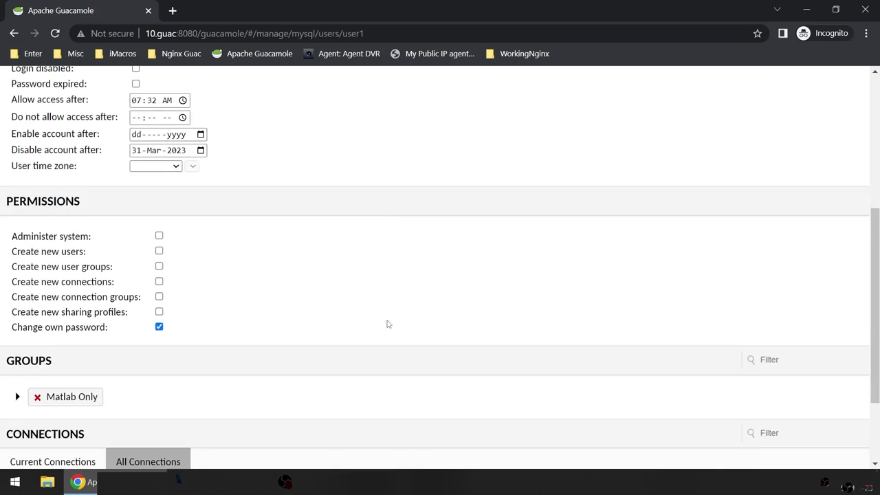
left_click(409, 451)
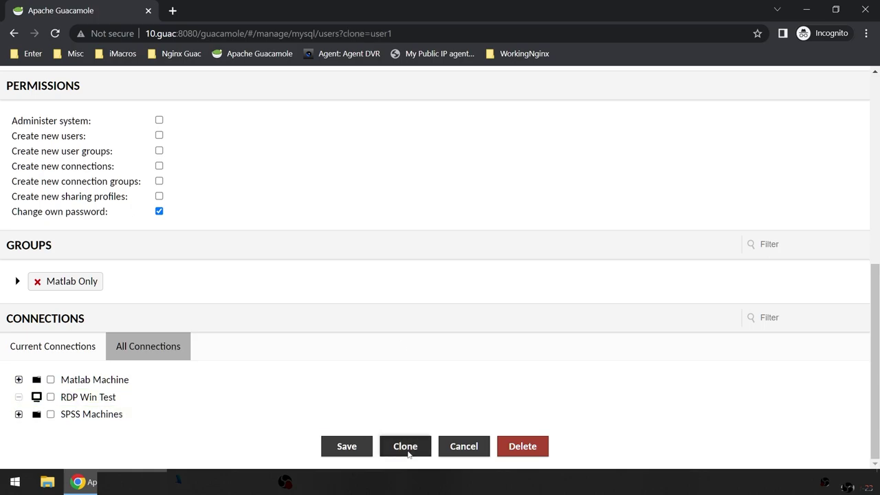
scroll(417, 379, "up", 10)
left_click(151, 110)
left_click_drag(149, 218, 51, 221)
type("SPSS Only")
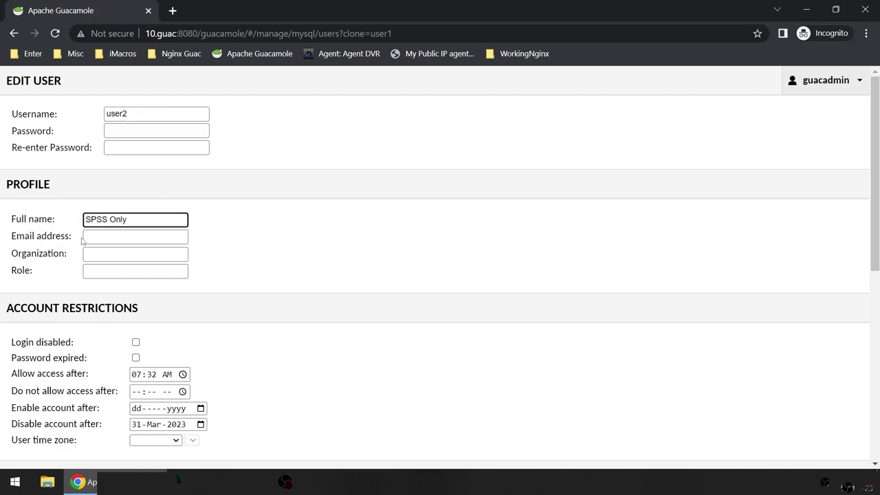
Step: Replace the Matlab Only group membership with SPSS Only
scroll(147, 328, "down", 4)
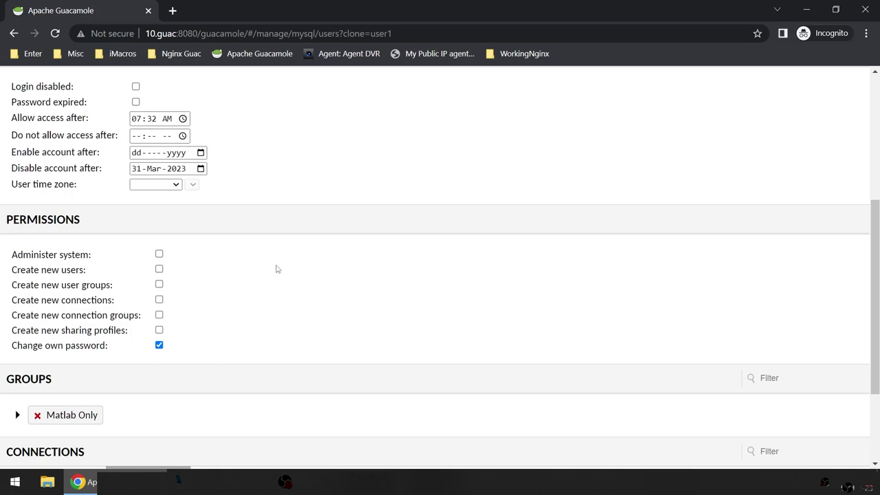
scroll(279, 312, "up", 2)
scroll(293, 336, "down", 4)
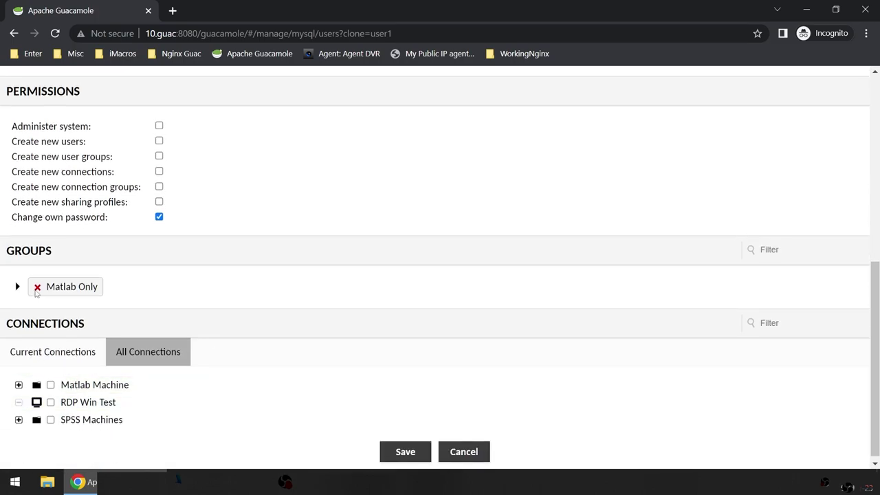
left_click(37, 287)
left_click(18, 286)
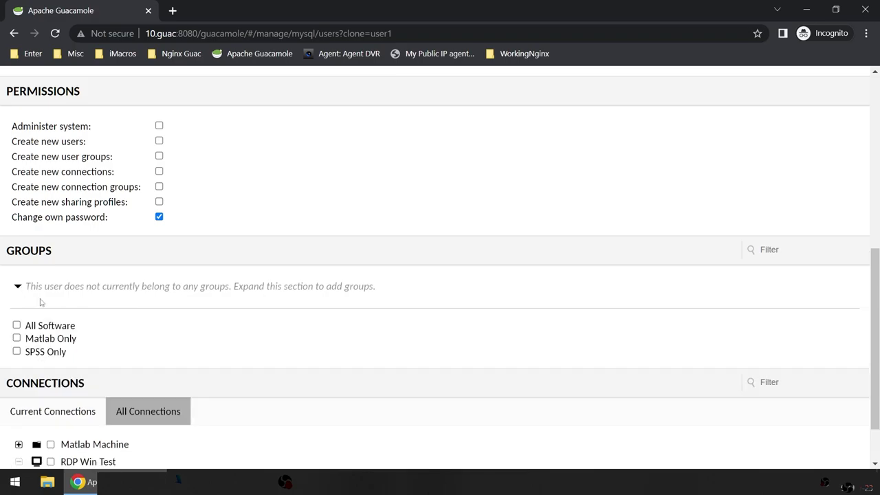
left_click(46, 353)
scroll(242, 385, "down", 1)
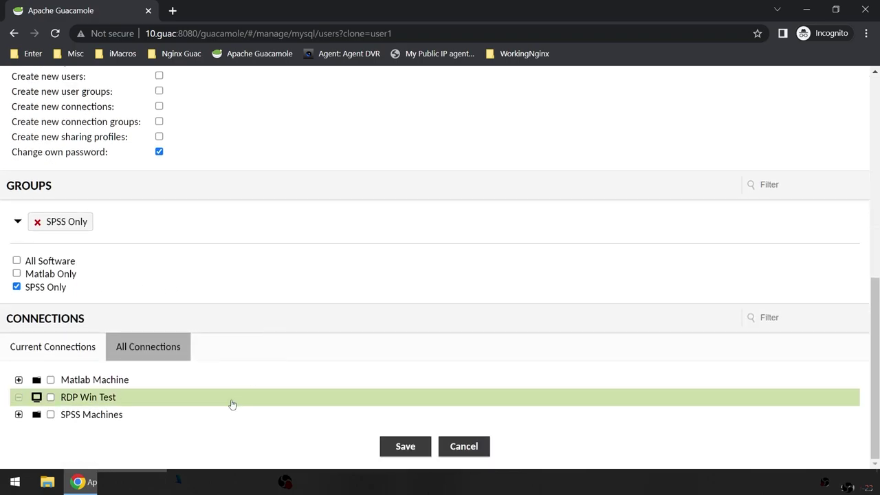
scroll(277, 328, "up", 7)
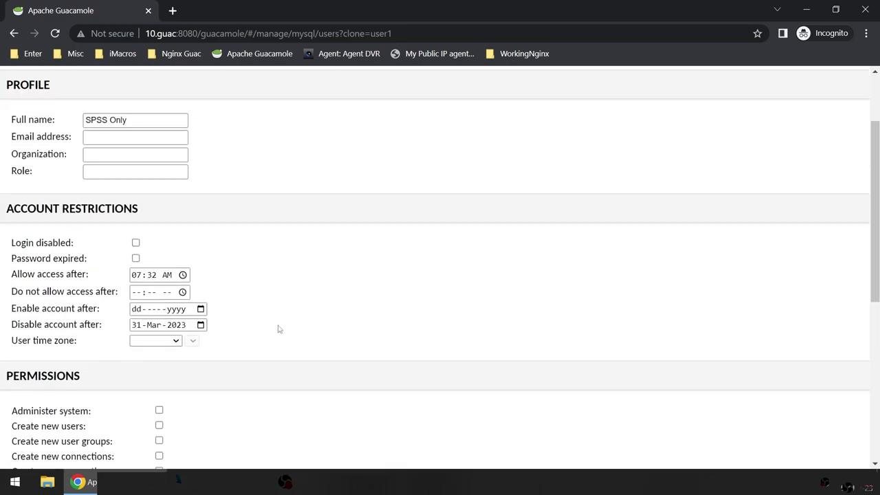
Step: Enter and confirm user2's password, then save the account
left_click(143, 134)
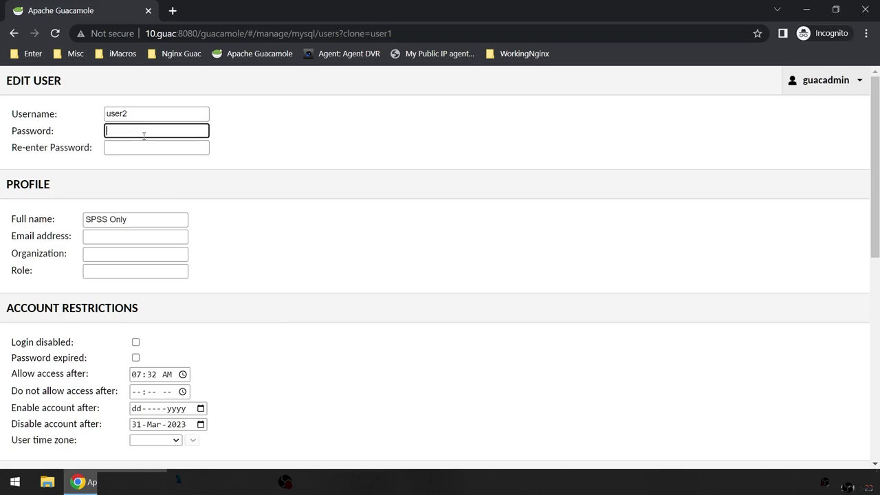
type("user2")
key("Tab")
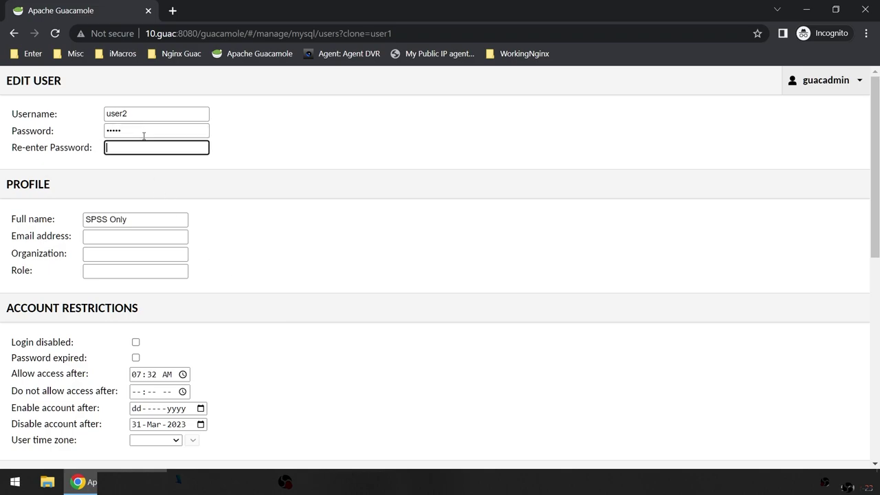
type("user2")
scroll(326, 262, "down", 7)
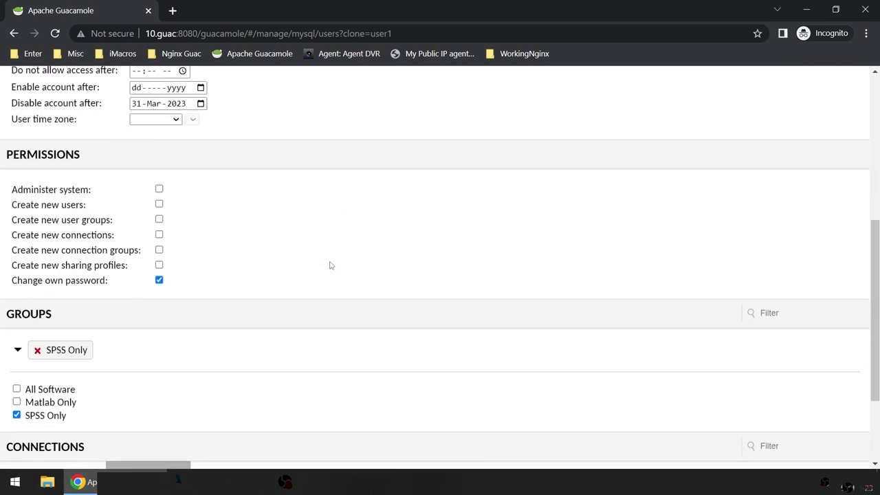
left_click(406, 444)
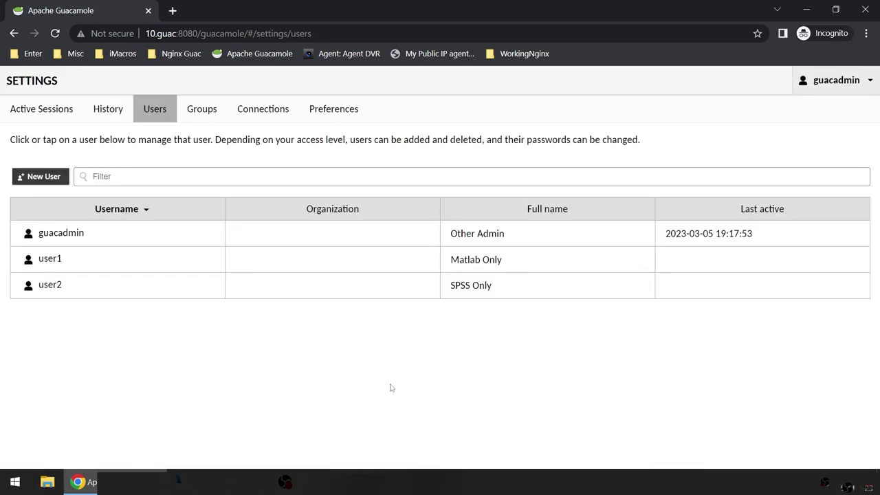
Step: Create a new user user3 and enter its password twice
left_click(54, 183)
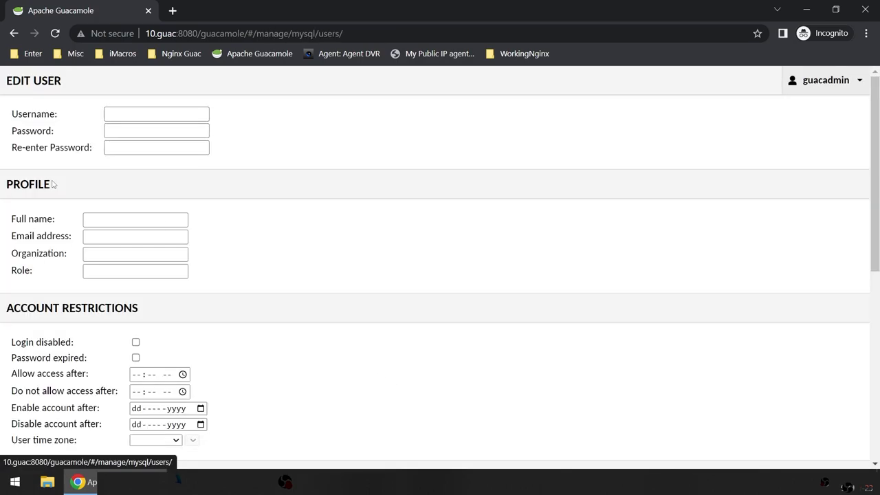
left_click(152, 112)
type("user3")
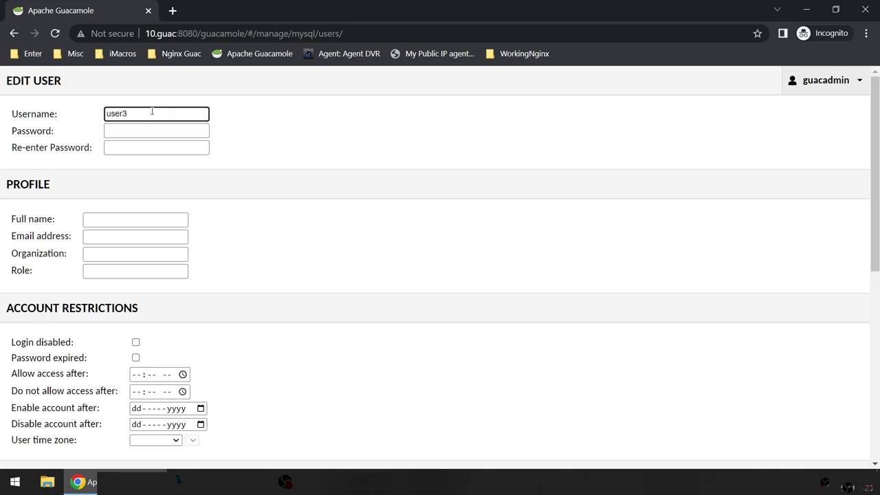
key("Tab")
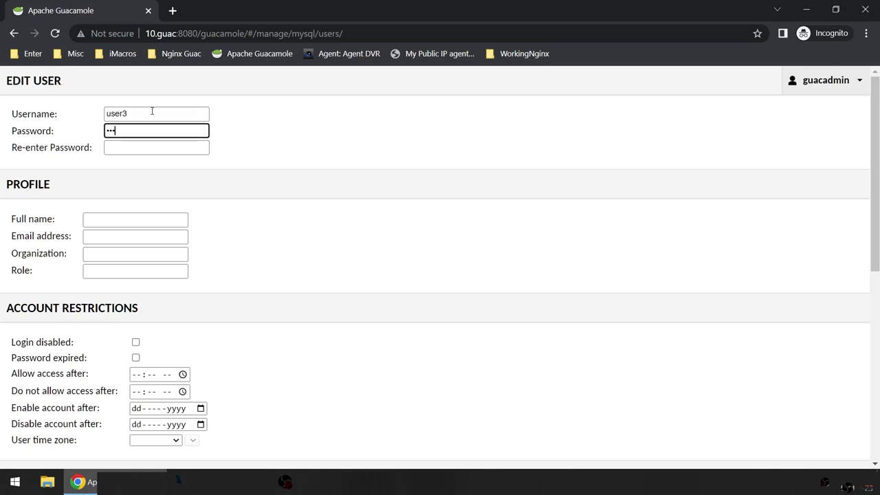
key("Tab")
type("us")
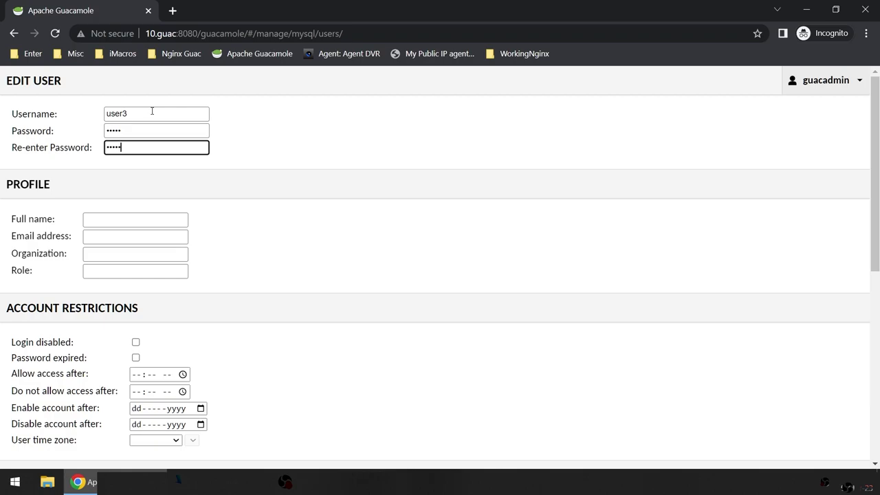
Step: Add user3 to the All Software group and save it
scroll(187, 316, "down", 6)
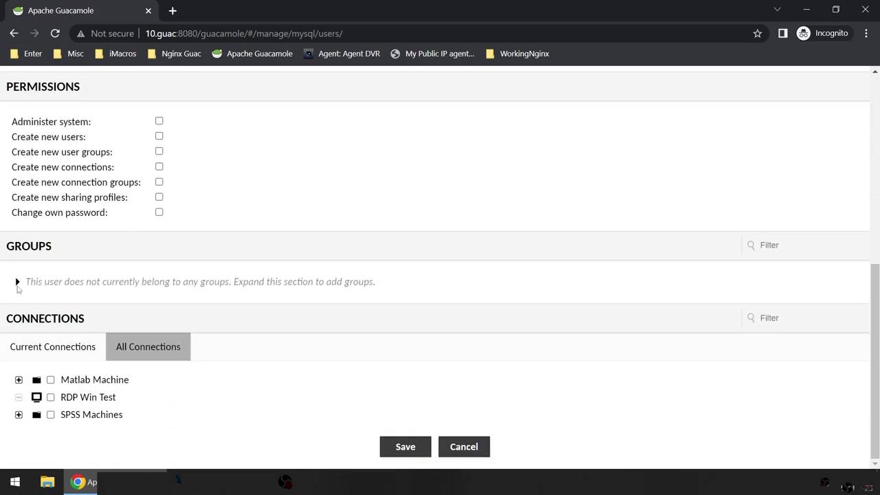
left_click(18, 286)
left_click(18, 321)
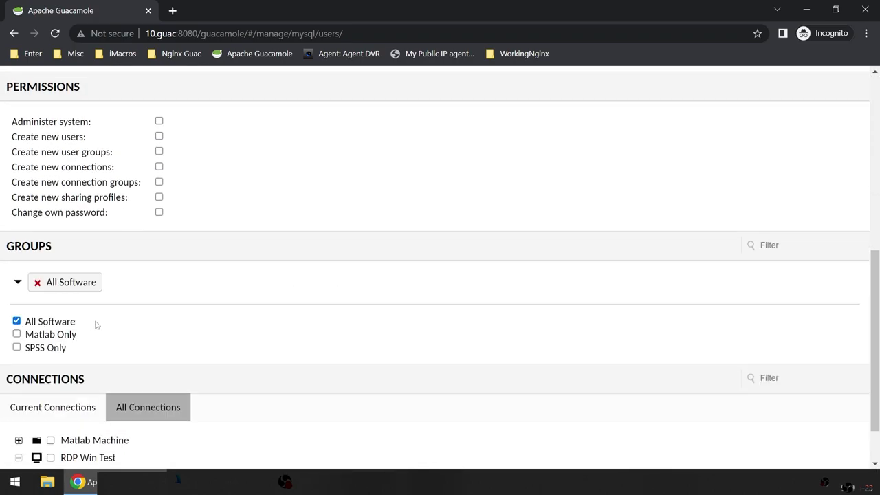
scroll(295, 347, "down", 2)
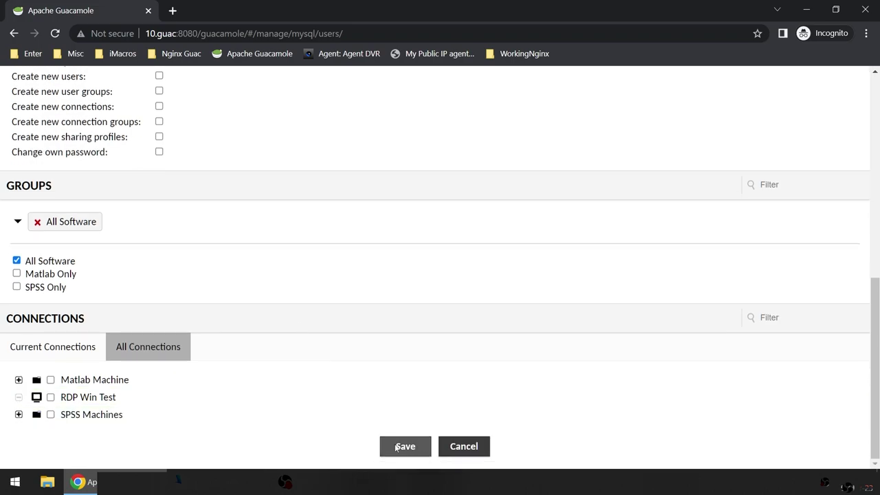
left_click(404, 446)
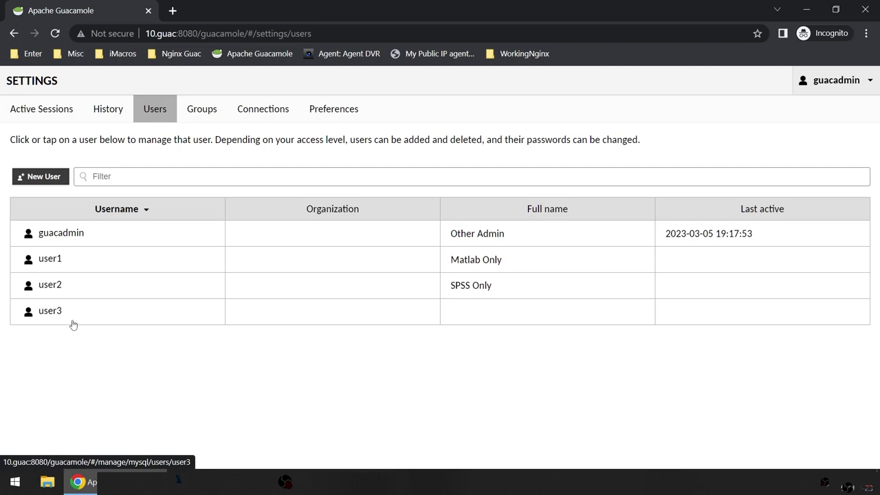
Step: Set user3's full name to 'All Software' and save
left_click(61, 315)
left_click(121, 215)
type("All Software")
scroll(262, 285, "down", 5)
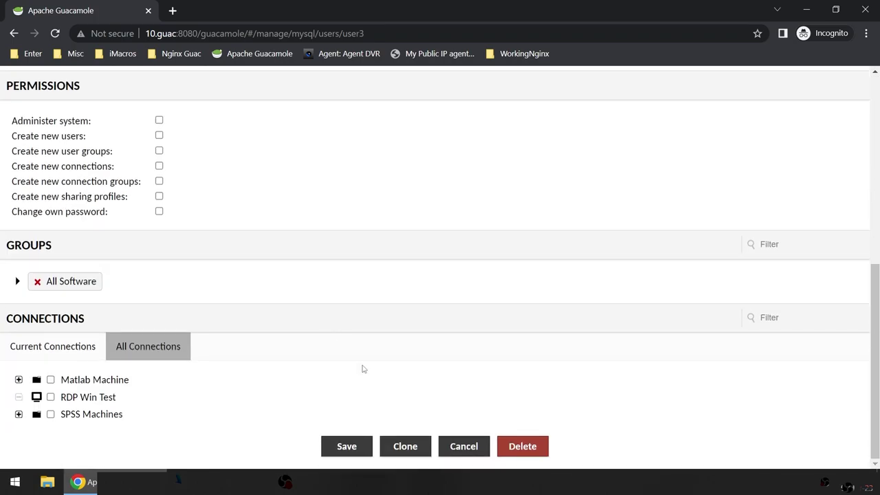
left_click(350, 452)
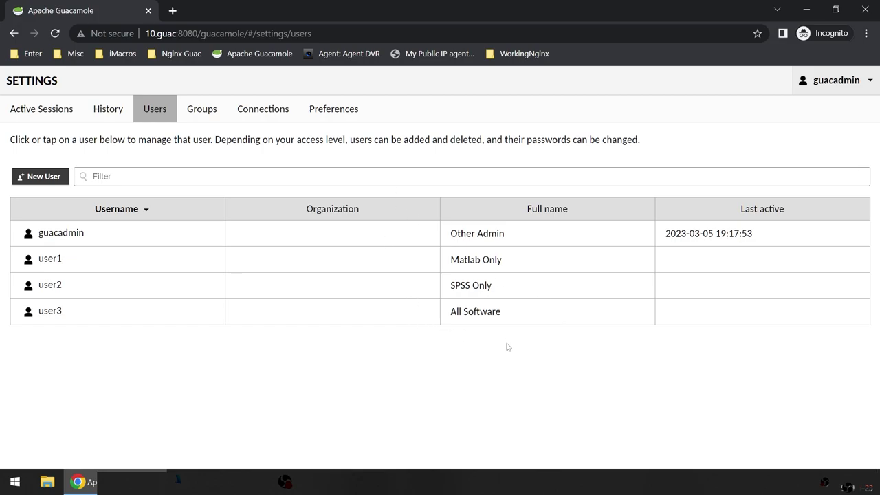
Step: Browse the Connections, Groups and Users lists, ending on the empty Active Sessions page
left_click(288, 114)
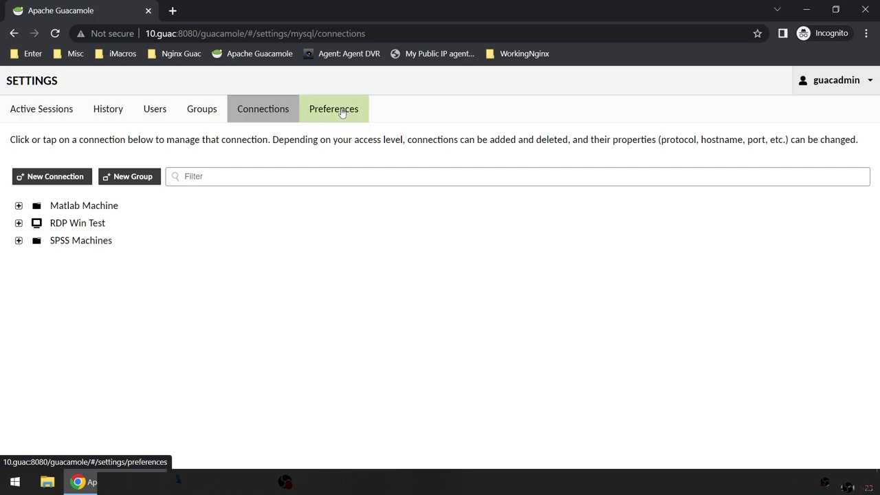
left_click(201, 111)
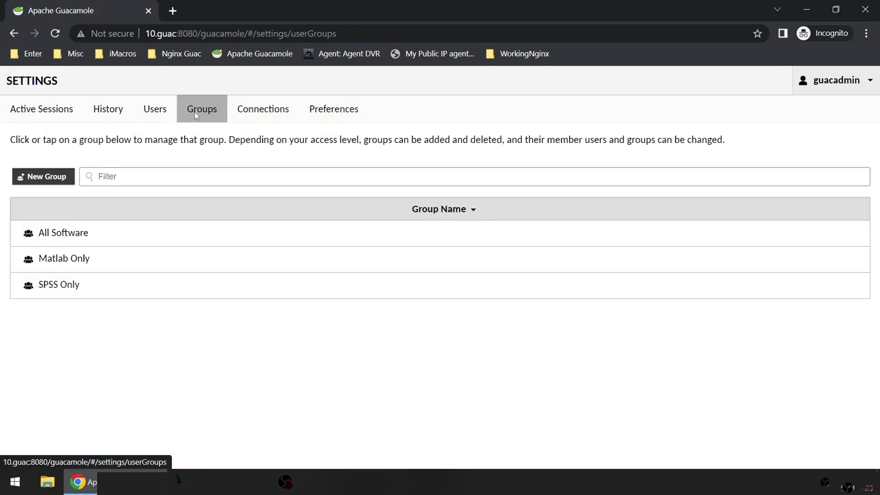
left_click(153, 112)
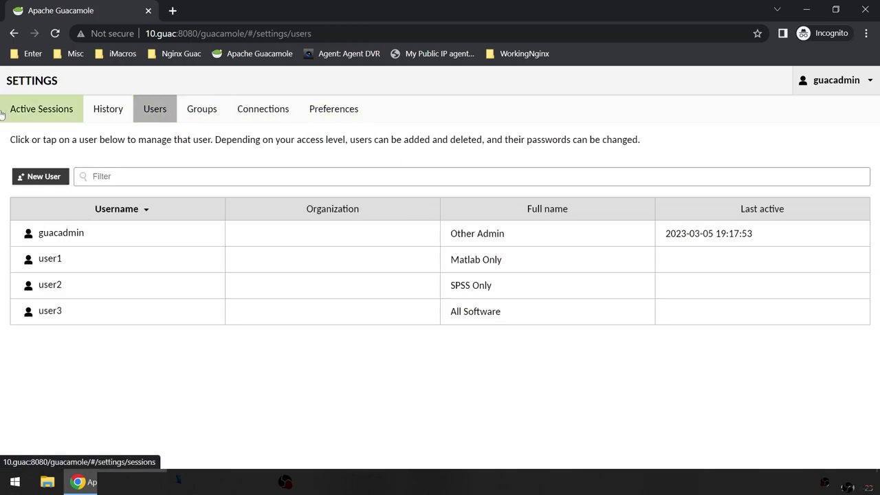
left_click(30, 107)
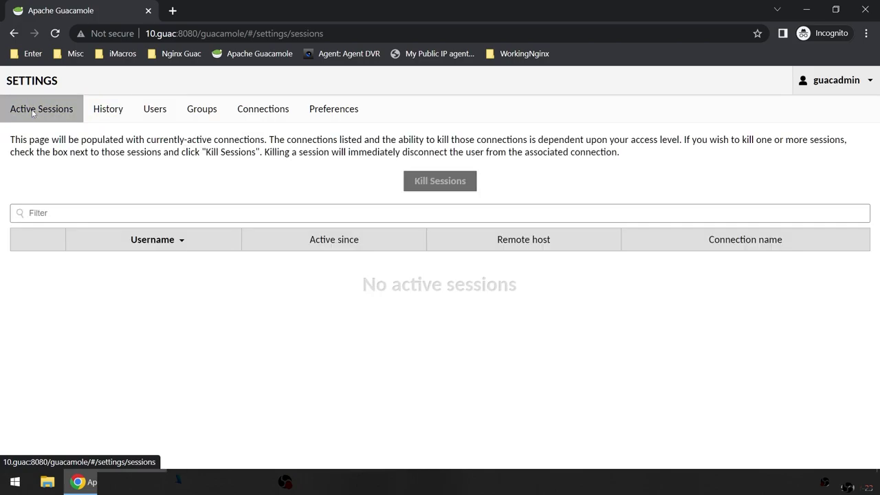
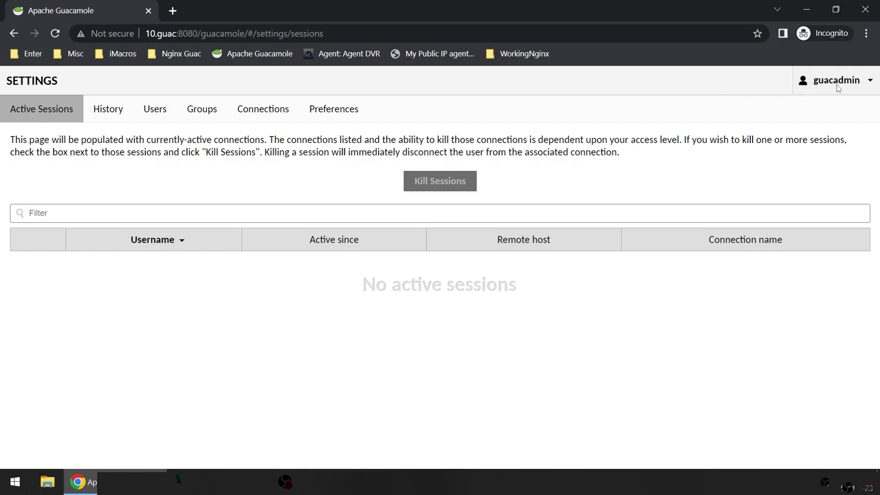
Step: Browse the Users, Groups and Connections lists in the admin settings
left_click(152, 109)
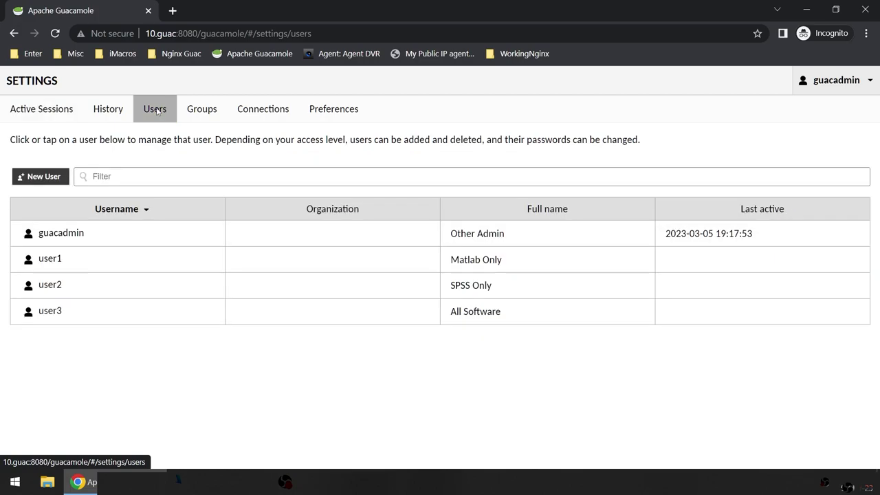
left_click(204, 118)
left_click(237, 118)
left_click(163, 113)
left_click(205, 116)
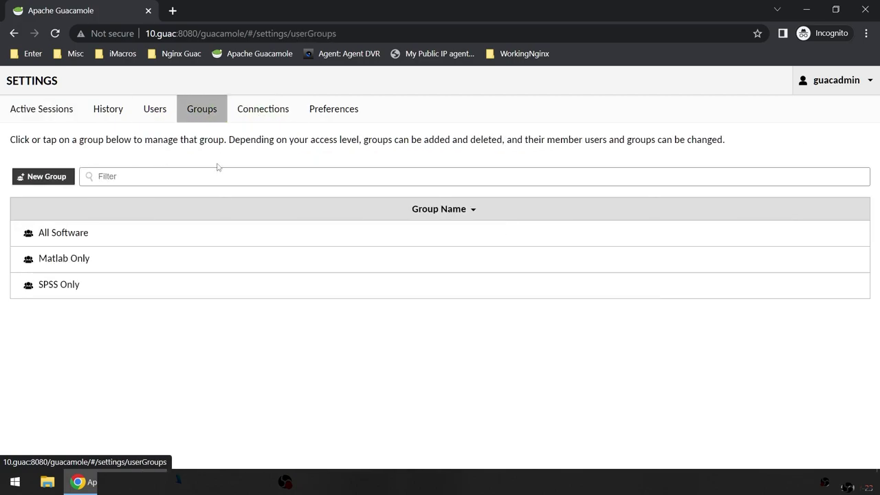
left_click(262, 113)
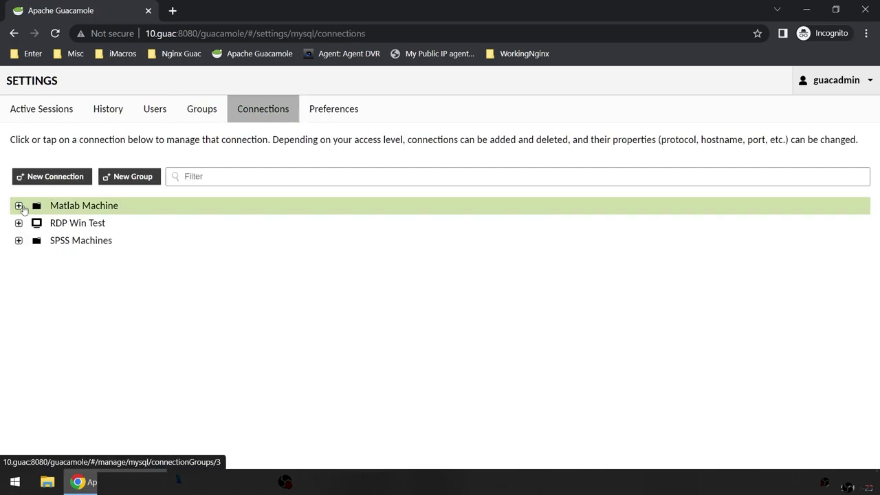
Step: Expand Matlab Machine and Win10 to reveal the ReadOnly sharing profile
left_click(18, 207)
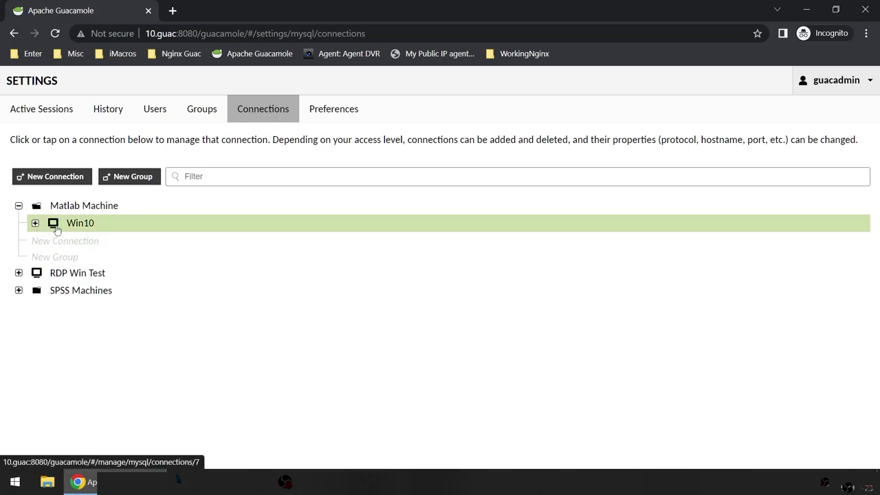
left_click(35, 223)
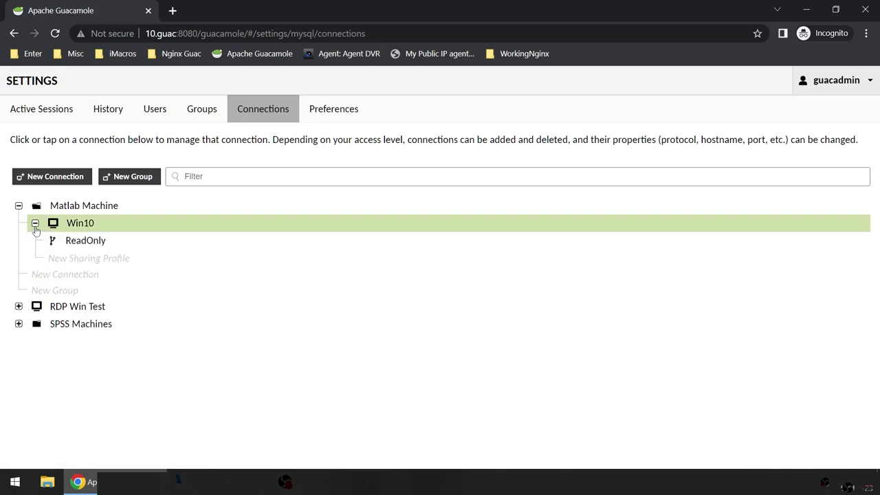
left_click(35, 224)
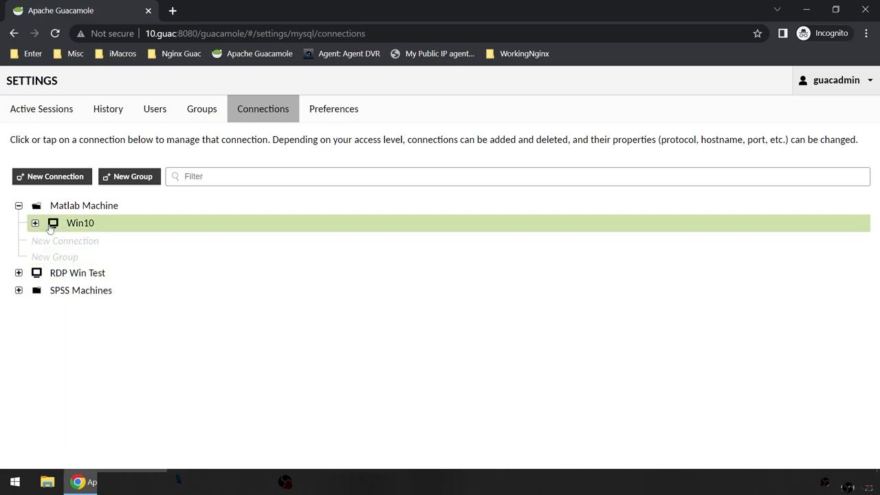
left_click(36, 223)
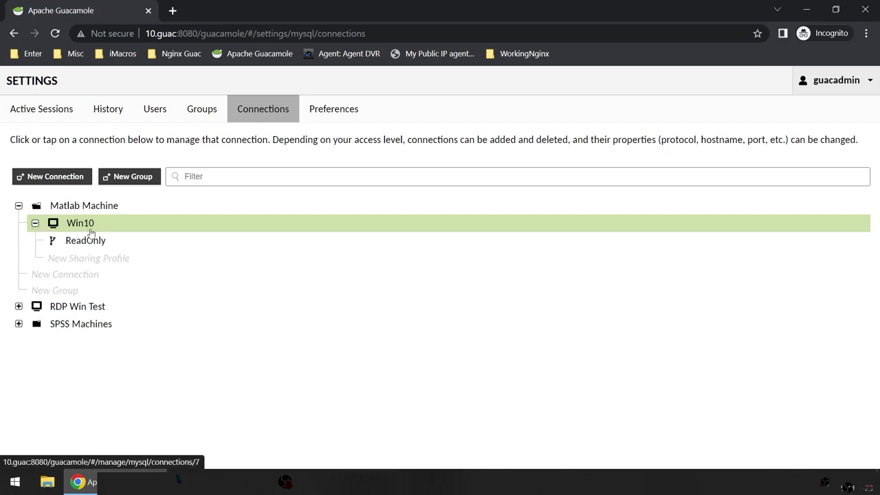
Step: Open the Win11 connection under SPSS Machines and clone it
left_click(19, 324)
left_click(77, 341)
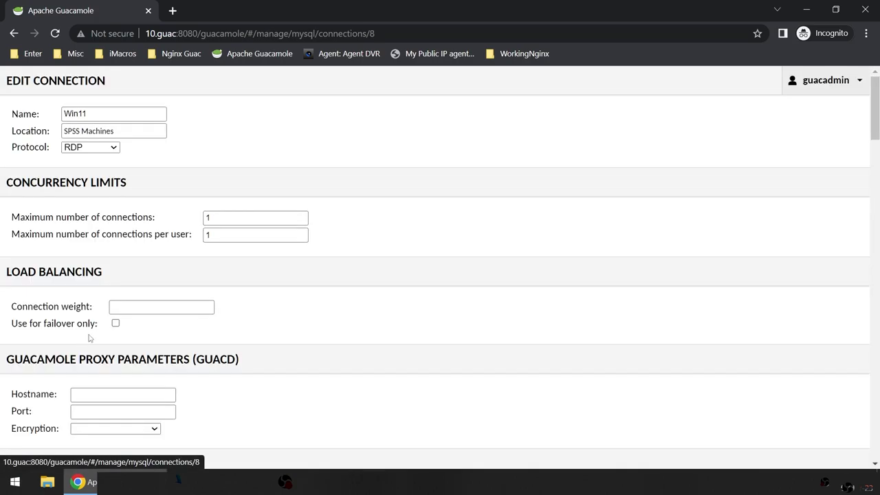
scroll(278, 347, "down", 12)
scroll(376, 366, "down", 15)
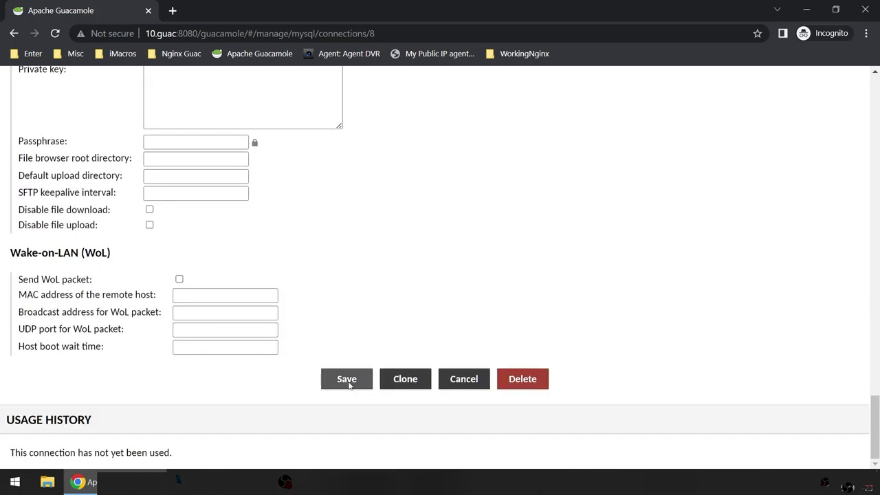
left_click(413, 382)
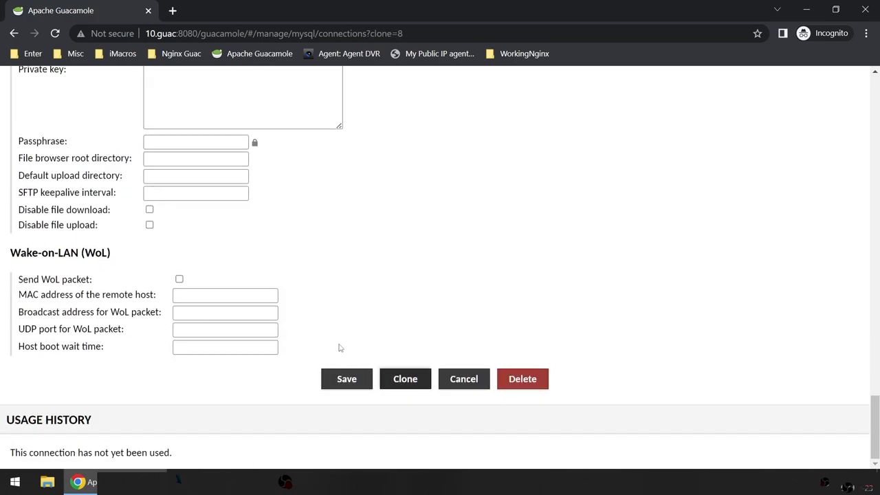
Step: Rename the cloned connection to 'Win11 Dummy Machine'
scroll(339, 347, "up", 20)
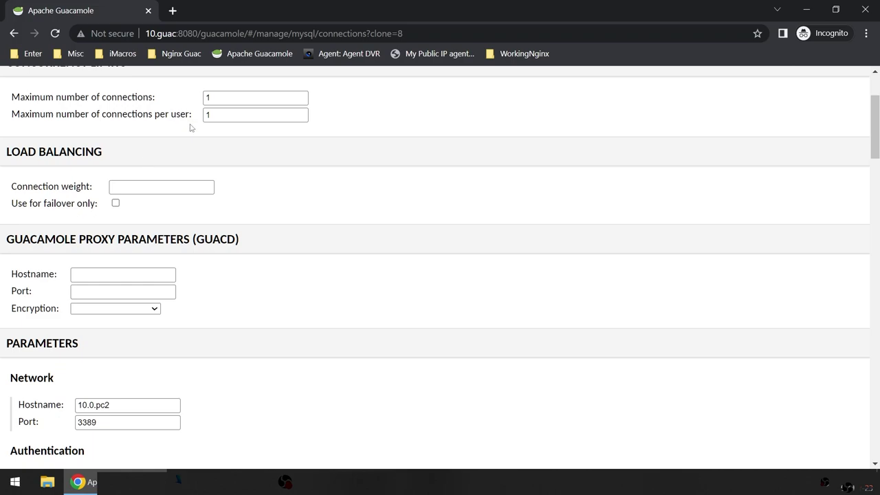
scroll(191, 128, "up", 2)
left_click(134, 114)
type("Dummy Machine")
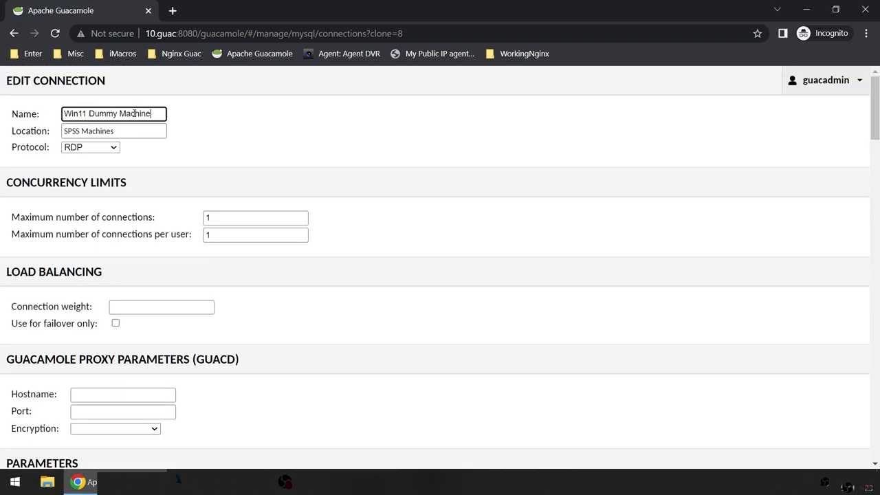
Step: Set the clone's hostname to 10.0.pc1 and save the connection
scroll(290, 282, "down", 4)
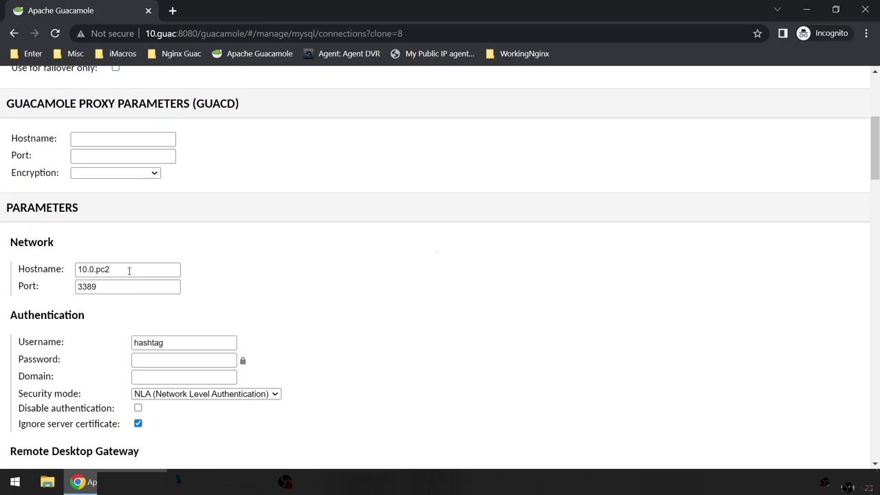
left_click(129, 271)
key("BackSpace")
type("1")
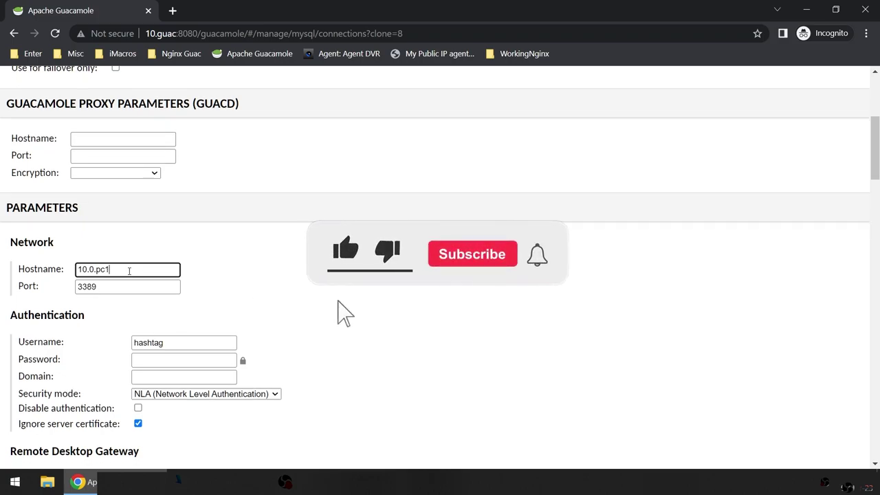
scroll(397, 297, "up", 4)
scroll(397, 296, "down", 12)
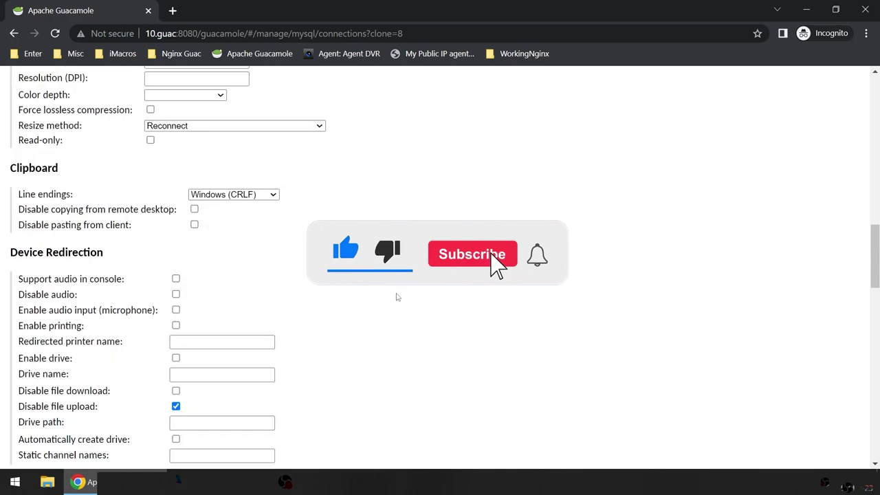
scroll(396, 296, "down", 15)
left_click(404, 379)
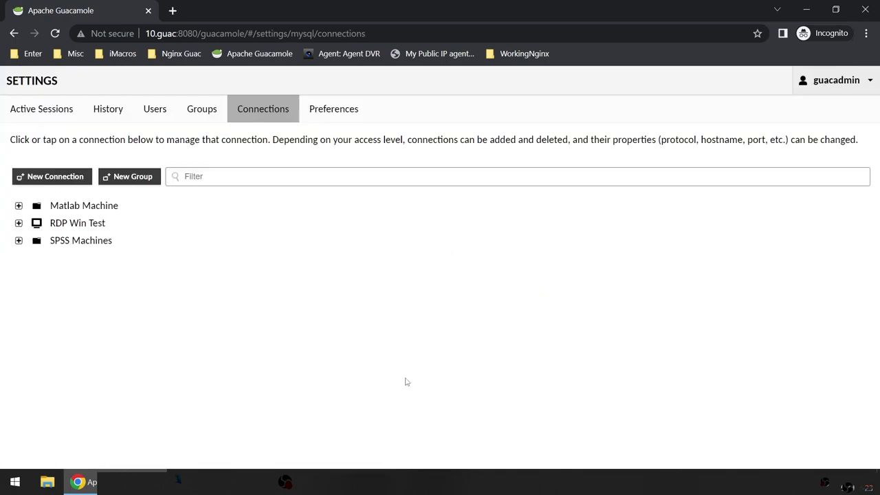
Step: Confirm Win11 Dummy Machine is listed under SPSS Machines in the connections tree
left_click(18, 240)
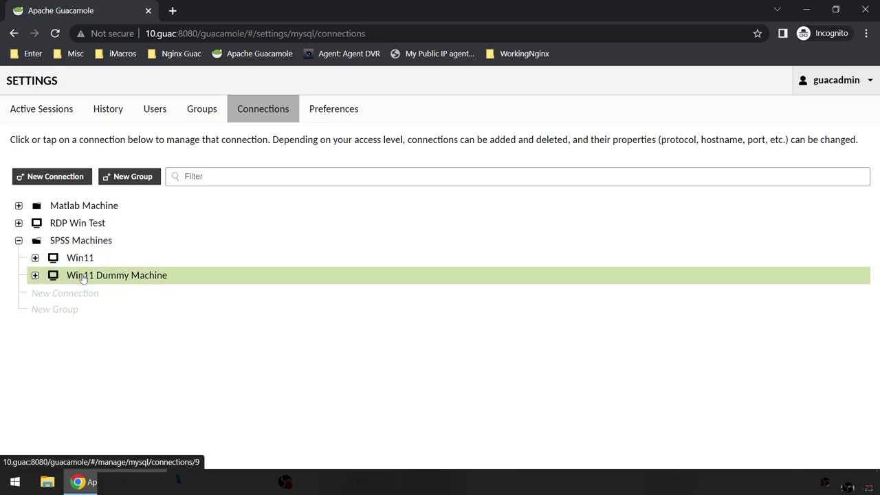
left_click(114, 208)
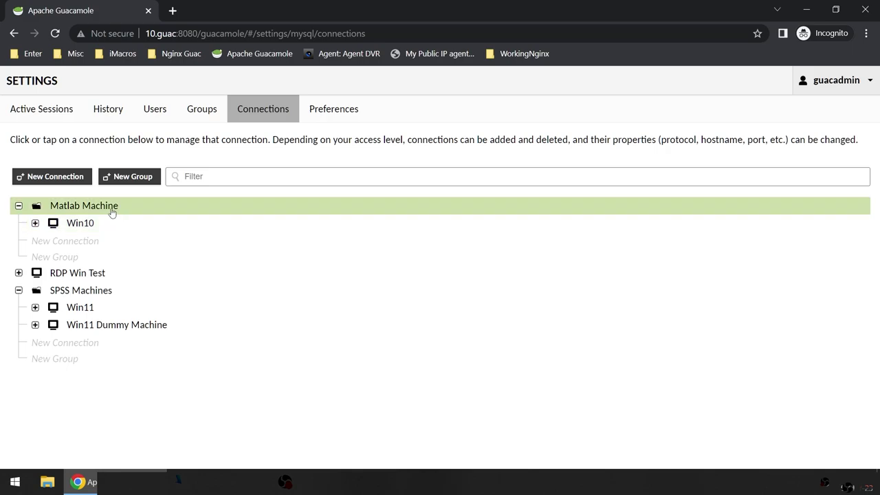
left_click(18, 290)
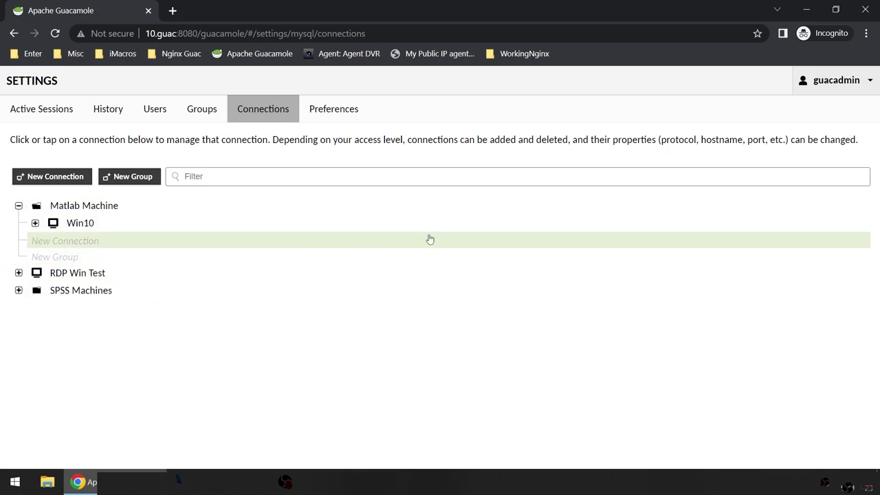
Step: Log out of the guacadmin account and bring back the login form
left_click(831, 92)
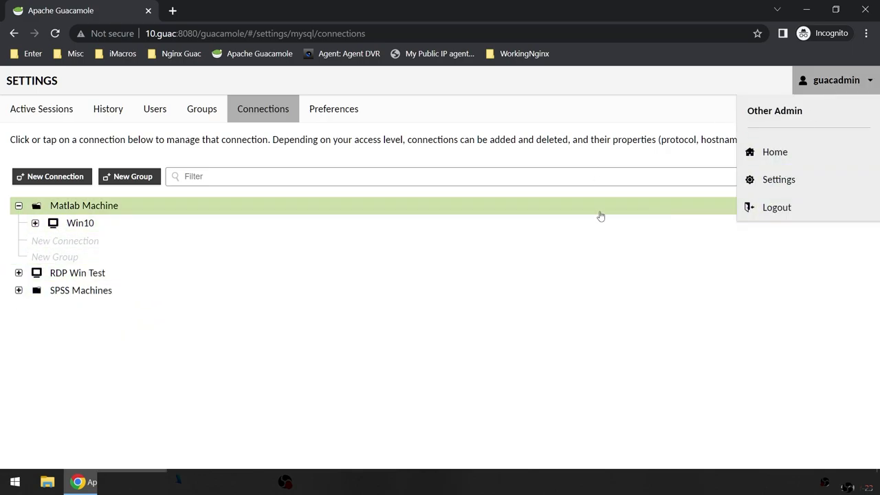
left_click(777, 209)
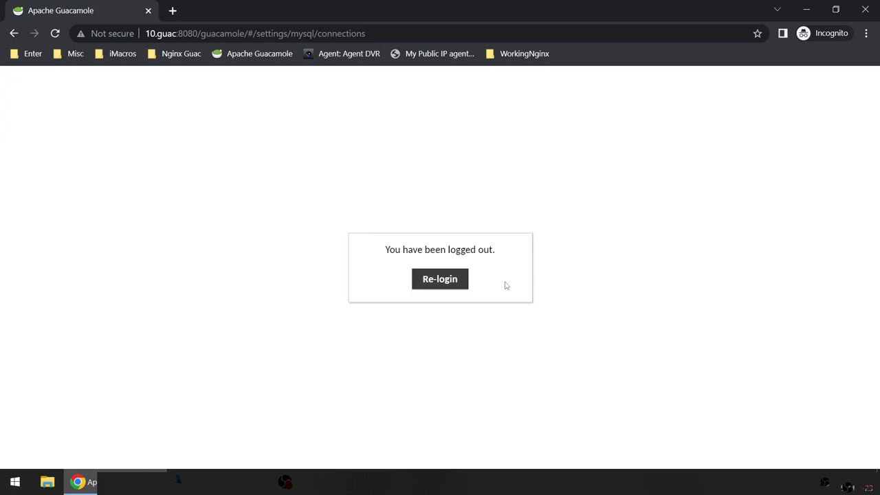
left_click(451, 285)
Step: Log in to Guacamole as user1 with the account password
type("user1")
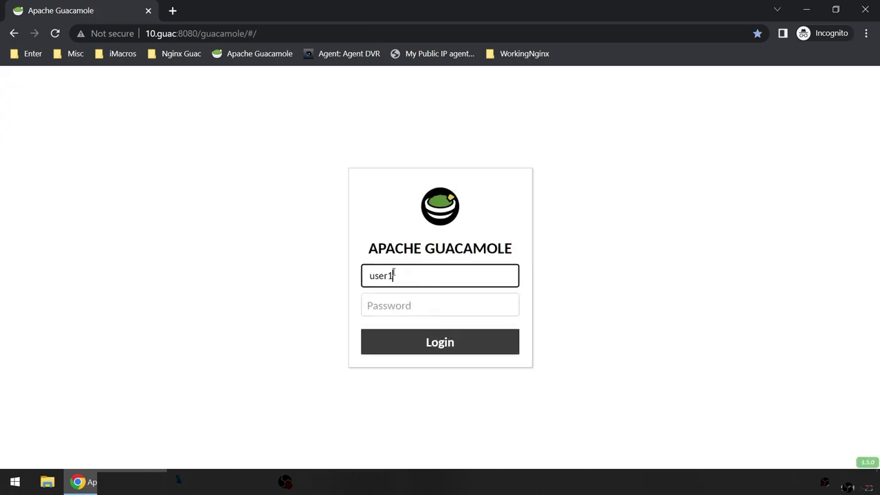
key("Tab")
type("•••••")
key("Return")
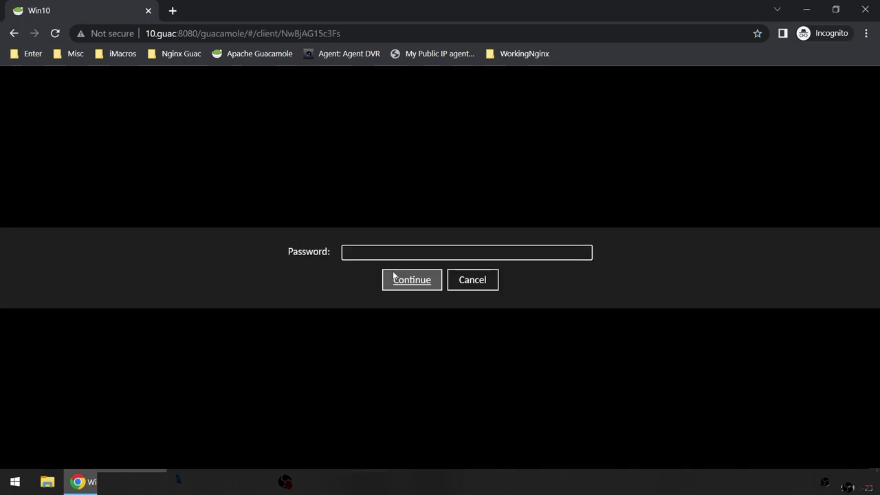
Step: Enter the Win10 connection password to open the remote desktop
left_click(390, 258)
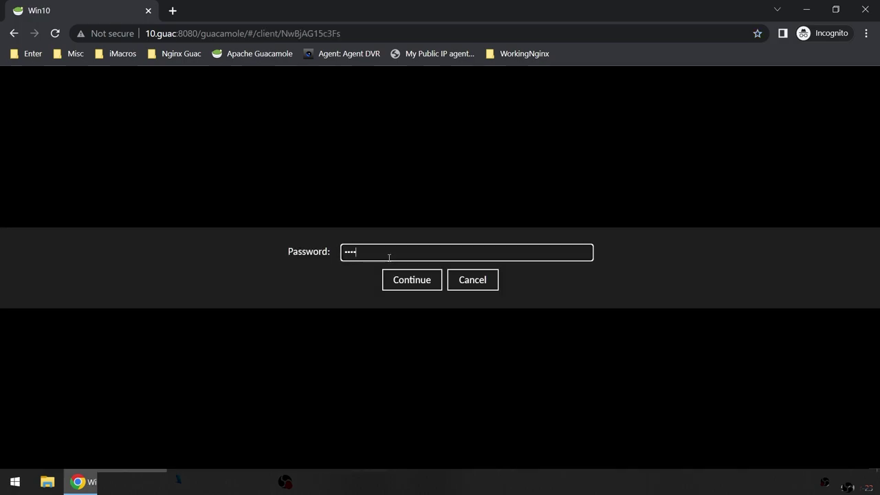
type("••••••••")
key("Return")
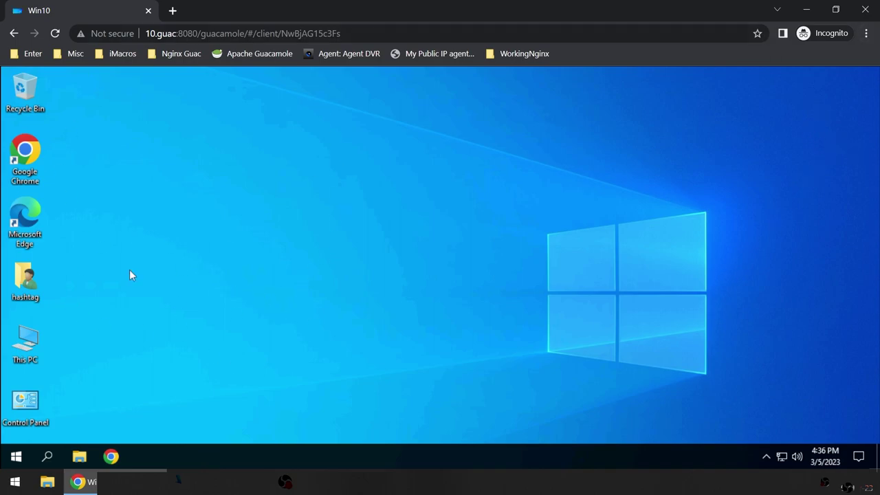
Step: Switch Chrome to full screen while viewing the Win10 desktop
left_click(16, 456)
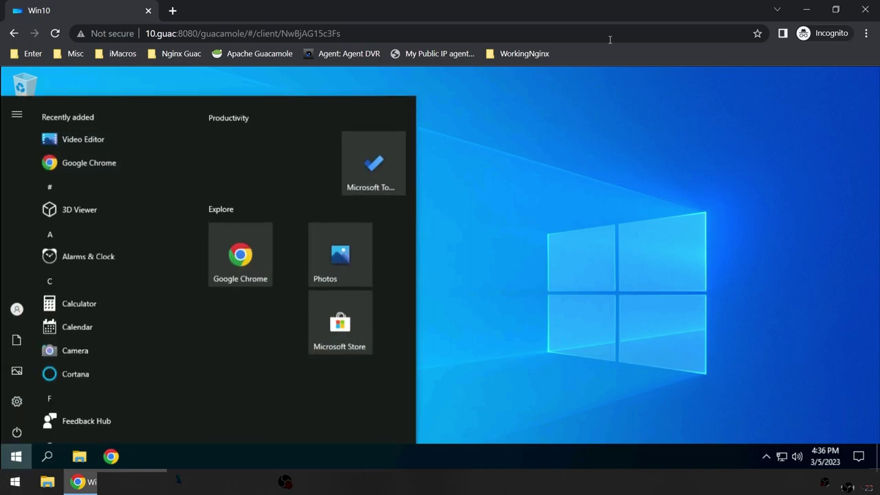
left_click(390, 213)
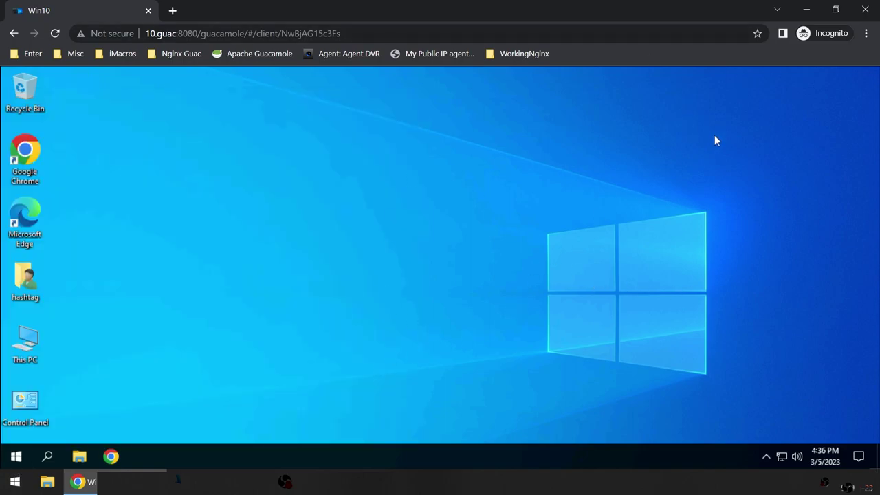
left_click(866, 34)
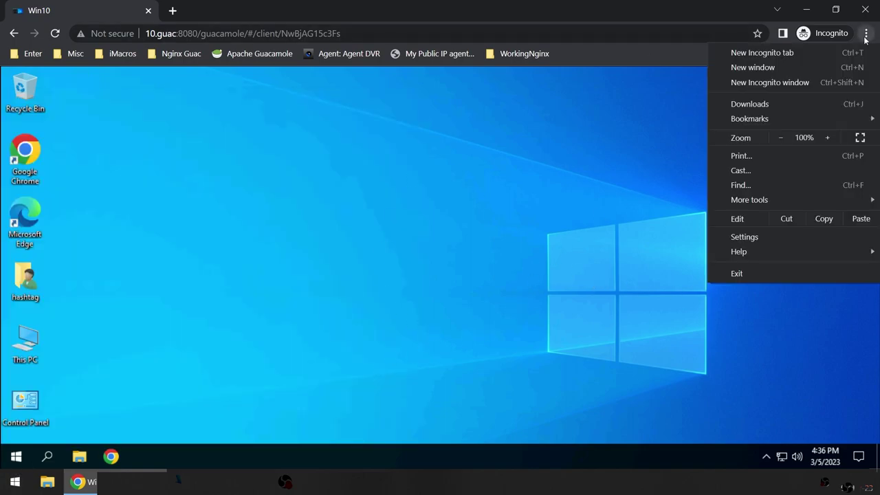
left_click(860, 139)
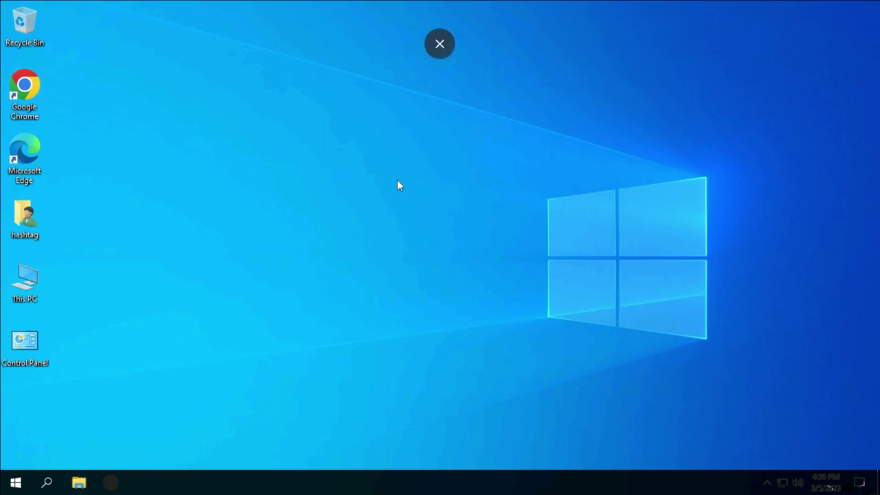
Step: Exit full screen and open the Guacamole side menu with Ctrl+Alt+Shift
left_click(15, 483)
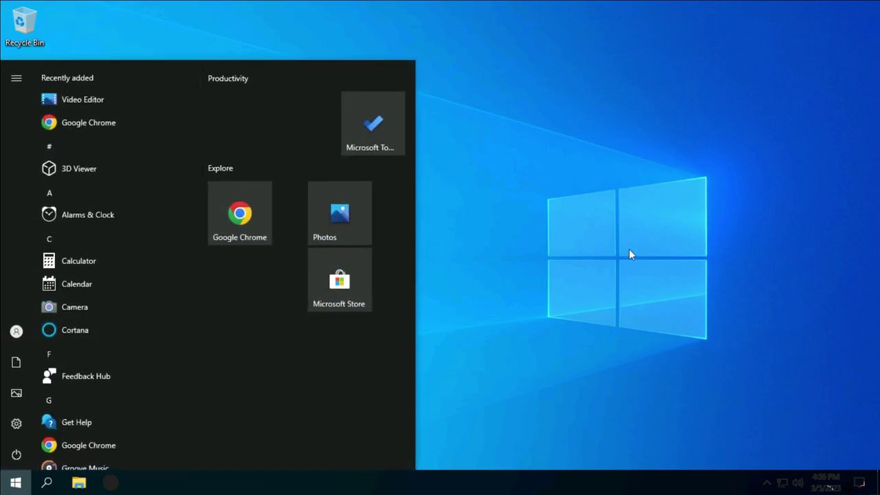
left_click(629, 249)
left_click(433, 49)
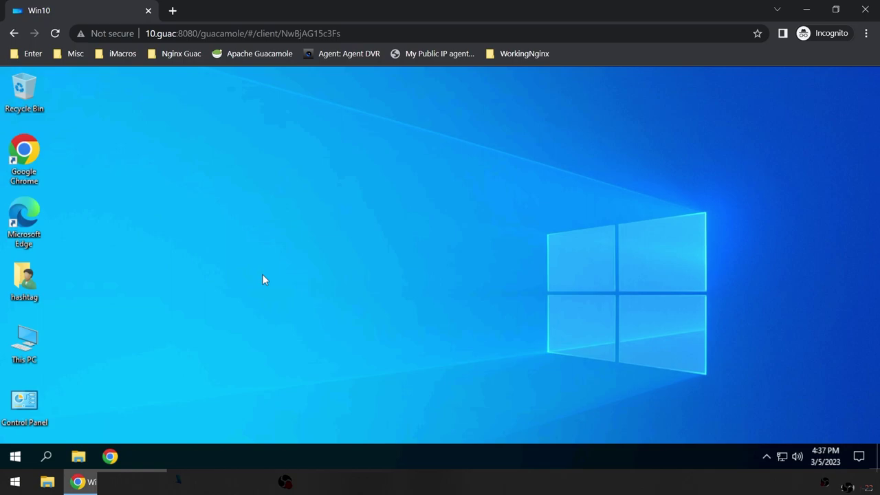
key("ctrl+alt+shift")
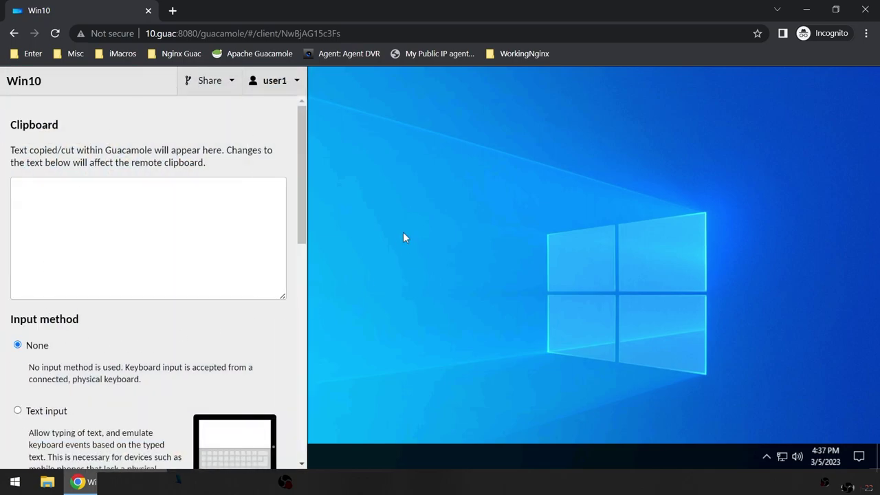
Step: Generate a ReadOnly share link for Win10, copy its address, and reach Edge's launch options
left_click(74, 210)
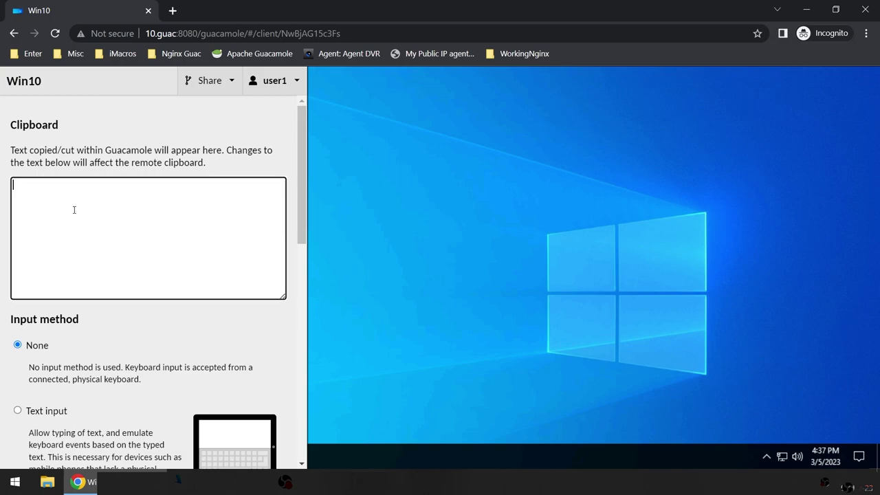
left_click(207, 88)
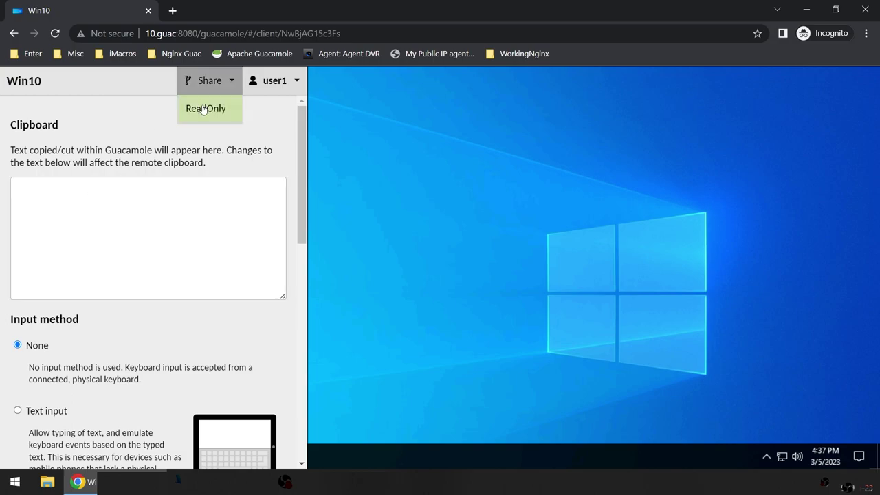
left_click(204, 110)
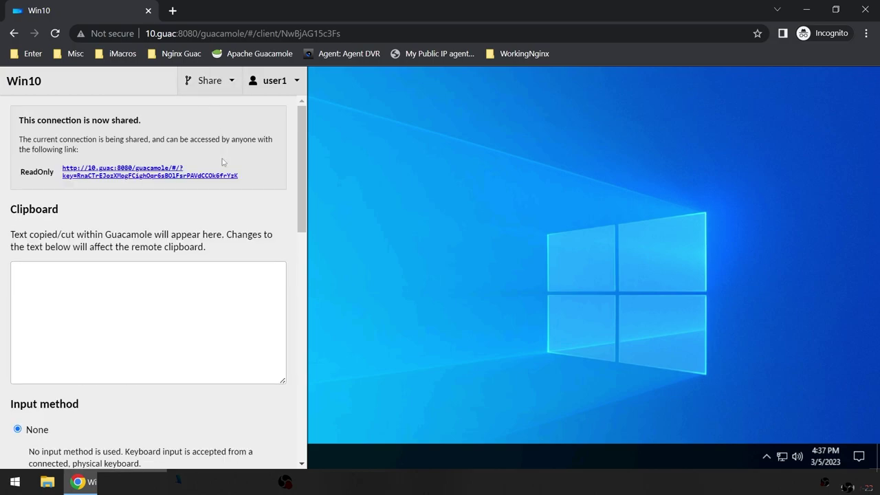
right_click(91, 176)
left_click(135, 250)
left_click(15, 483)
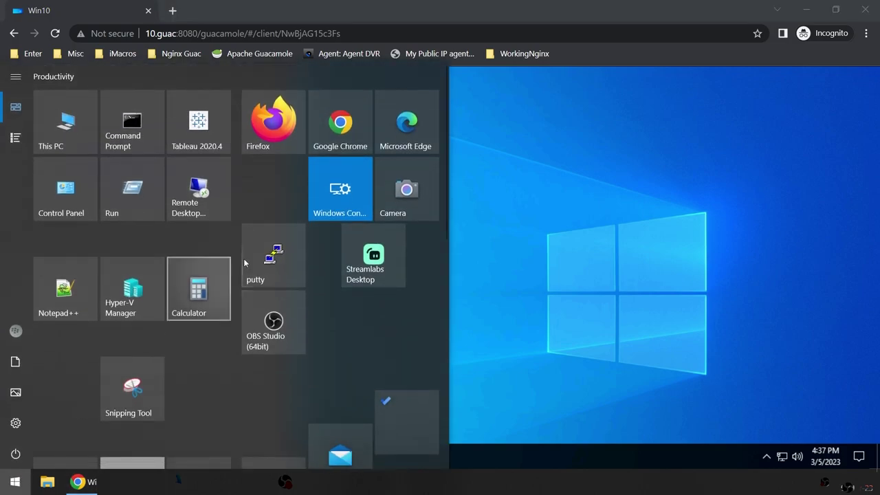
right_click(420, 122)
Step: Open the copied share link in a new Edge InPrivate window
left_click(443, 234)
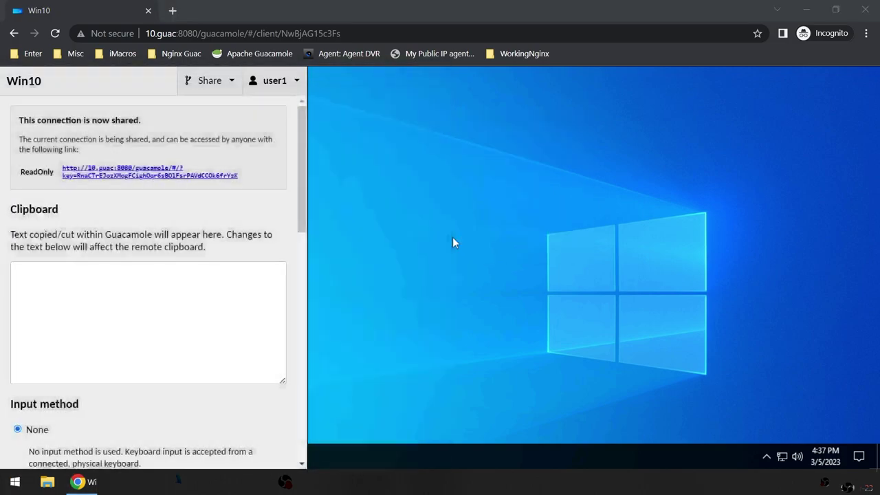
key("ctrl+v")
key("Return")
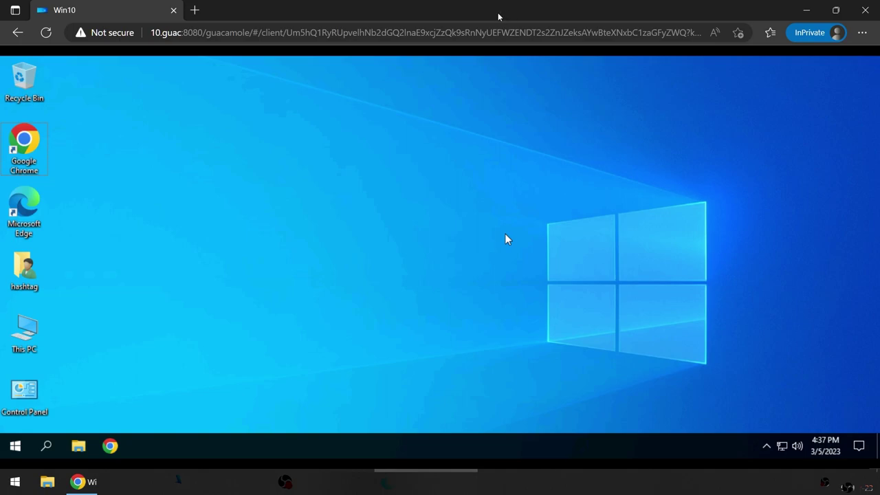
Step: Arrange Edge on the right and Chrome on the left side by side
double_click(502, 18)
left_click_drag(292, 18, 521, 171)
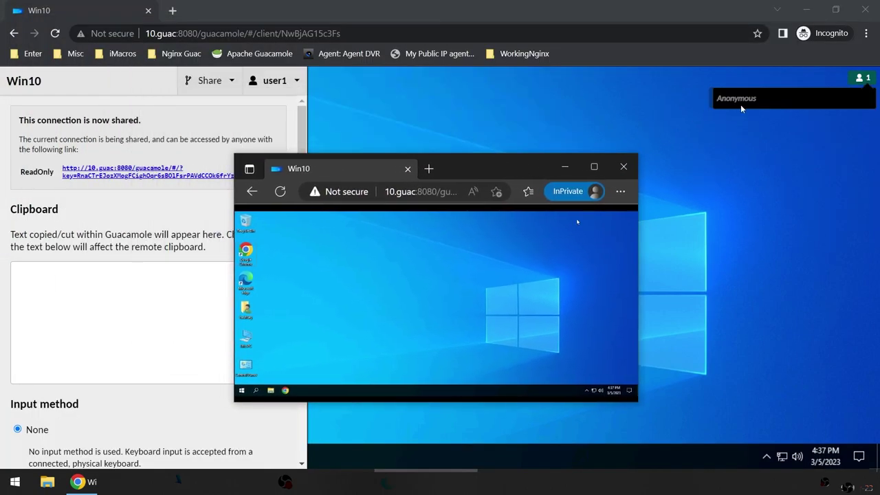
left_click_drag(479, 150, 706, 172)
left_click(629, 7)
double_click(629, 7)
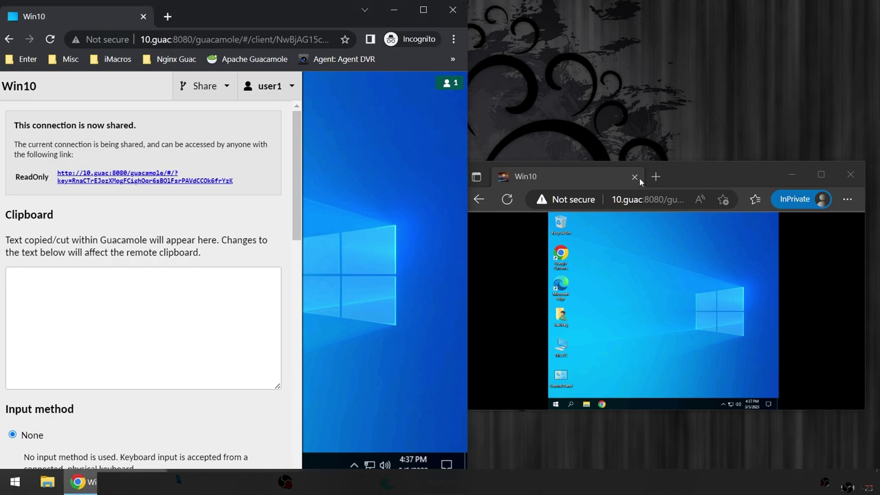
Step: Stretch the Edge viewer to full height and close the Guacamole side menu
left_click_drag(708, 176, 707, 24)
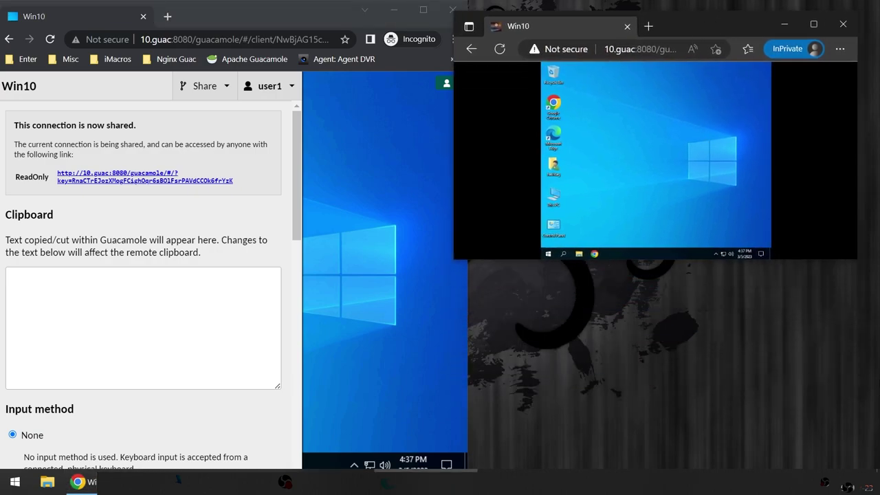
double_click(821, 259)
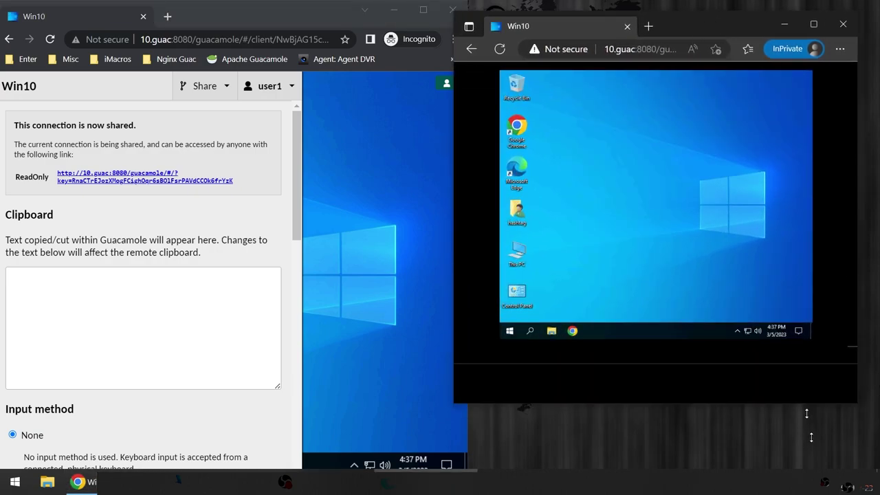
left_click(442, 263)
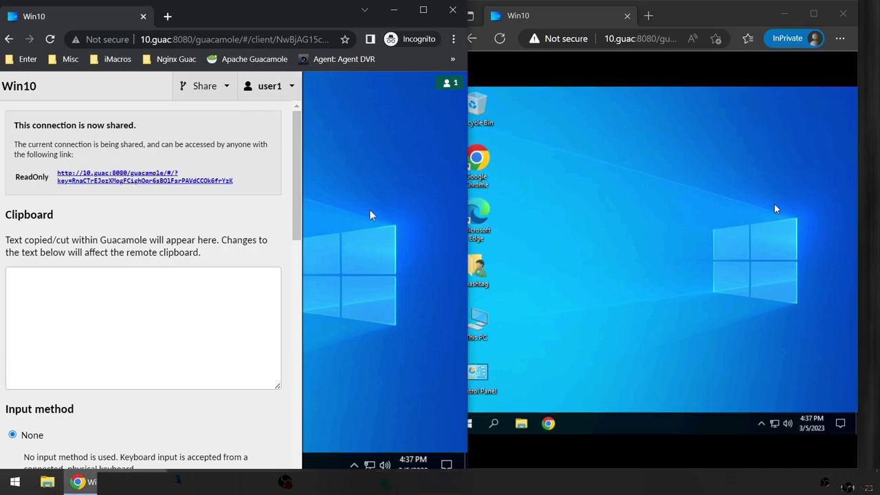
key("ctrl+alt+shift")
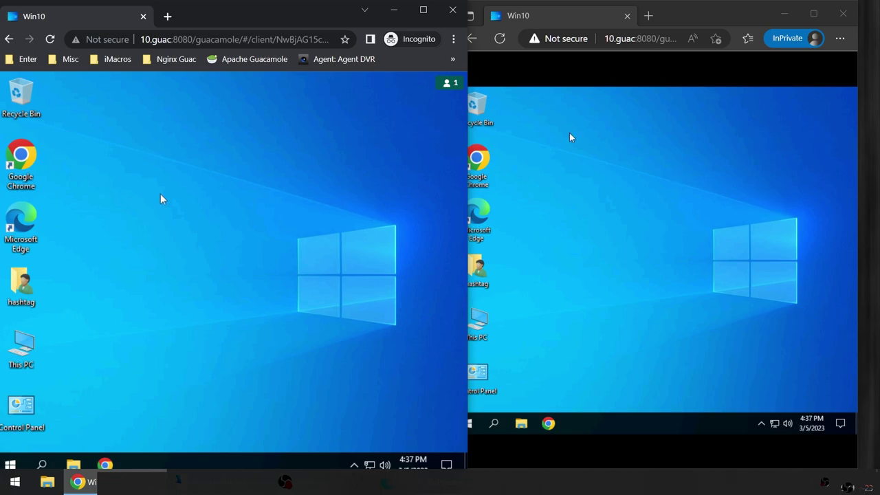
Step: Toggle the remote Start menu to show it mirrored in the Edge viewer
left_click(11, 465)
left_click(10, 465)
left_click(10, 464)
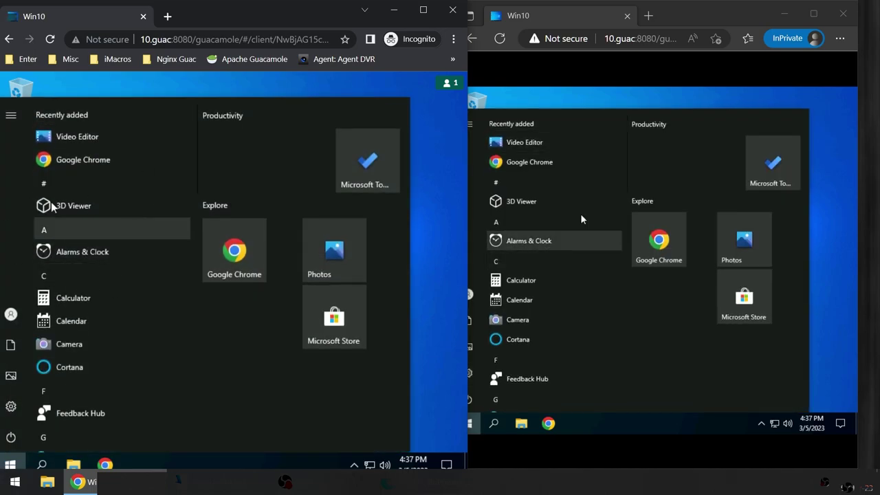
left_click(10, 465)
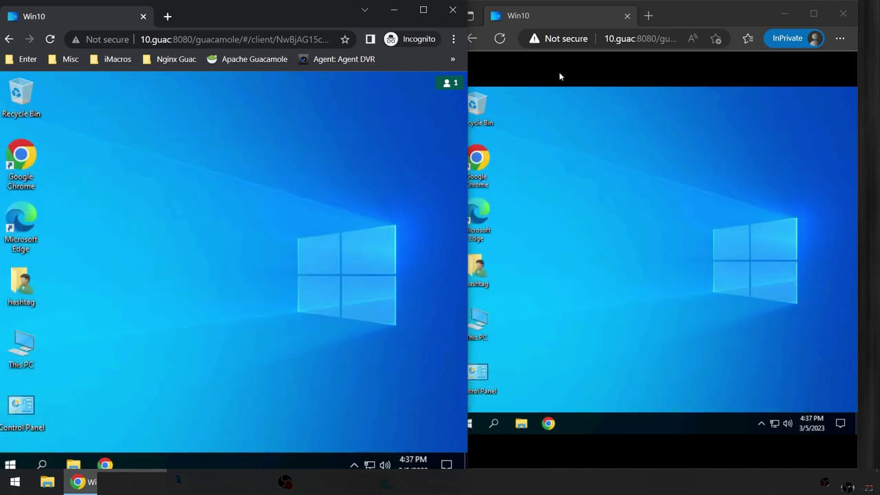
mouse_move(462, 84)
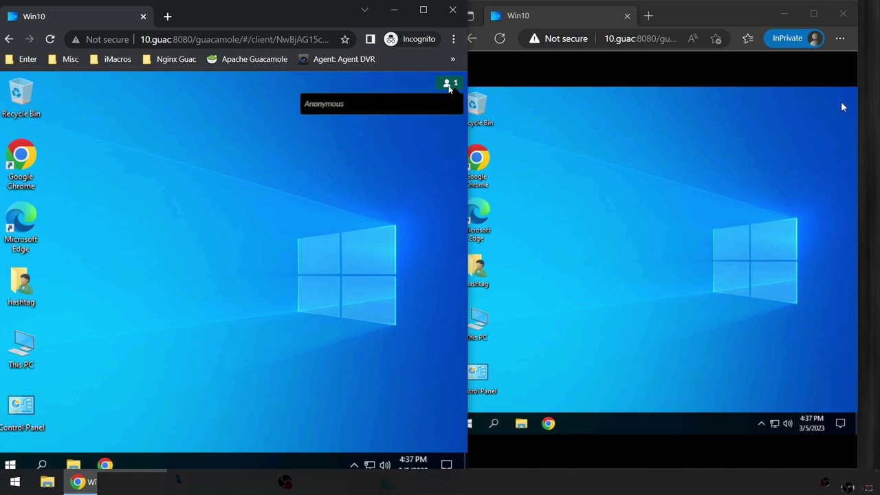
left_click(12, 465)
key("Escape")
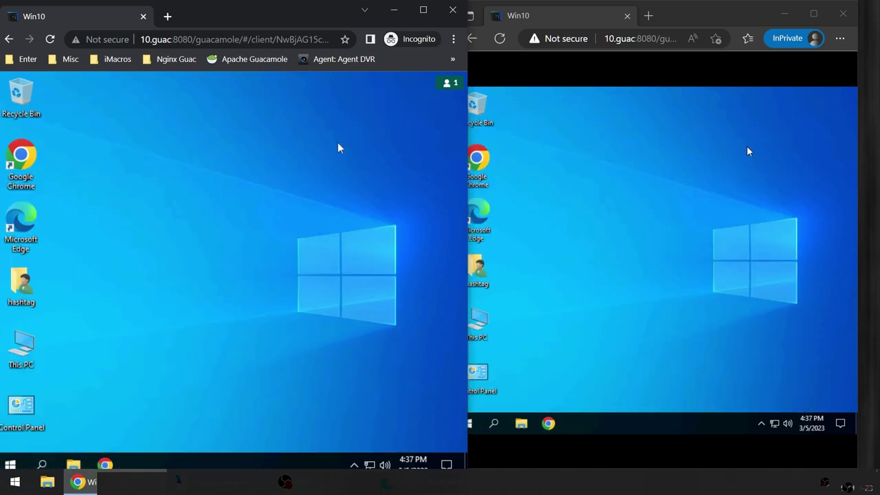
Step: Nudge the Edge window right and show the remote Start menu's power options
left_click(663, 294)
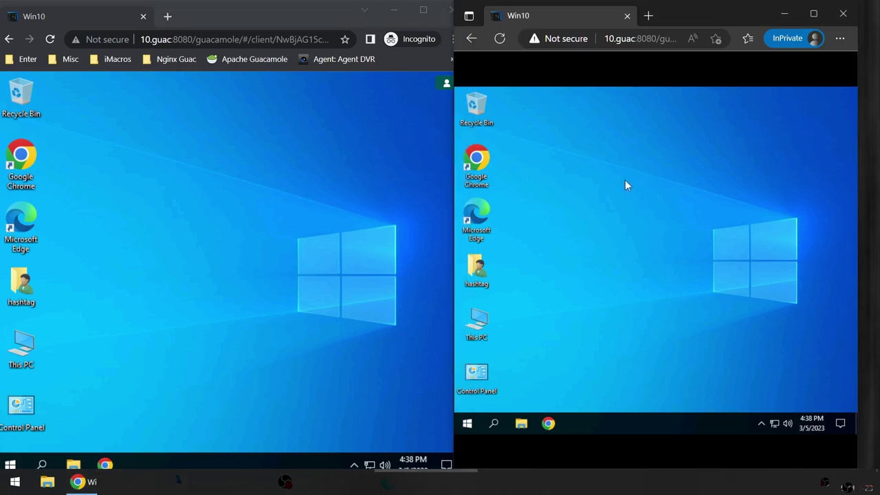
left_click(406, 190)
left_click_drag(655, 12, 677, 12)
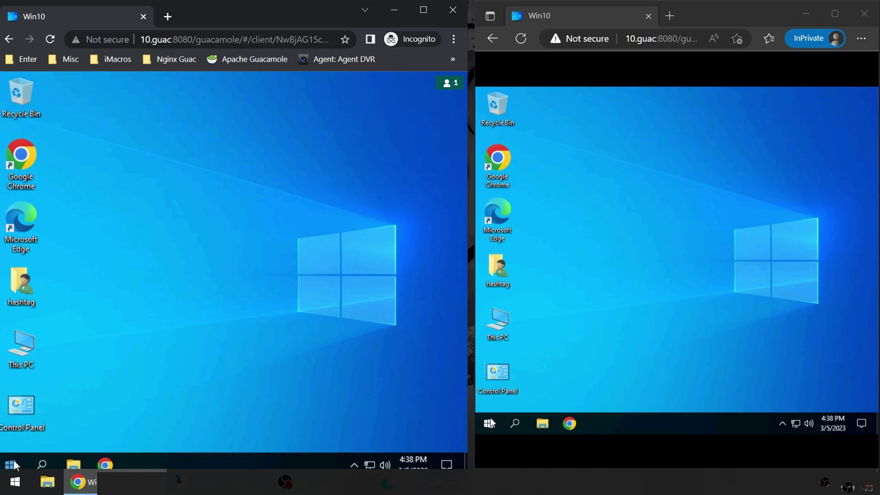
left_click(10, 465)
left_click(12, 438)
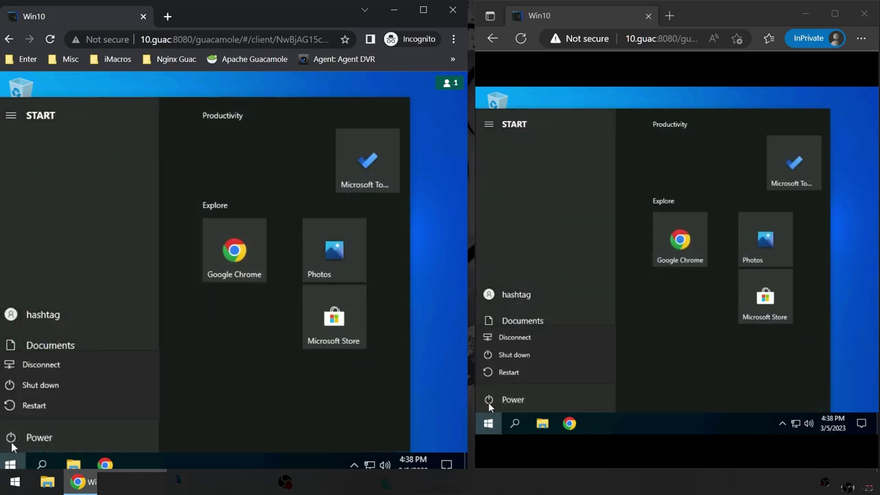
Step: Sign out of remote Windows, then log out of Guacamole back to the login form
left_click(11, 313)
left_click(31, 283)
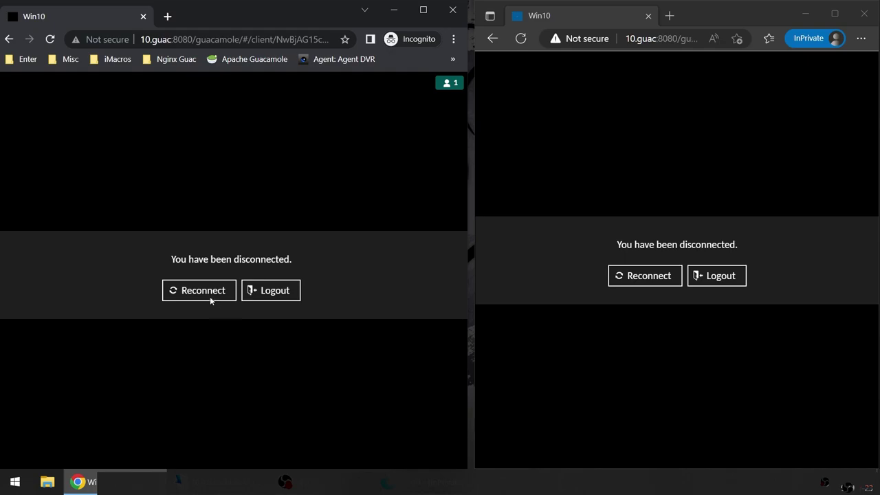
left_click(287, 297)
left_click(245, 284)
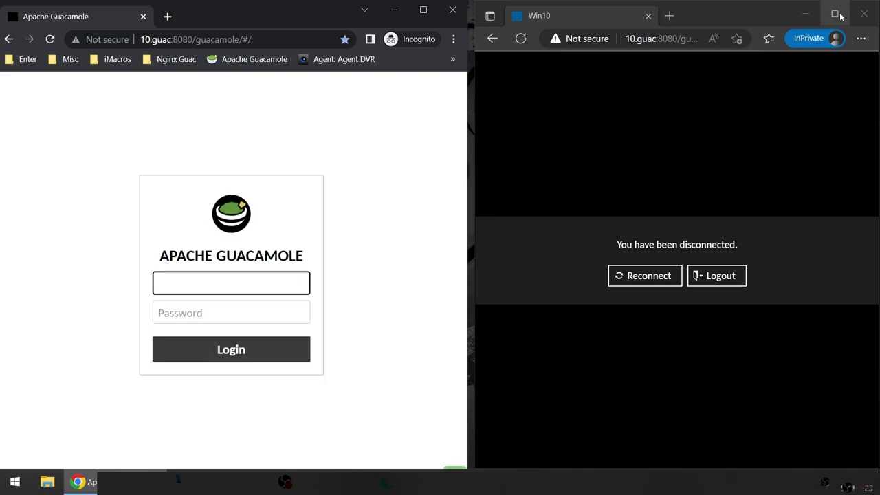
Step: Close the Edge viewer, maximize Chrome and log in with the user's credentials
left_click(866, 13)
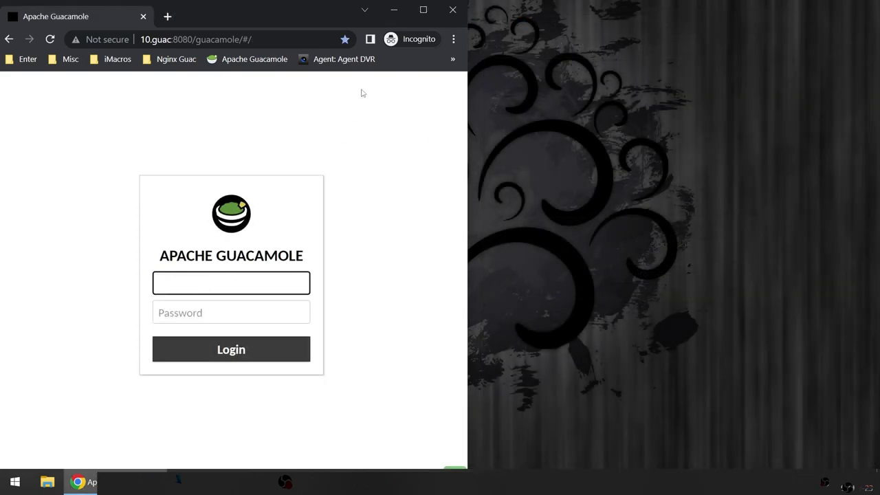
left_click(422, 9)
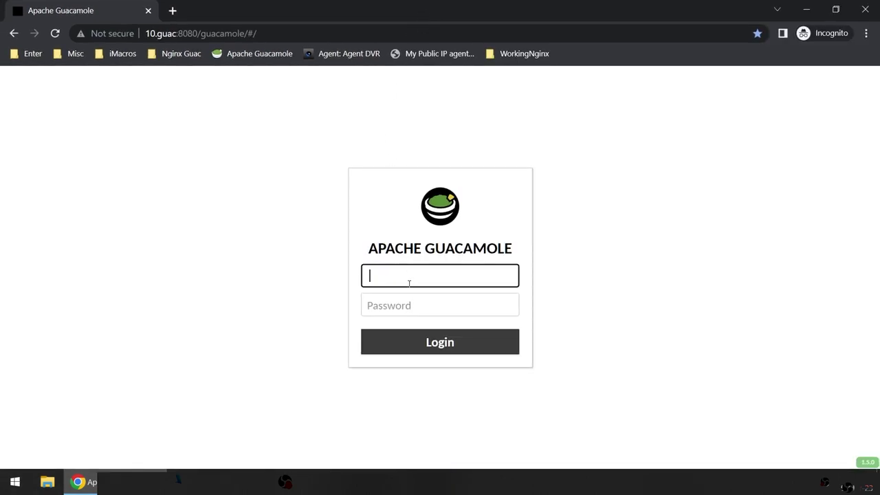
type("user2")
key("Tab")
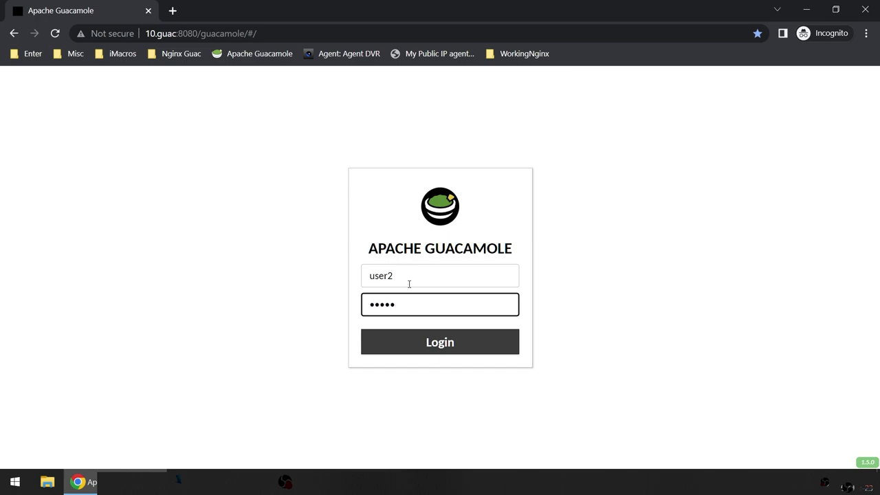
key("Return")
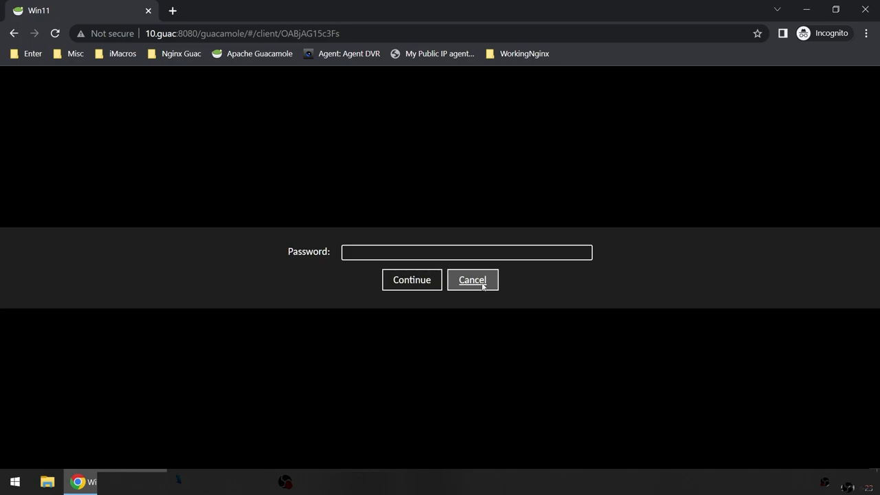
Step: Enter the Win11 connection password and open the Guacamole session menu
left_click(432, 253)
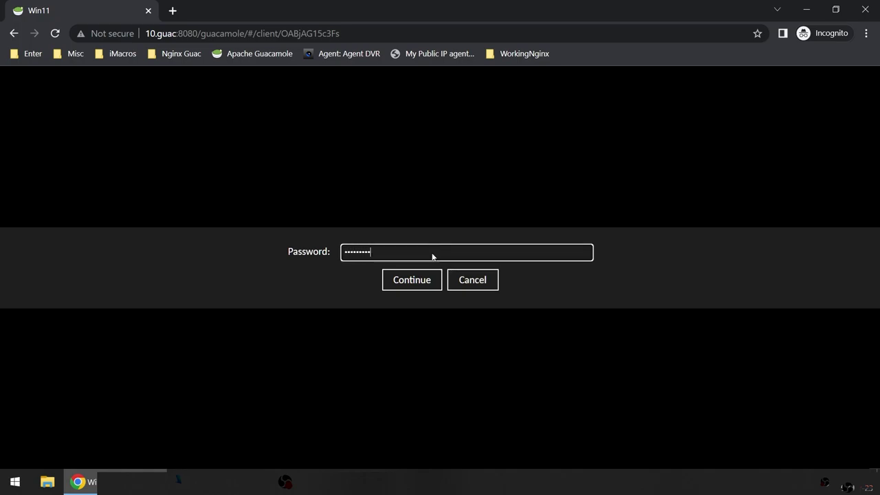
key("Return")
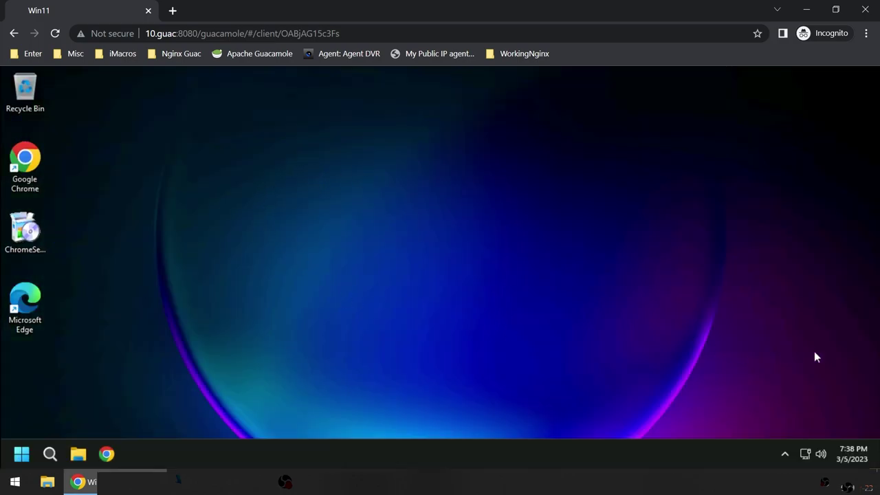
left_click(785, 452)
left_click(17, 457)
left_click(17, 457)
key("ctrl+alt+shift")
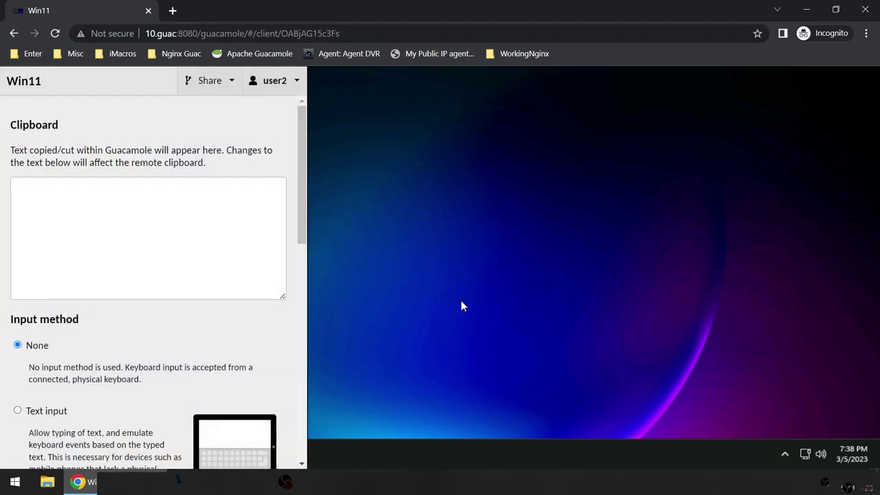
Step: Create an Interactive share link for the Win11 connection and copy its address
left_click(202, 80)
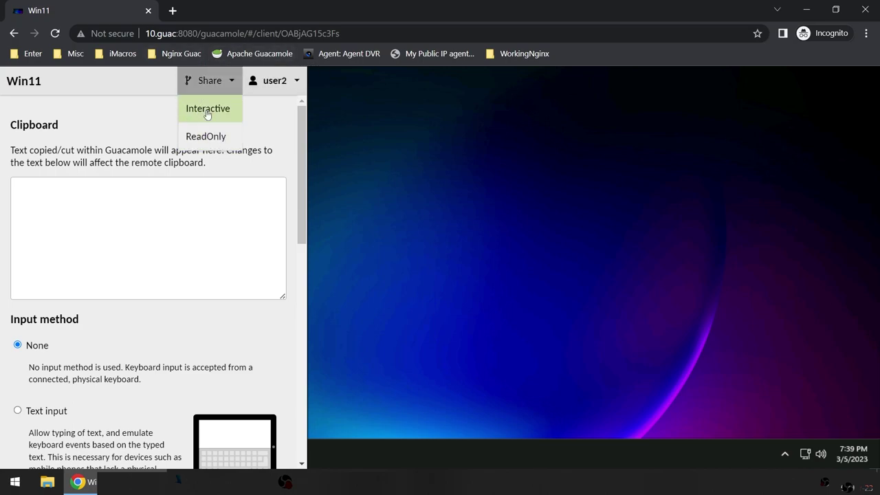
left_click(208, 110)
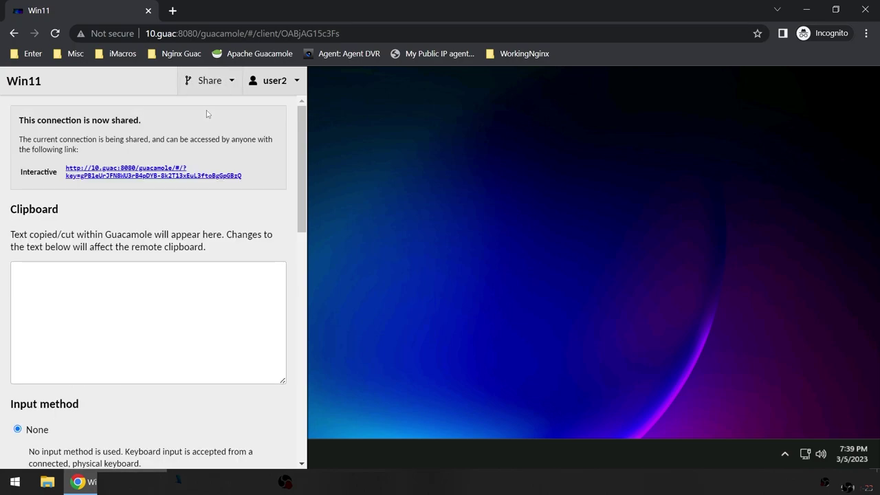
right_click(153, 168)
left_click(158, 250)
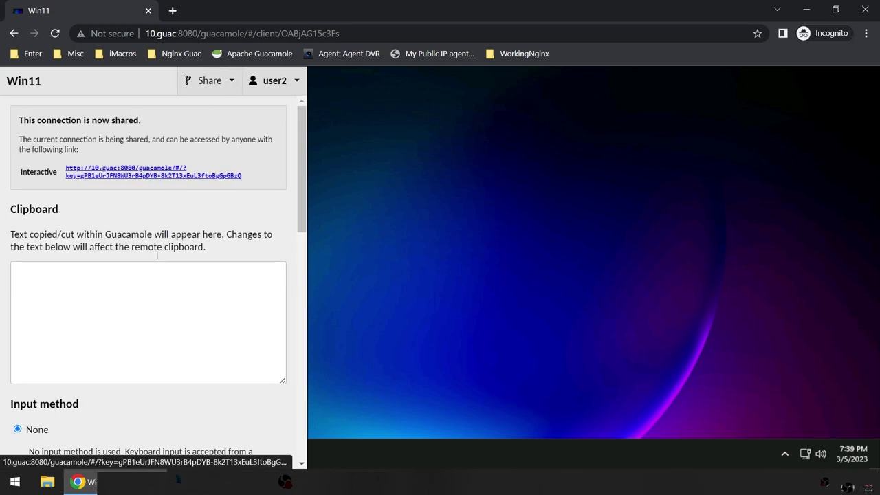
Step: Launch a new Microsoft Edge InPrivate window from the Start menu
key("super")
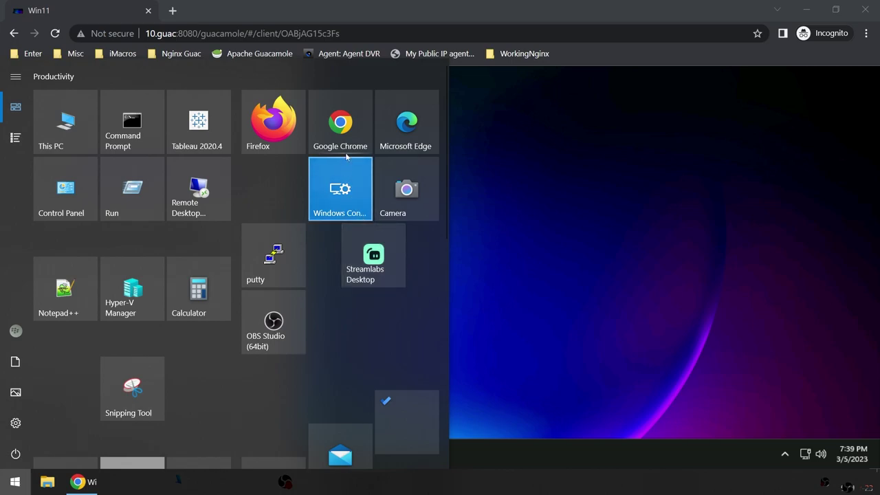
right_click(392, 128)
left_click(474, 238)
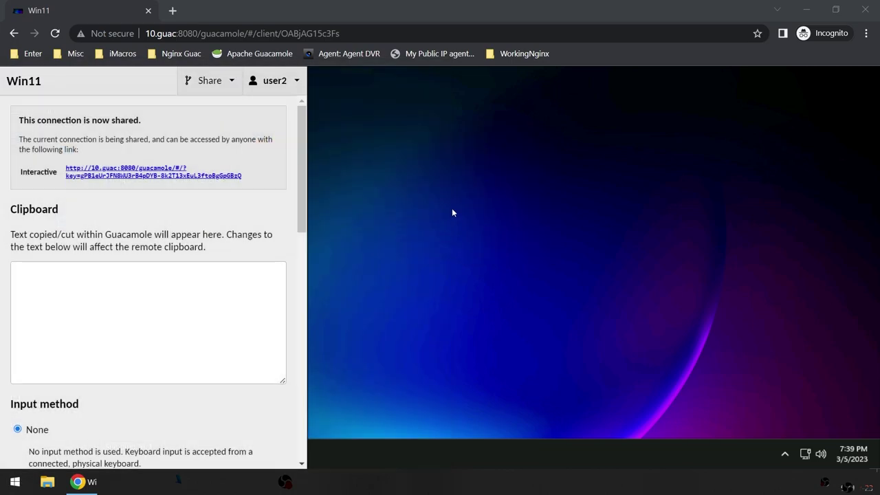
key("ctrl+alt+shift")
Step: Paste the copied share link into the InPrivate Edge window and load it
left_click_drag(479, 14, 661, 207)
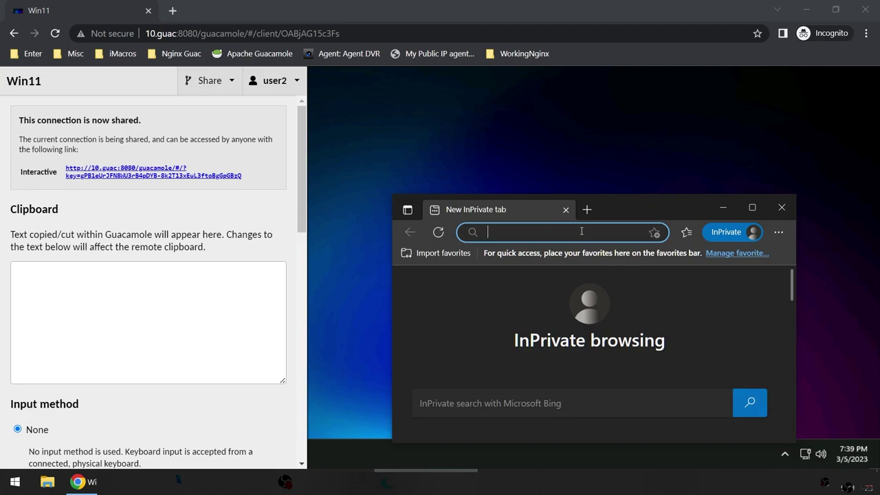
key("ctrl+v")
key("Return")
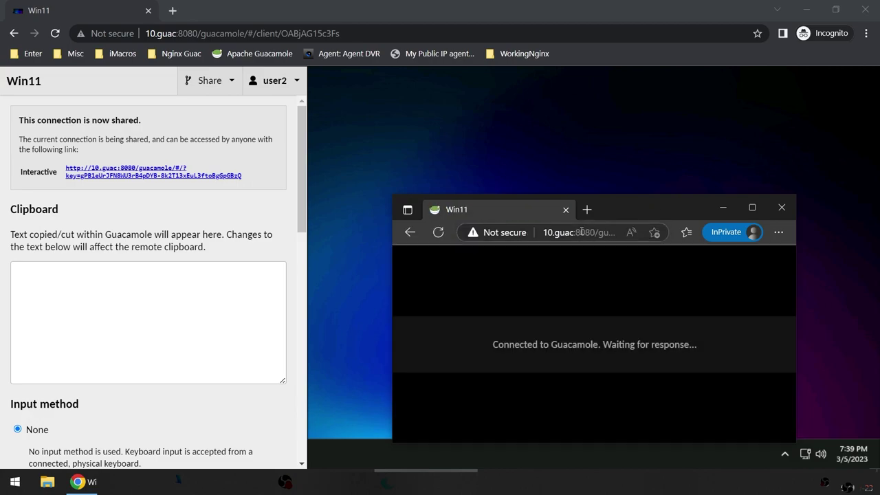
Step: Select the Google Chrome and Microsoft Edge desktop icons, then close the Guacamole menu
mouse_move(862, 78)
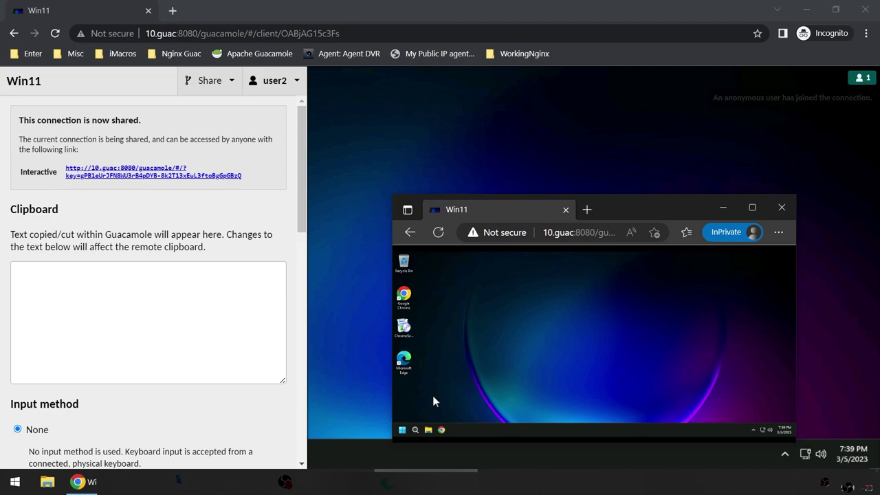
left_click(405, 297)
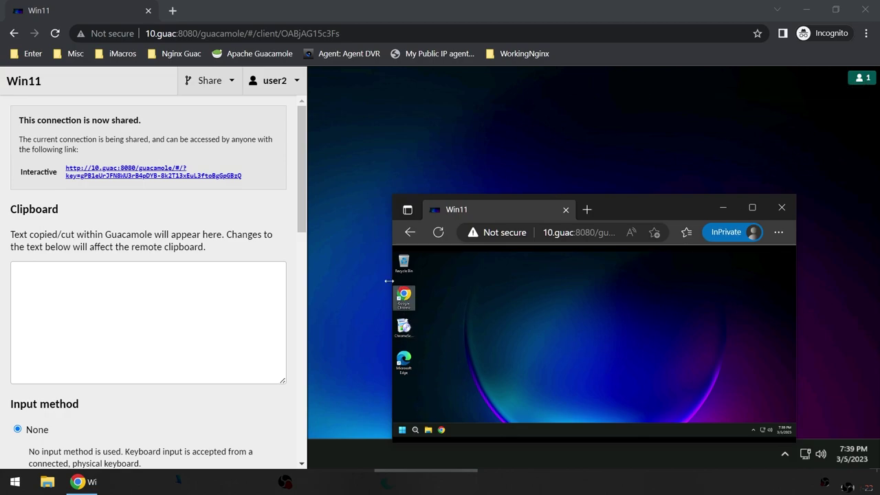
left_click(405, 361)
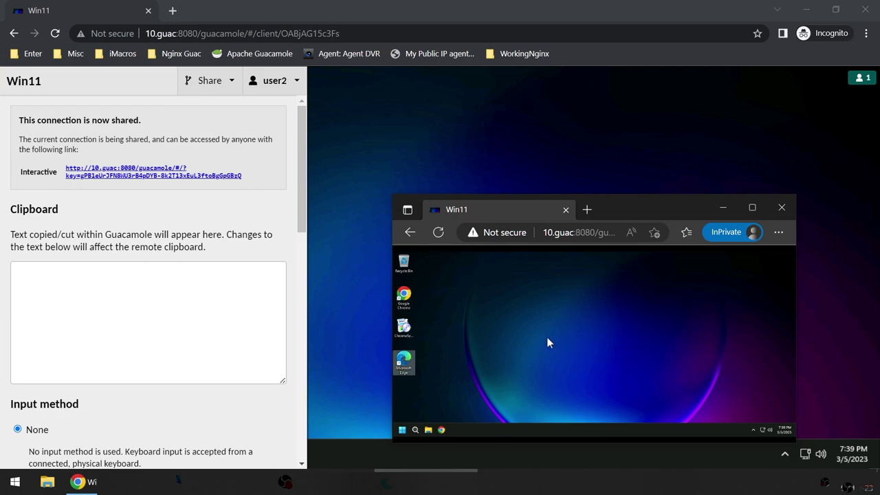
key("ctrl+alt+shift")
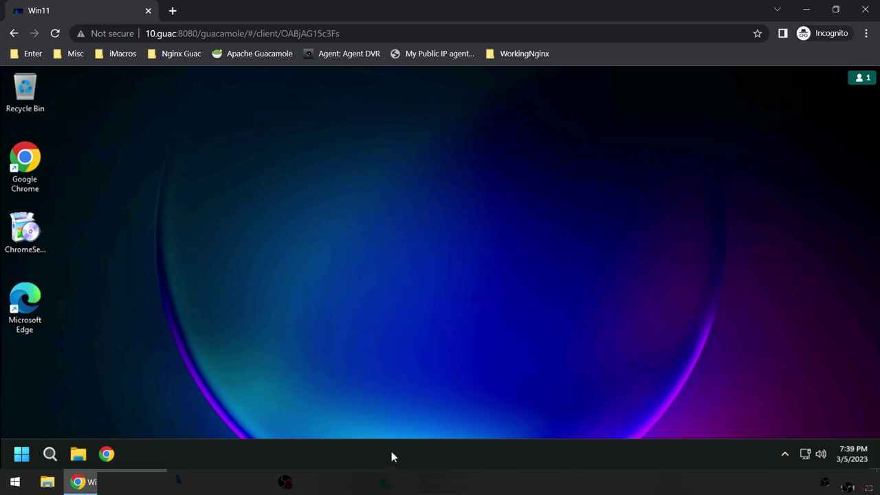
Step: Restore the Edge viewer to a floating window and snap the owner's Chrome to the left half
left_click(412, 481)
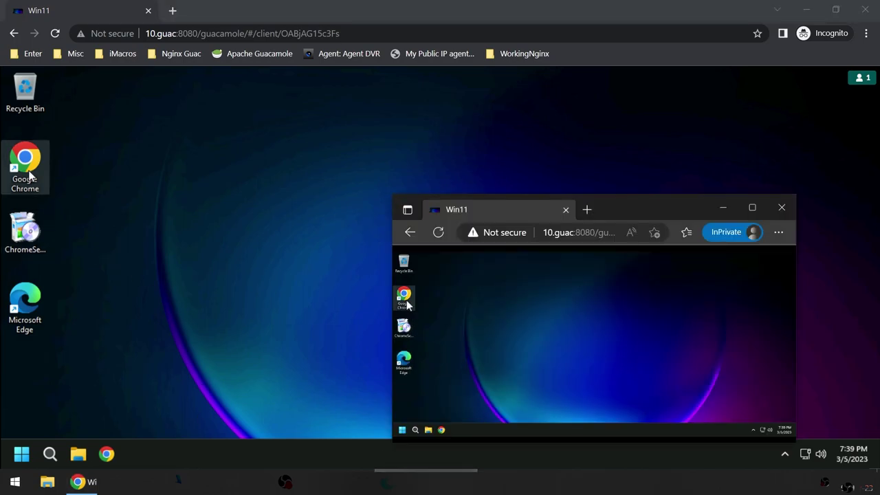
double_click(655, 205)
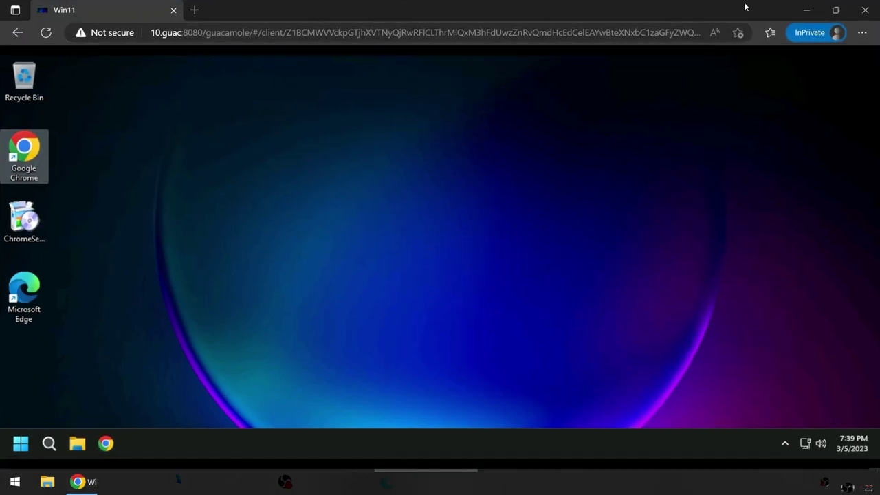
left_click_drag(316, 18, 578, 71)
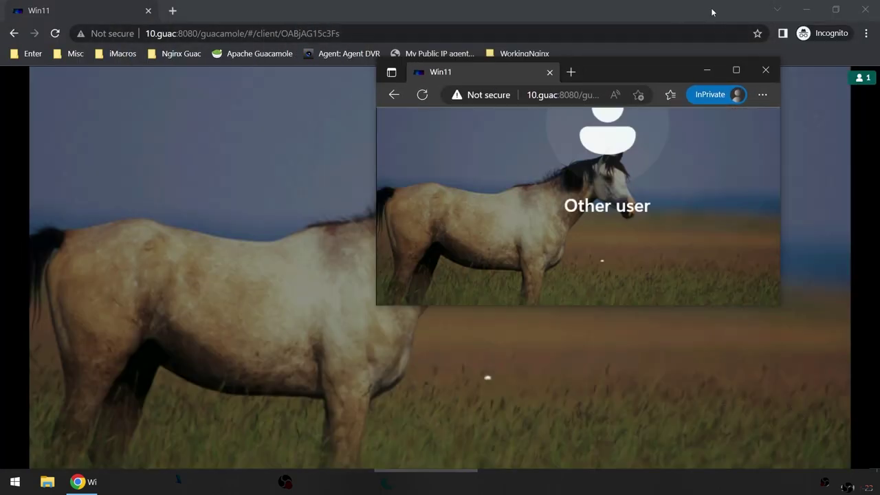
key("super+Left")
left_click_drag(469, 185, 397, 182)
Step: Move and resize the Edge viewer to fill the right half at full height
left_click(627, 252)
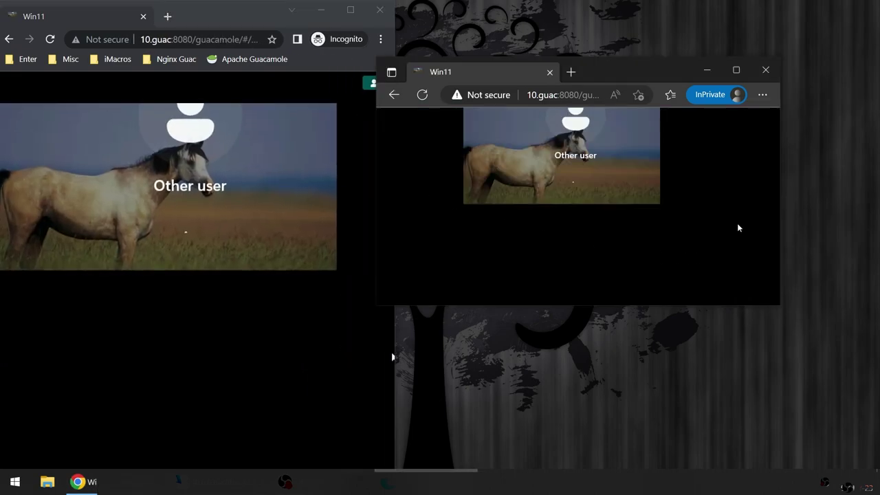
left_click_drag(650, 65, 677, 22)
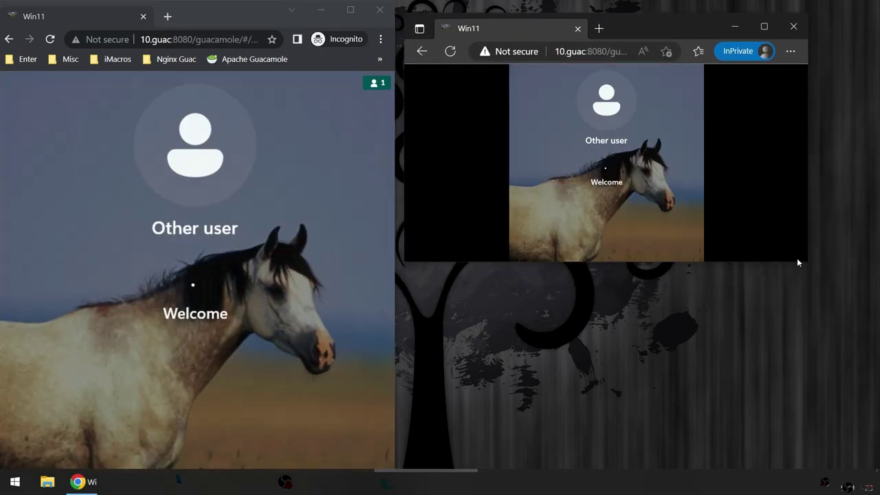
left_click_drag(797, 262, 797, 481)
left_click_drag(645, 15, 669, 16)
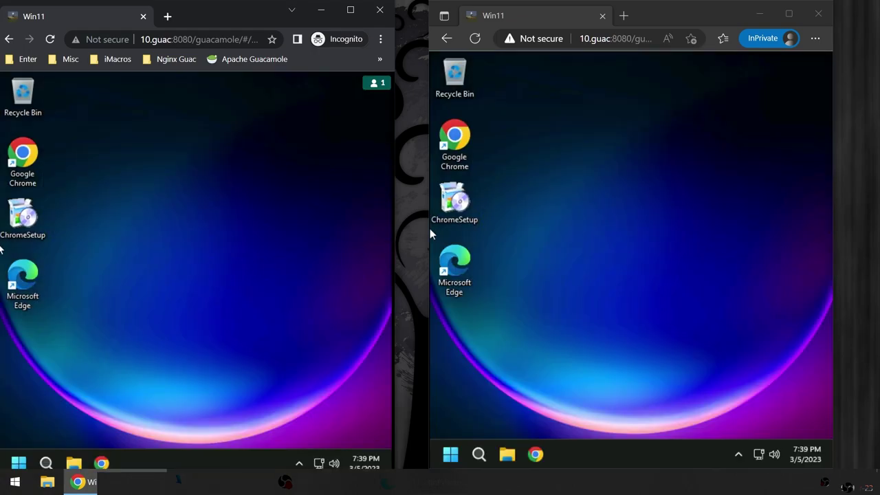
left_click_drag(427, 228, 399, 234)
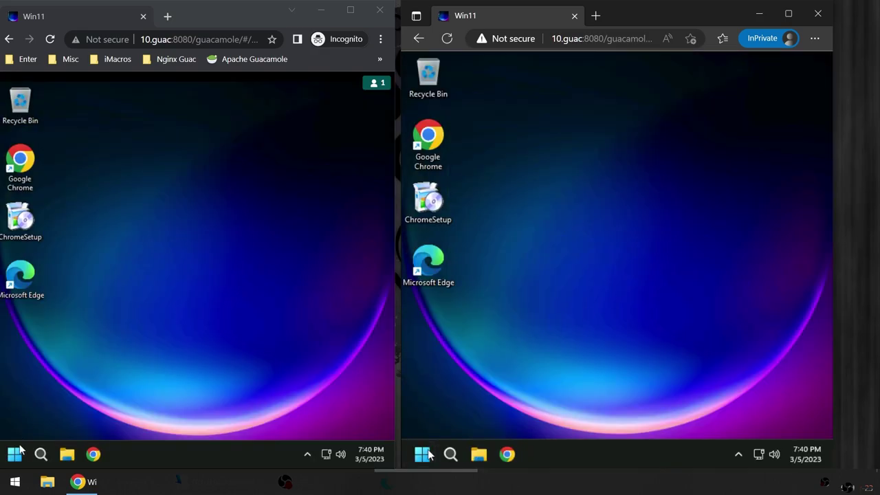
Step: Toggle the Win11 Start menu and step through the desktop icons with the arrow keys
left_click(16, 455)
left_click(16, 455)
key("Down")
key("Up")
key("Up")
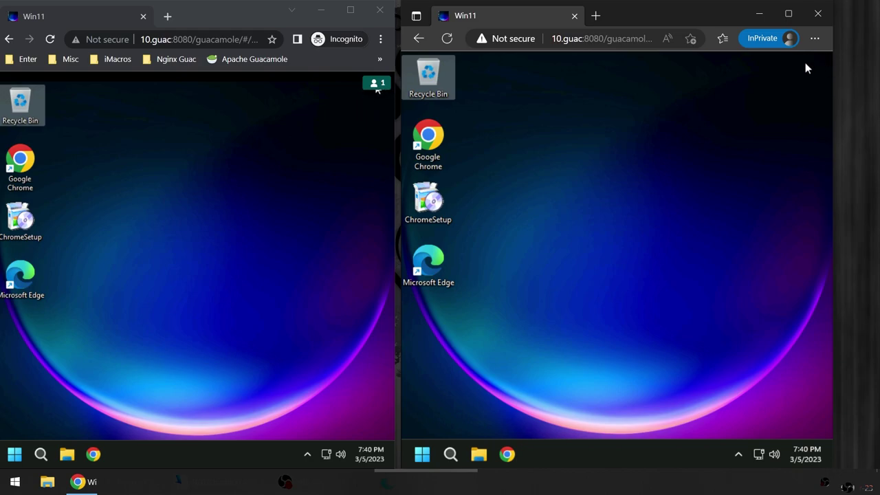
Step: Clear the icon selection, then open the Start menu and its power options from the owner's window
left_click(369, 94)
mouse_move(372, 85)
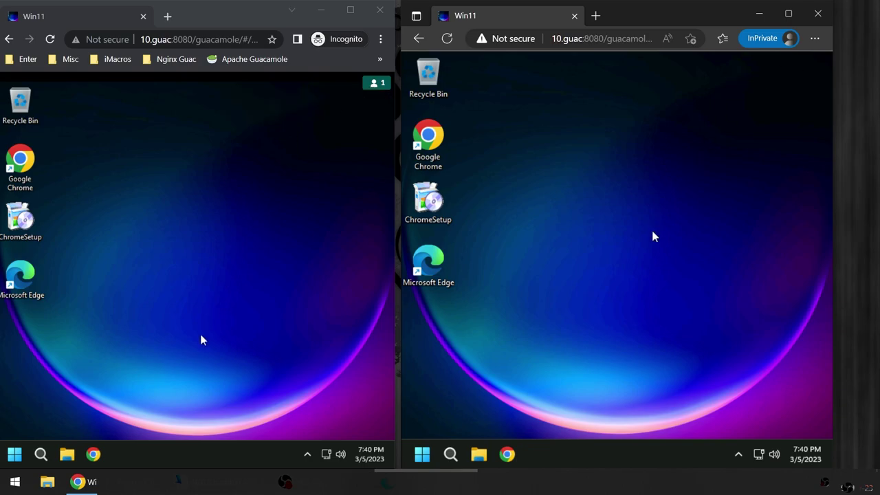
left_click(248, 305)
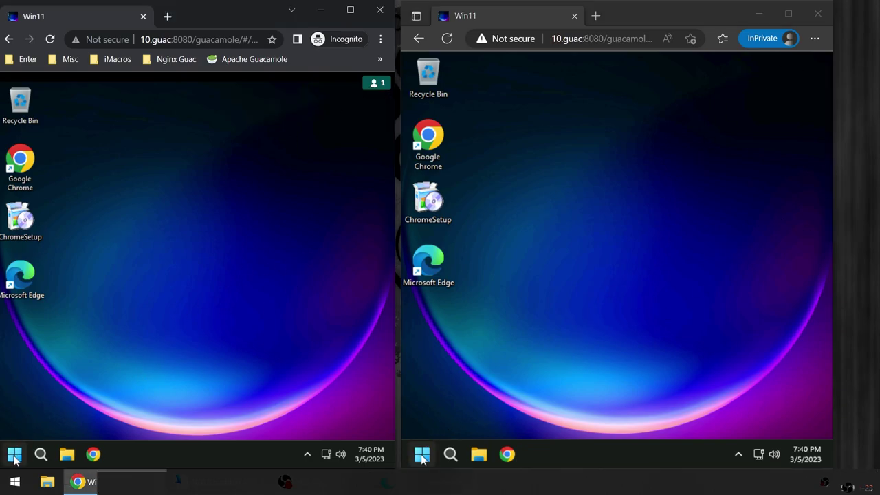
left_click(14, 453)
left_click(339, 413)
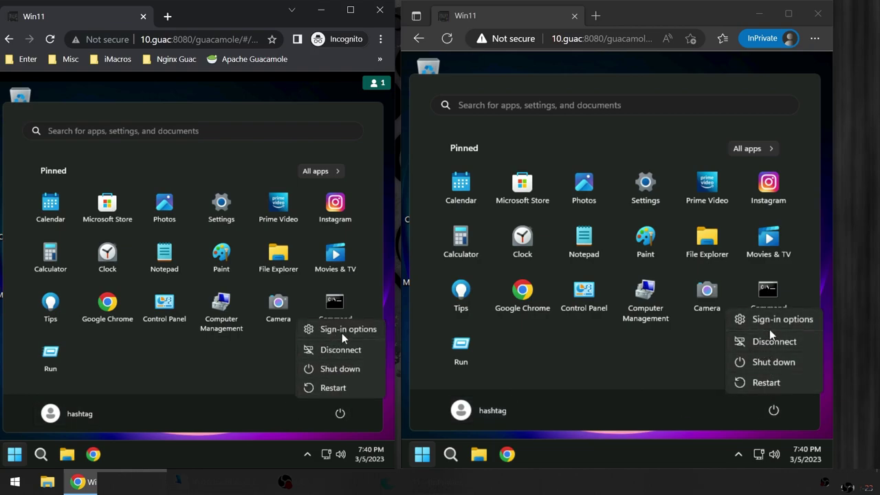
Step: Choose Sign out from the remote Windows user's account options in the Start menu
left_click(84, 416)
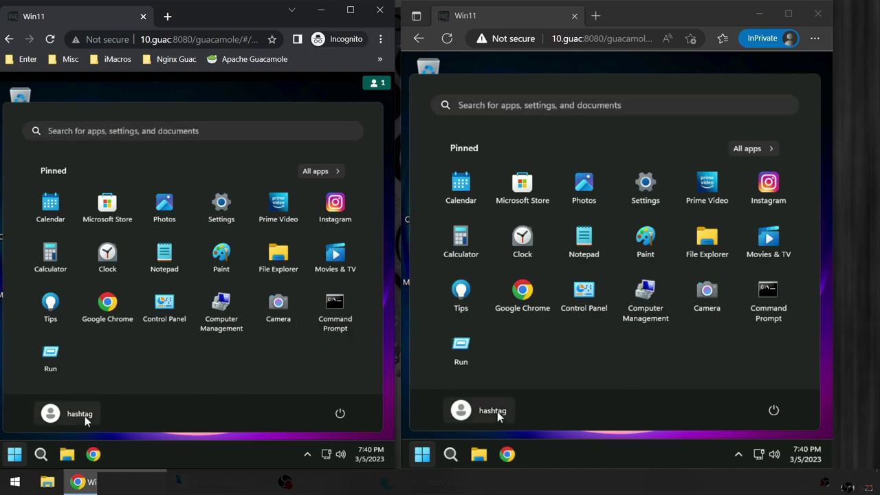
left_click(54, 416)
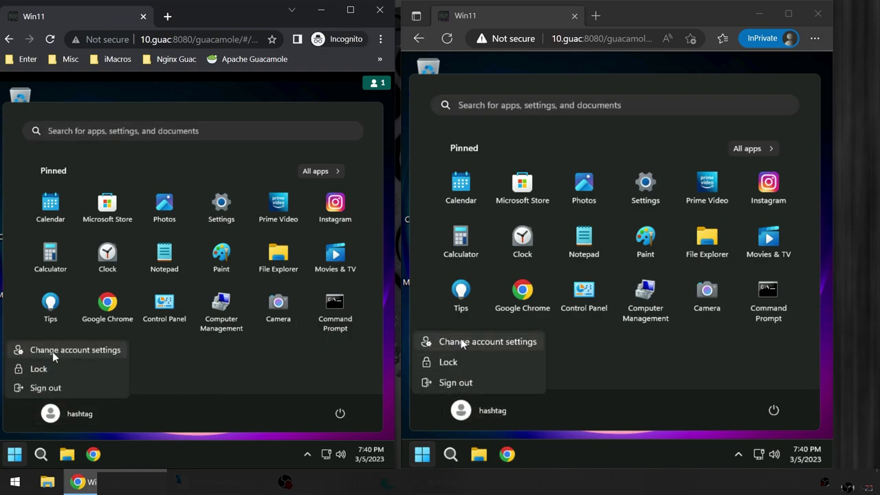
left_click(461, 383)
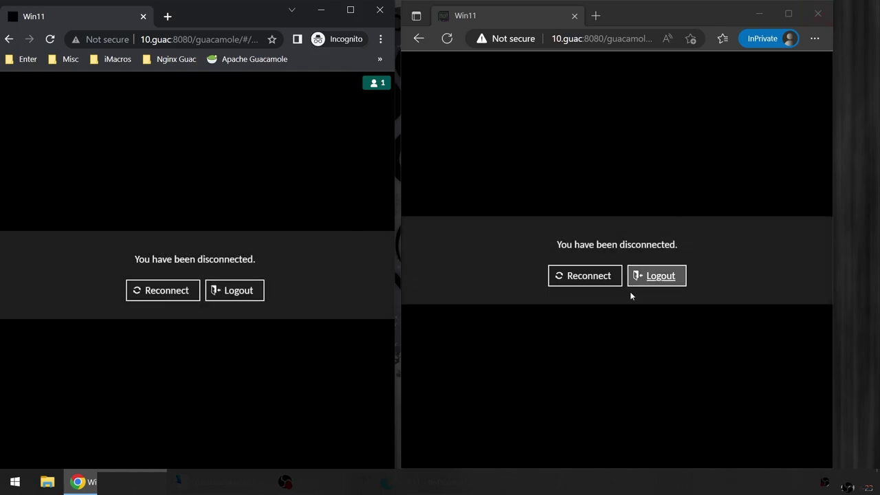
Step: Cancel the reconnect password prompt, log out of Guacamole in Chrome, and choose Re-login
left_click(160, 289)
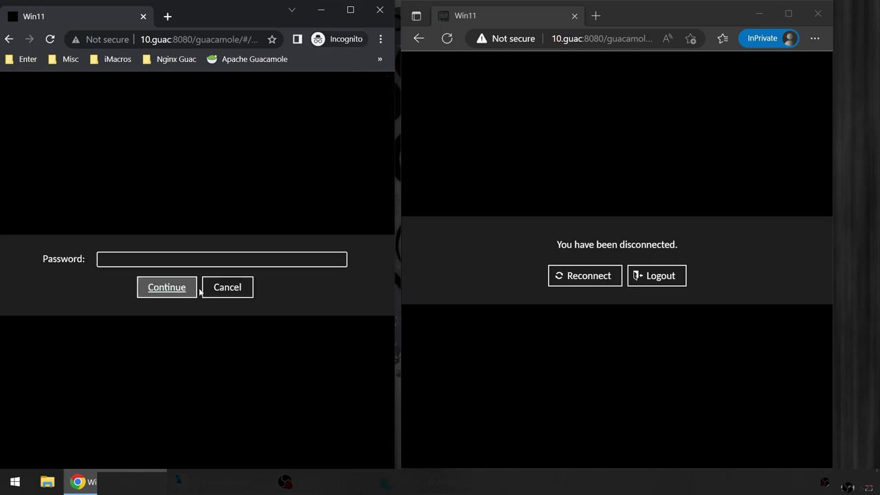
left_click(193, 289)
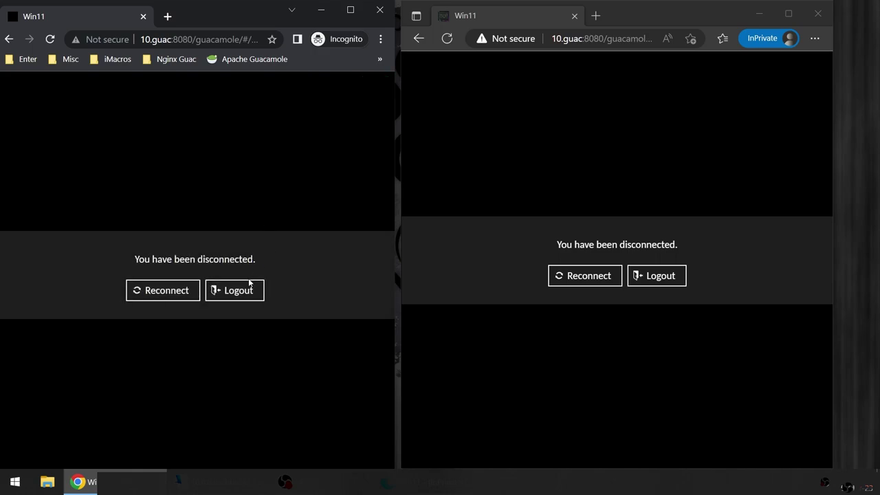
left_click(249, 282)
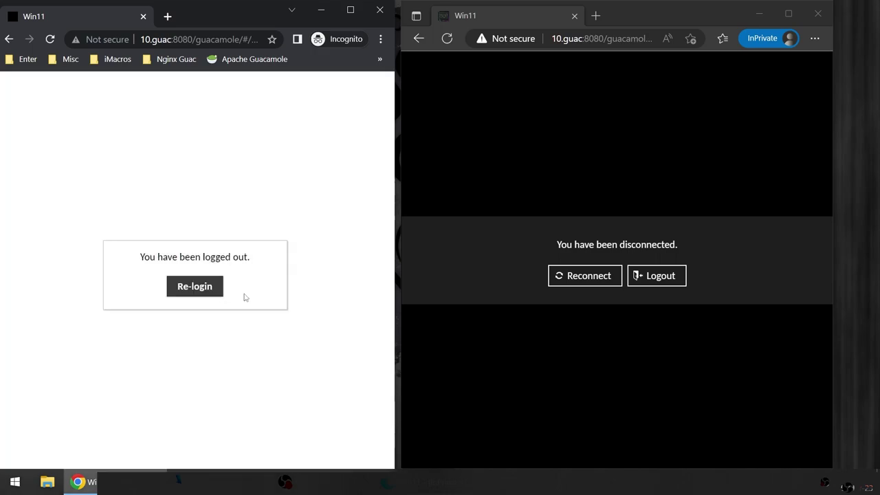
left_click(194, 288)
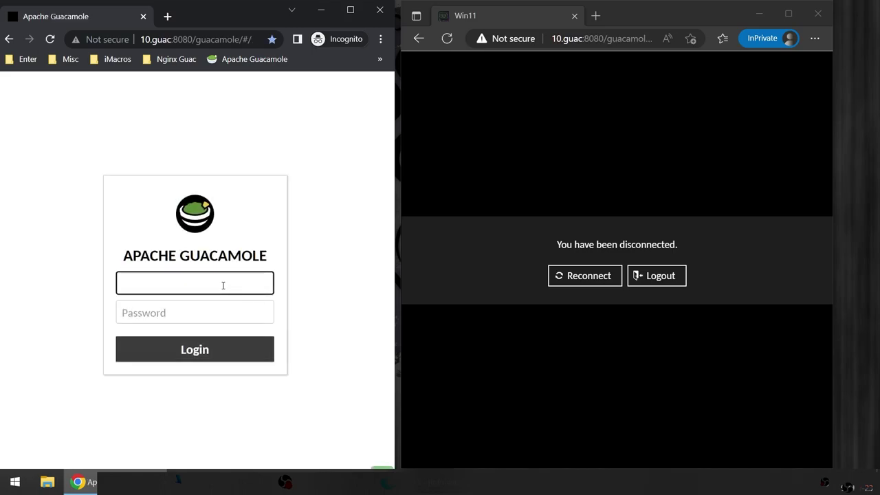
Step: Log in as user3 with the account password and maximize the Chrome window
key("Tab")
type("123")
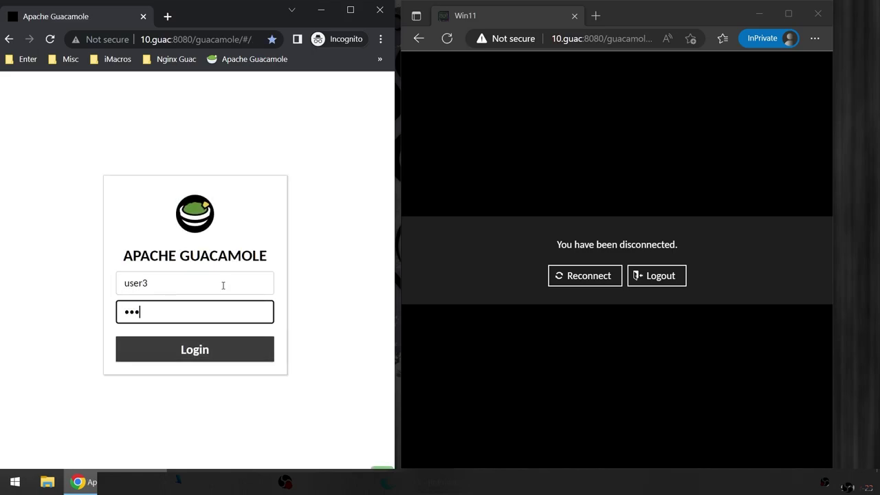
key("Return")
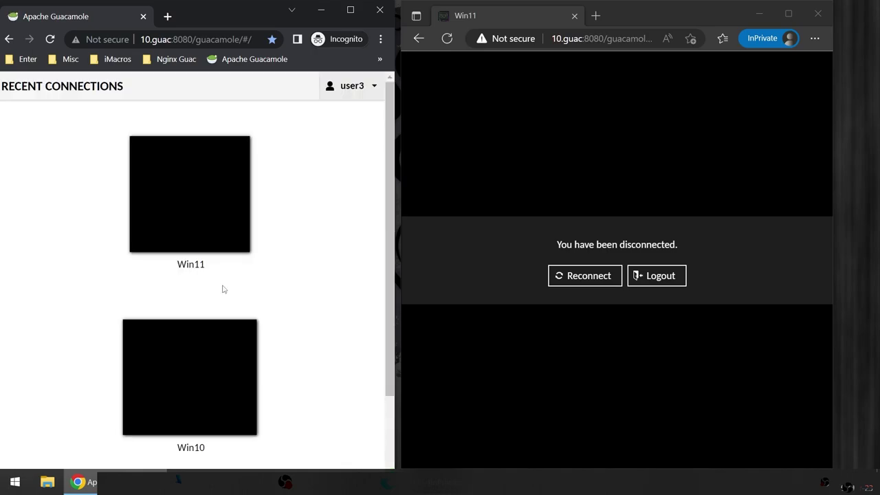
left_click(355, 15)
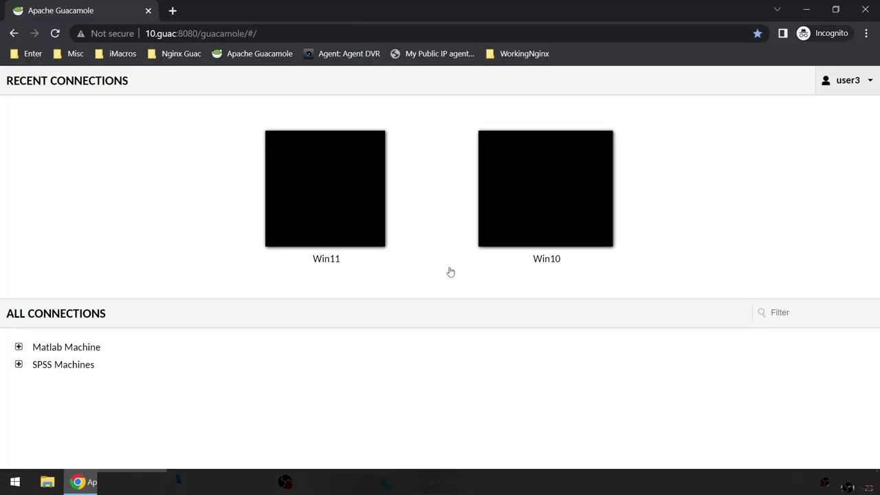
Step: Expand Matlab Machine and SPSS Machines, check the user3 account menu, then open the Win11 connection
left_click(21, 347)
left_click(18, 382)
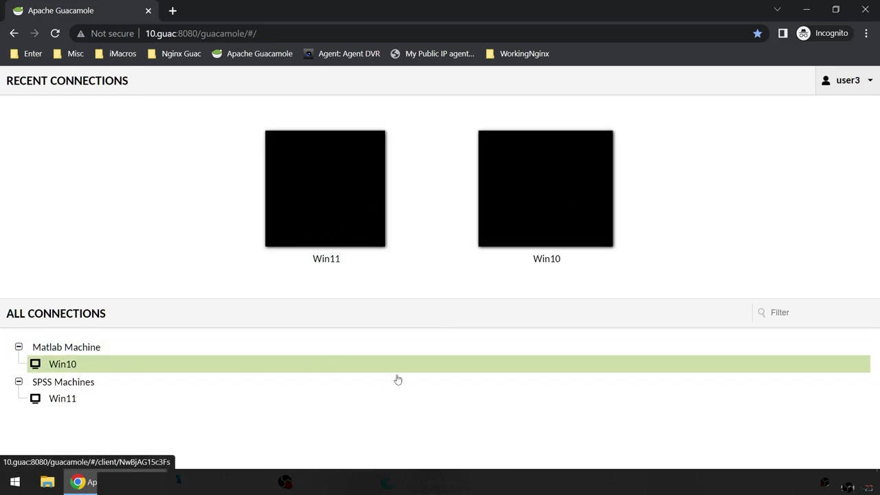
left_click(855, 81)
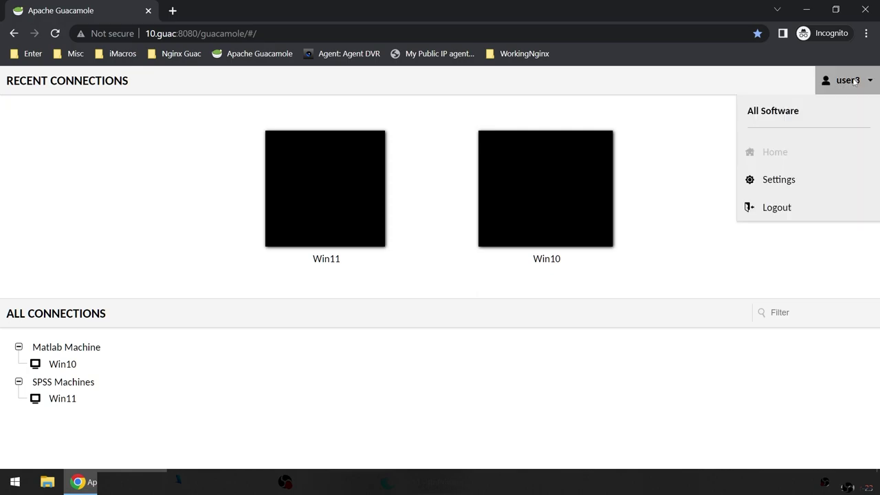
left_click(662, 159)
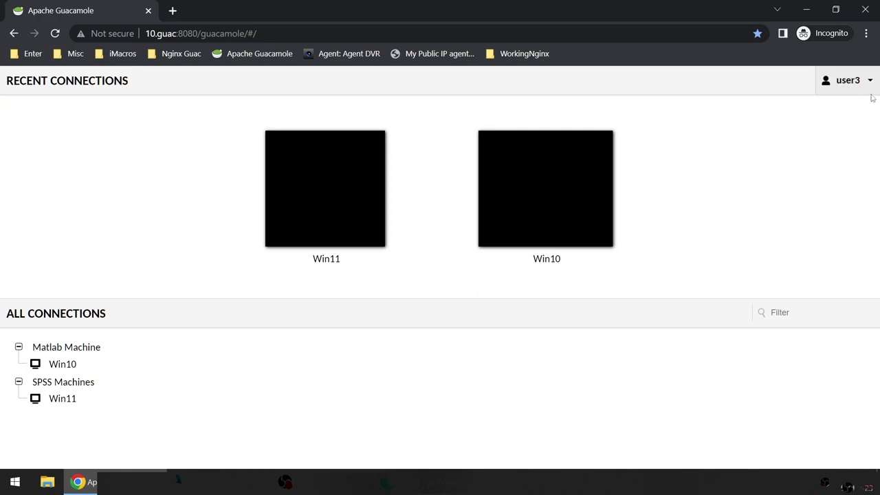
left_click(848, 87)
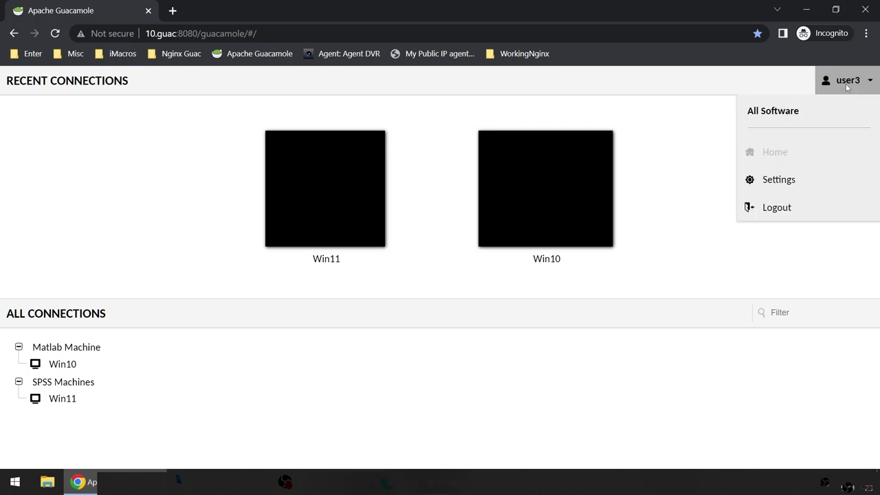
left_click(670, 122)
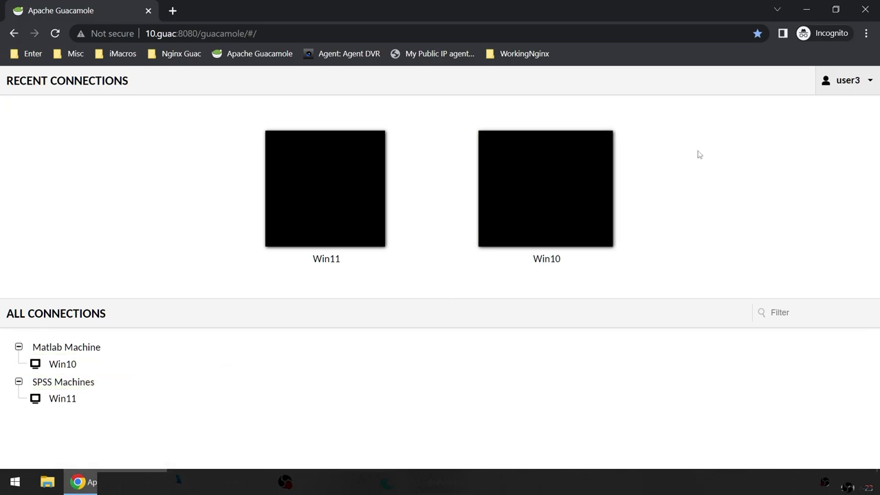
left_click(349, 180)
Step: Submit the Win11 connection password, restore Chrome to half-screen, and close the disconnected Edge viewer
left_click(378, 253)
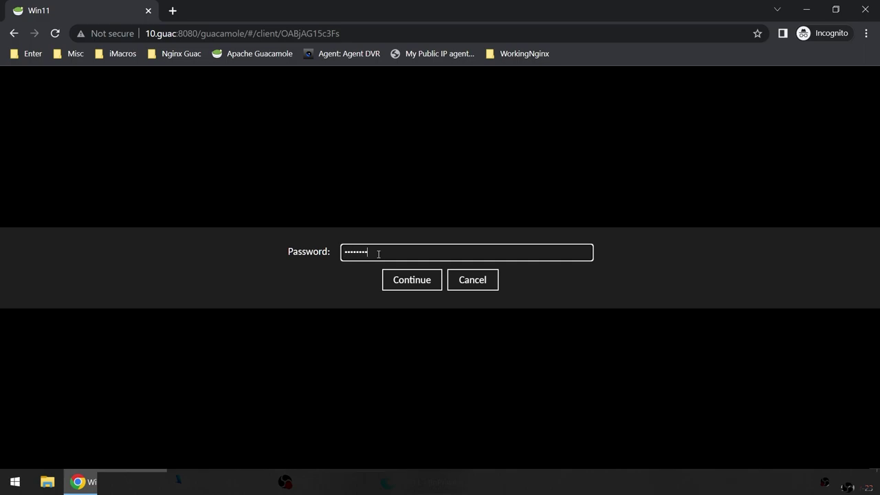
key("Return")
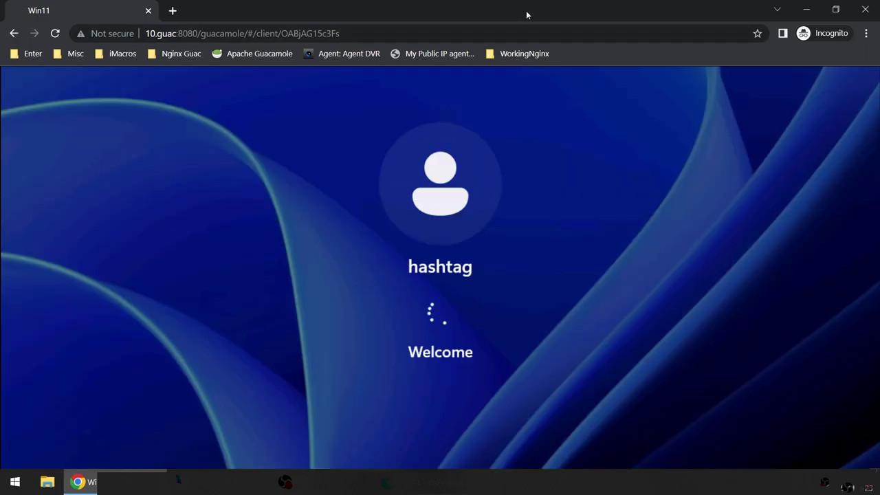
double_click(526, 10)
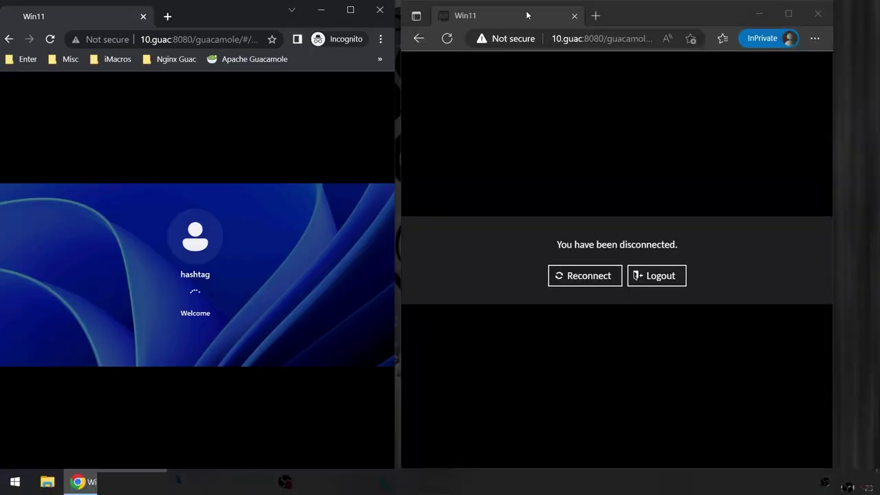
left_click(810, 15)
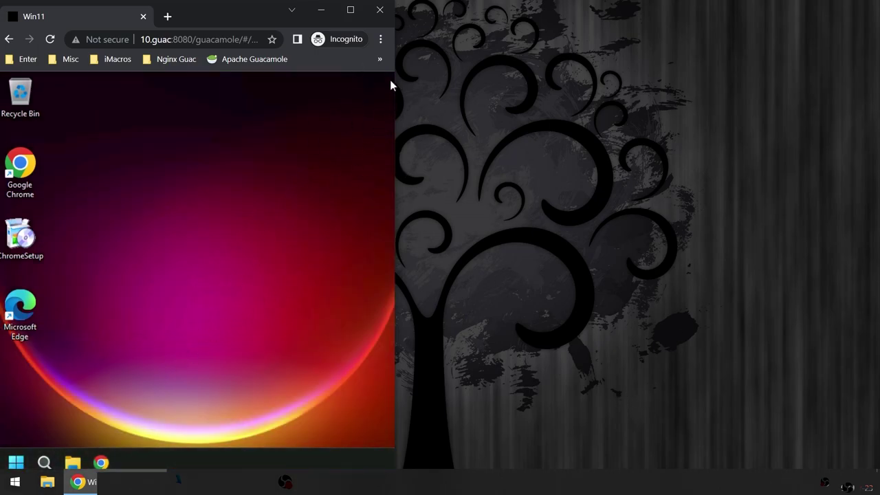
Step: Open a new Edge InPrivate window and load the Guacamole address suggested after typing '10.'
left_click(15, 481)
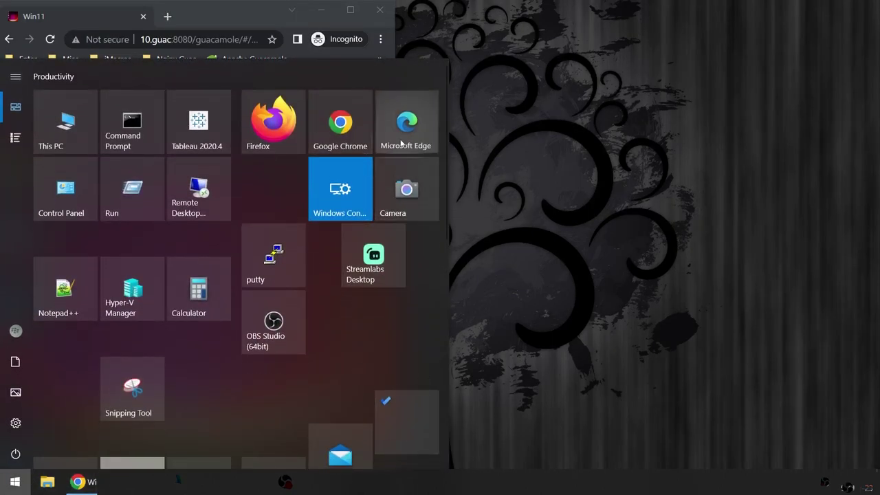
right_click(401, 118)
left_click(447, 255)
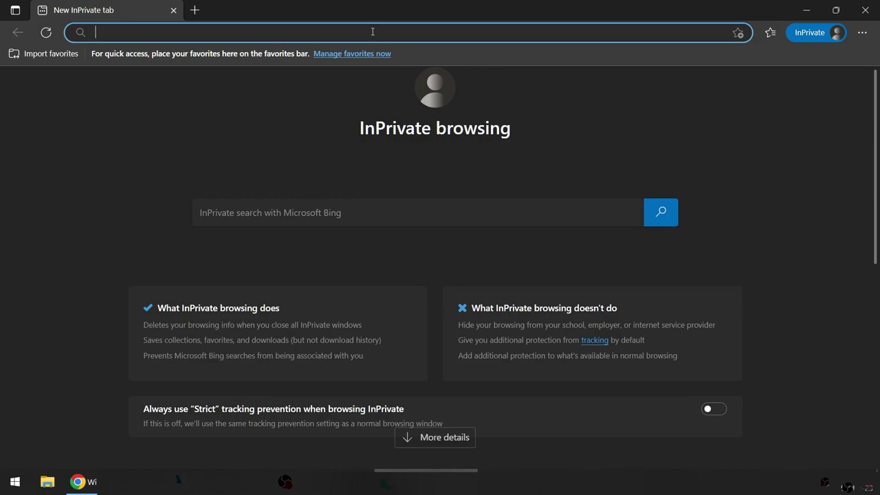
type("10.")
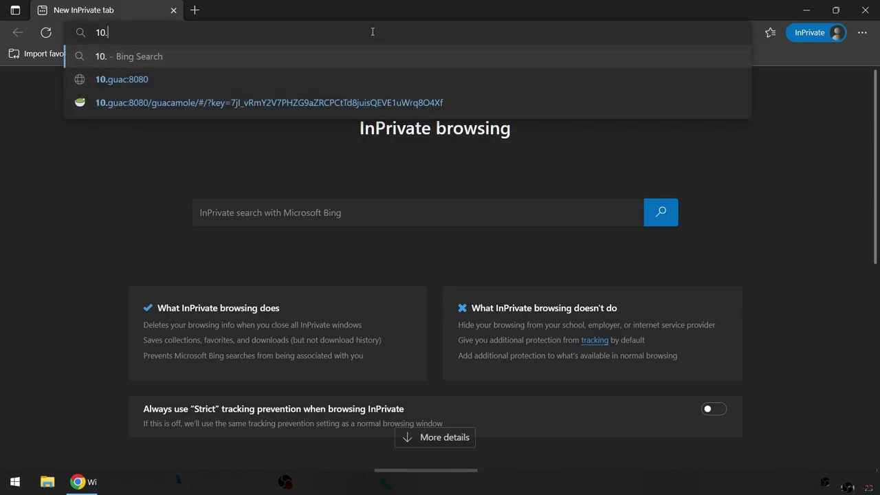
left_click(192, 99)
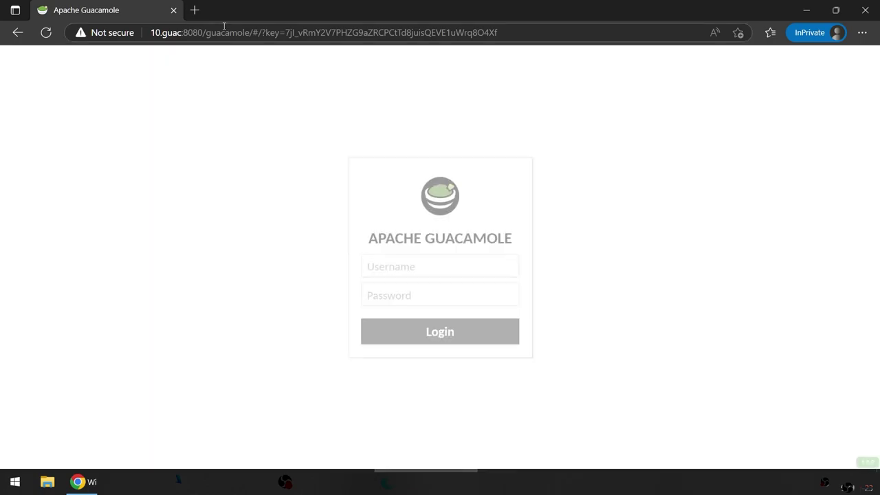
Step: Remove the ?key= share key from the URL to load the plain Guacamole login page
left_click_drag(251, 33, 502, 35)
key("BackSpace")
key("Return")
Step: Log in as user1 with the account password
left_click(408, 273)
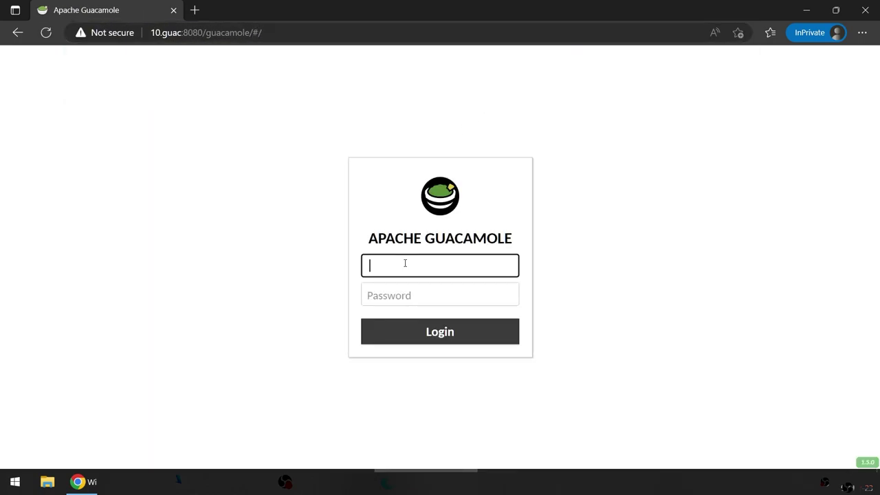
type("user1")
key("Tab")
type("pass")
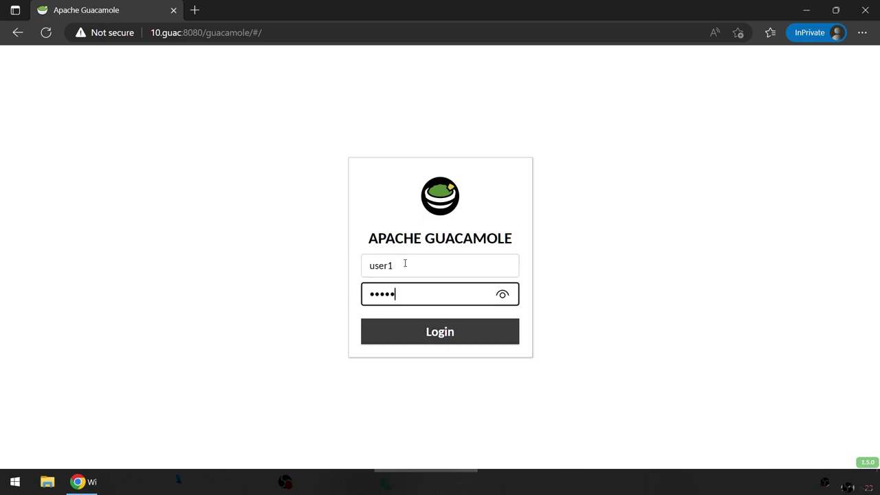
left_click(436, 336)
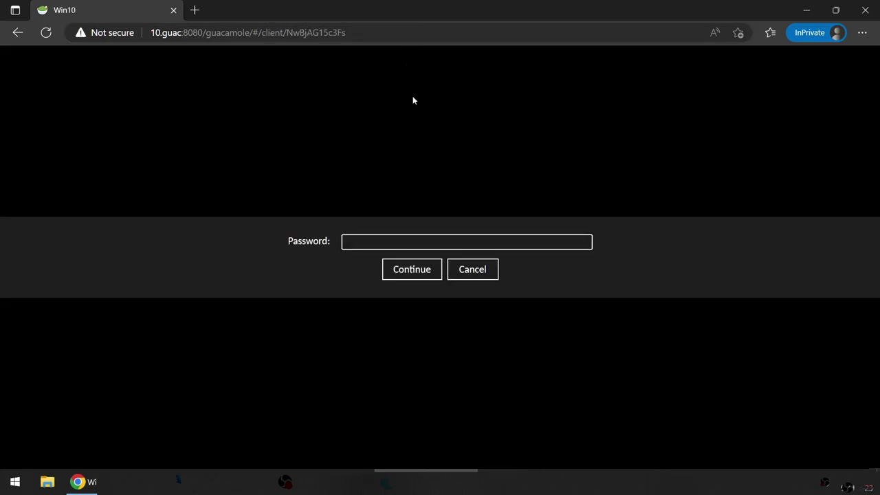
Step: Cancel the Win10 password prompt and move the restored Edge window to the screen's right side
left_click(472, 270)
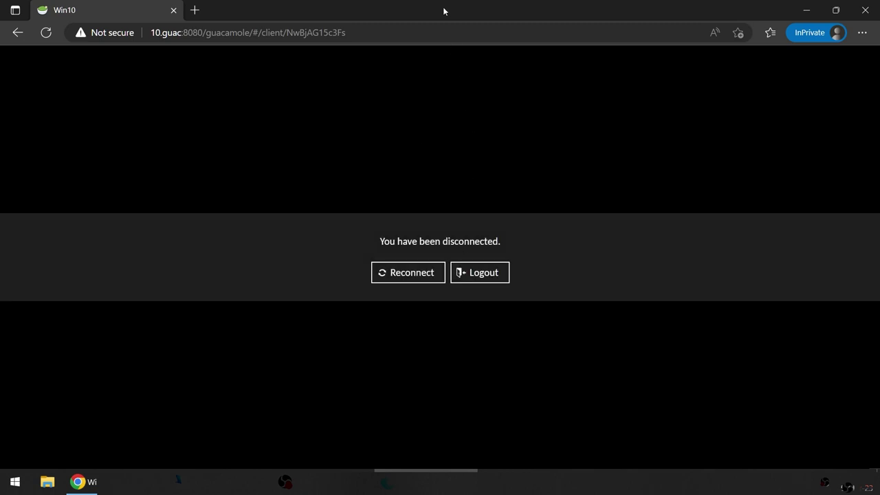
double_click(443, 7)
left_click_drag(273, 16, 657, 82)
left_click_drag(803, 310, 879, 310)
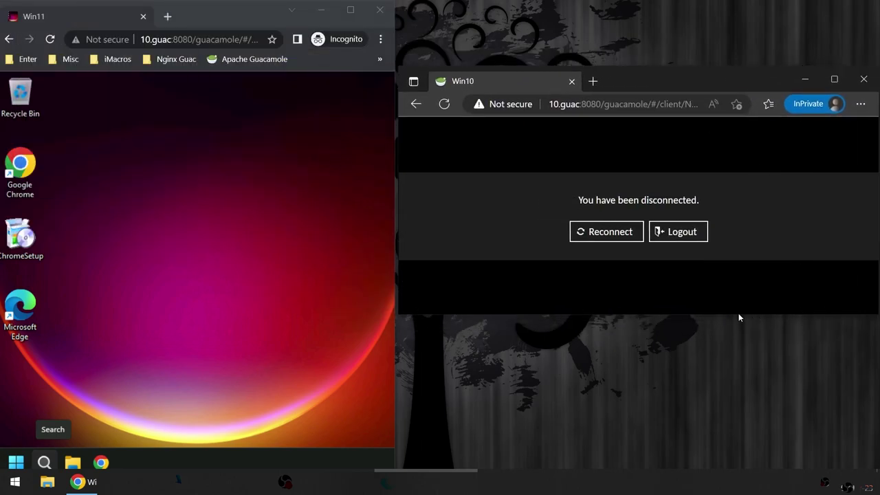
Step: Stretch the Win10 window to full height and adjust both windows' edges until they meet
key("ctrl+a")
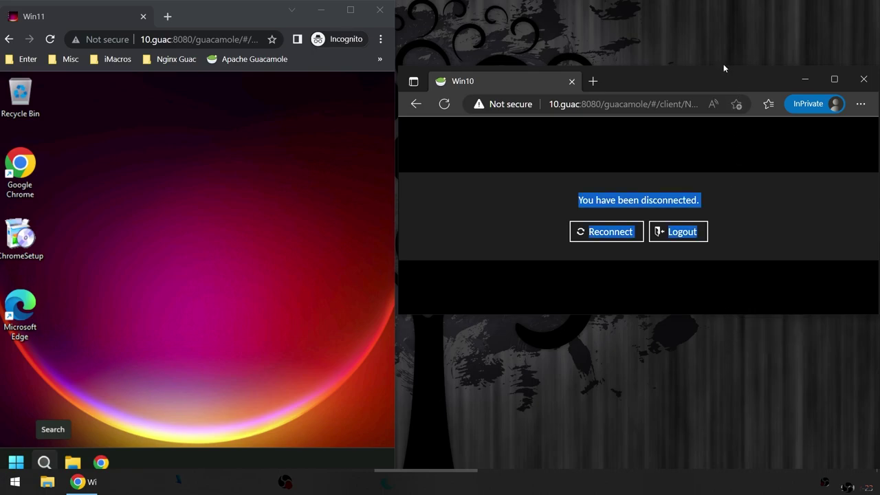
double_click(723, 68)
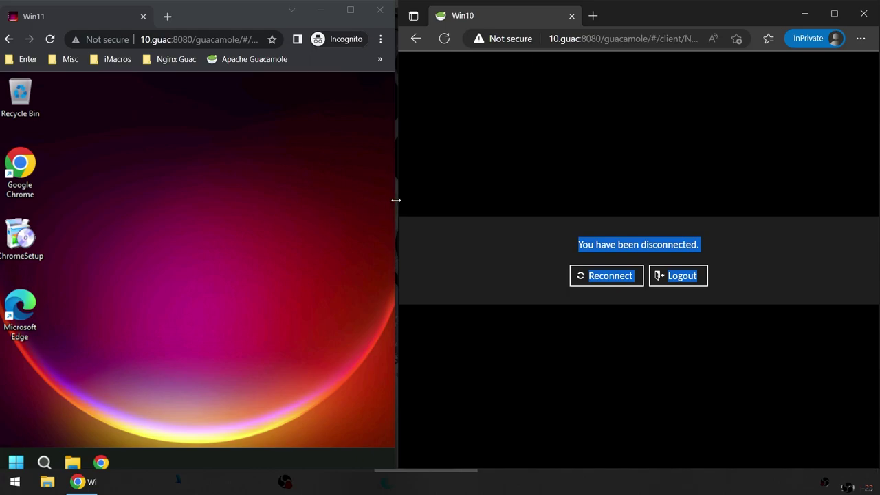
left_click_drag(396, 200, 403, 200)
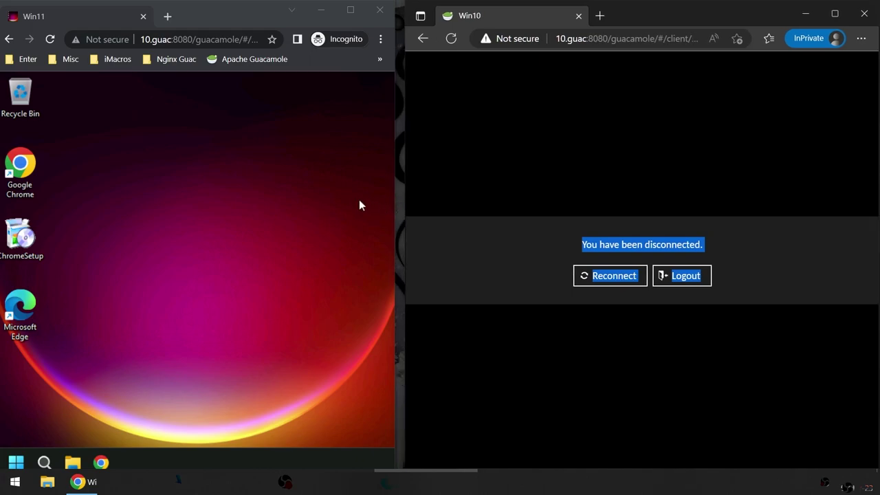
left_click(384, 203)
left_click_drag(395, 203, 405, 204)
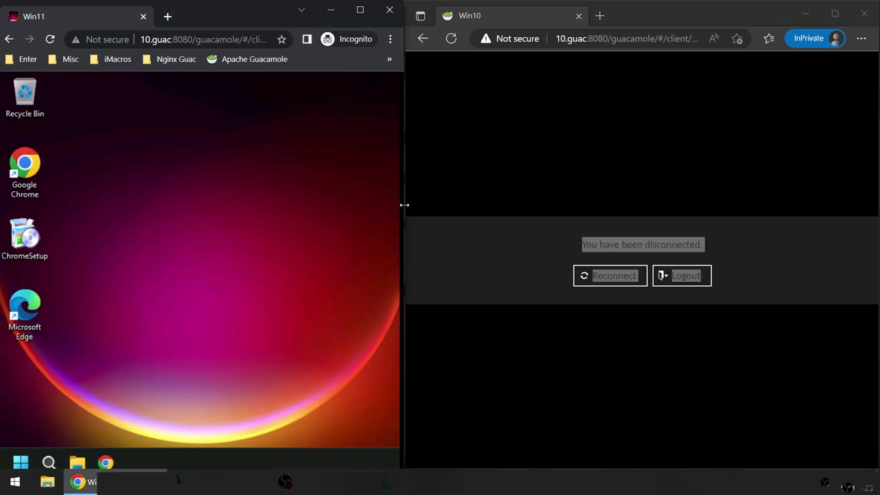
left_click(760, 142)
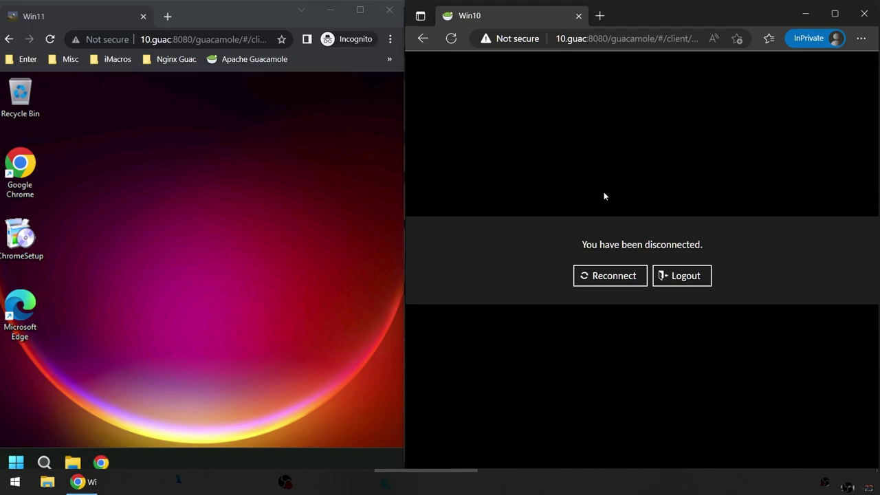
Step: Share the Win11 connection as ReadOnly from the Guacamole side menu
left_click(16, 462)
left_click(16, 462)
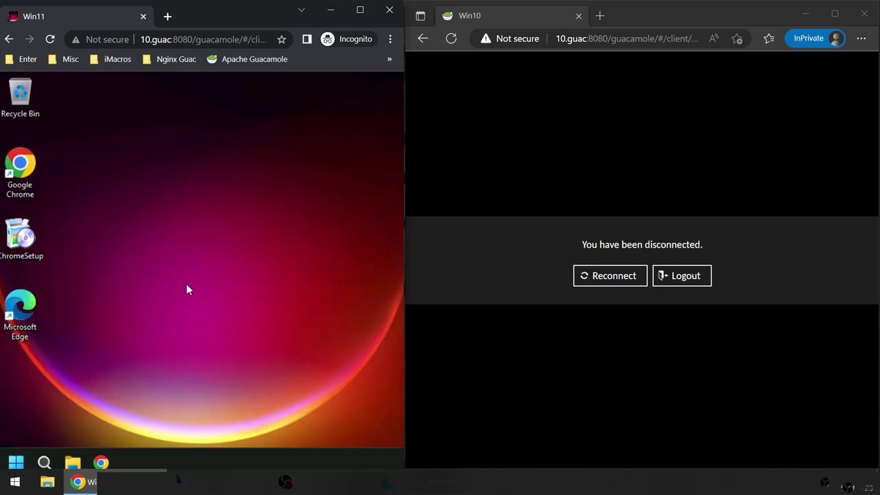
key("ctrl+alt+shift")
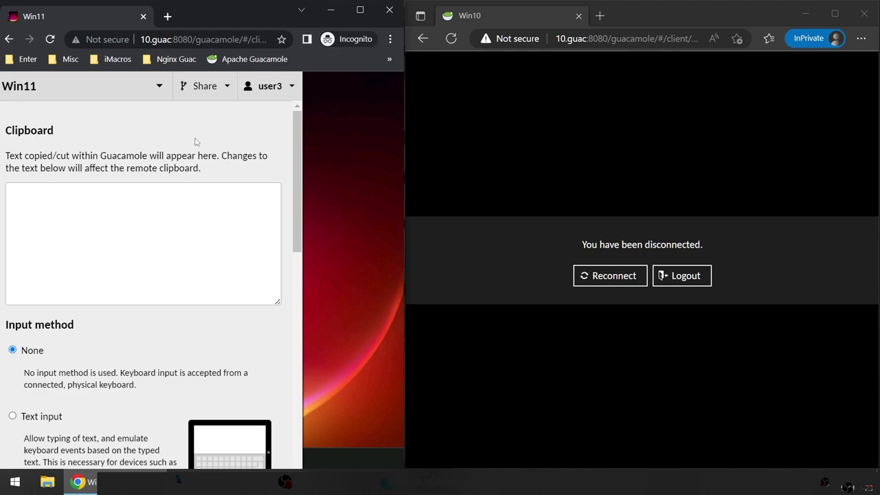
left_click(206, 88)
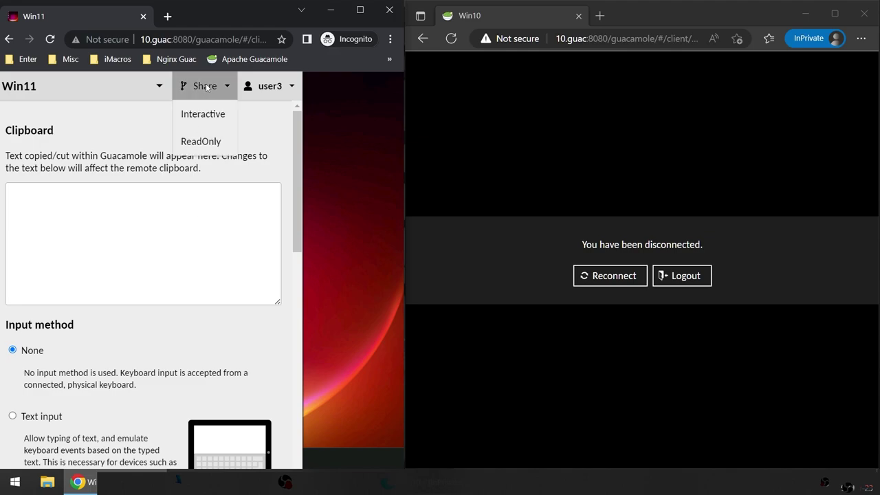
left_click(200, 140)
Step: Copy the ReadOnly share link address and paste it into Edge's address bar
right_click(123, 173)
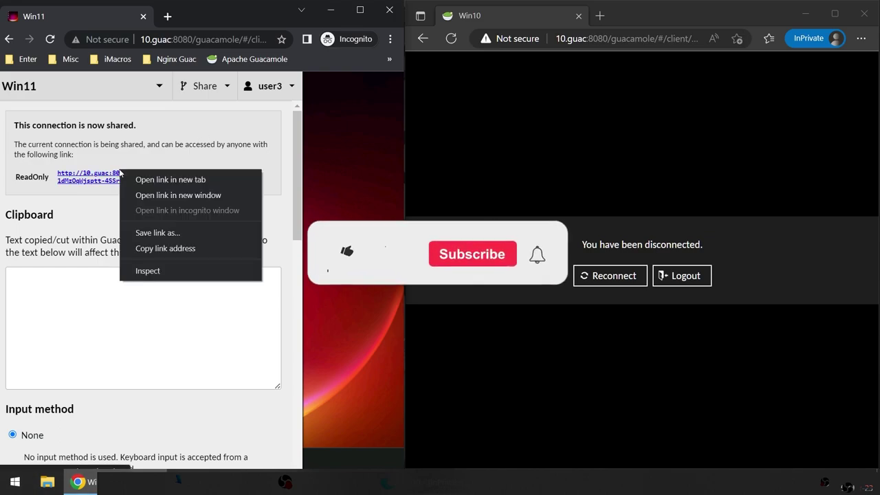
left_click(146, 249)
left_click(617, 39)
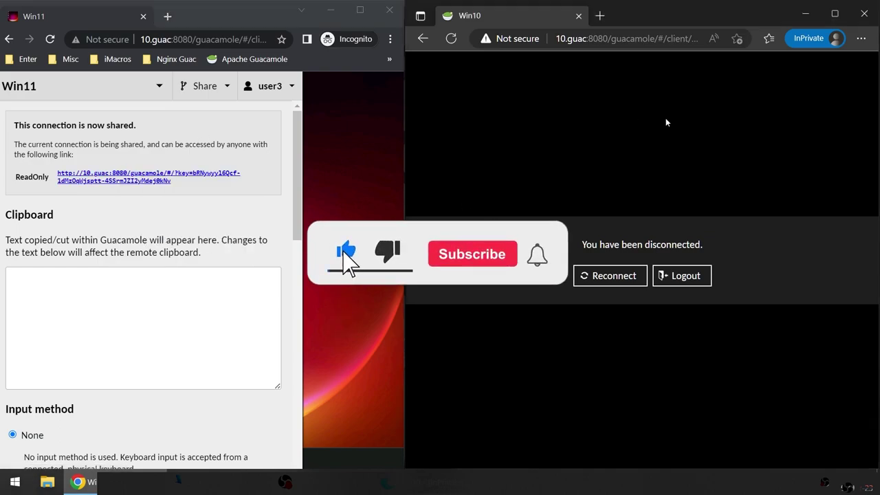
right_click(617, 39)
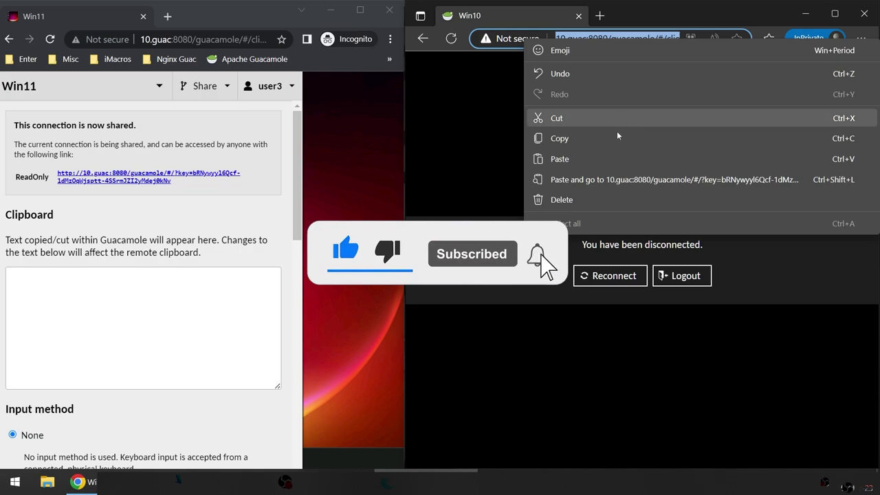
left_click(605, 182)
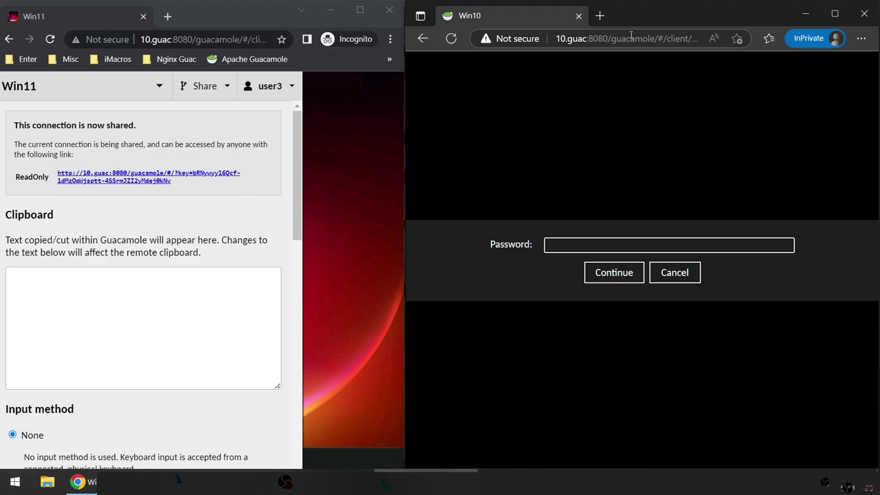
Step: Load the pasted ReadOnly link in Edge, then close the Edge window
left_click(631, 36)
key("ctrl+v")
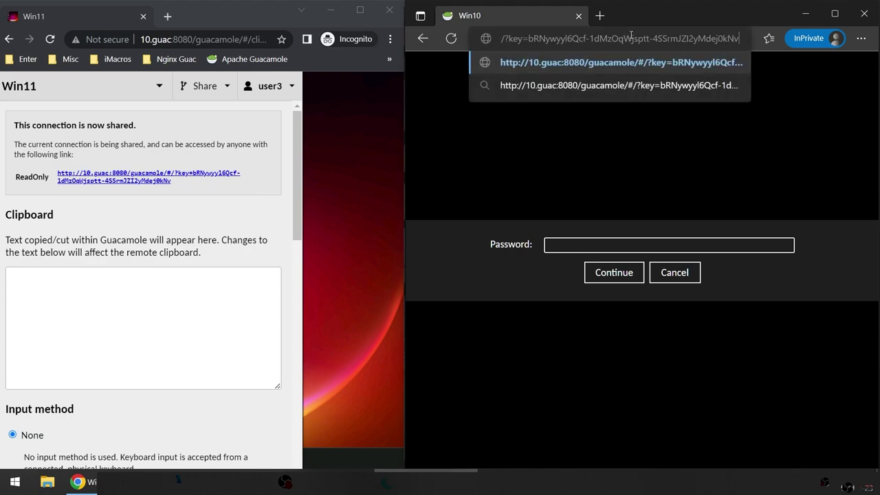
key("Return")
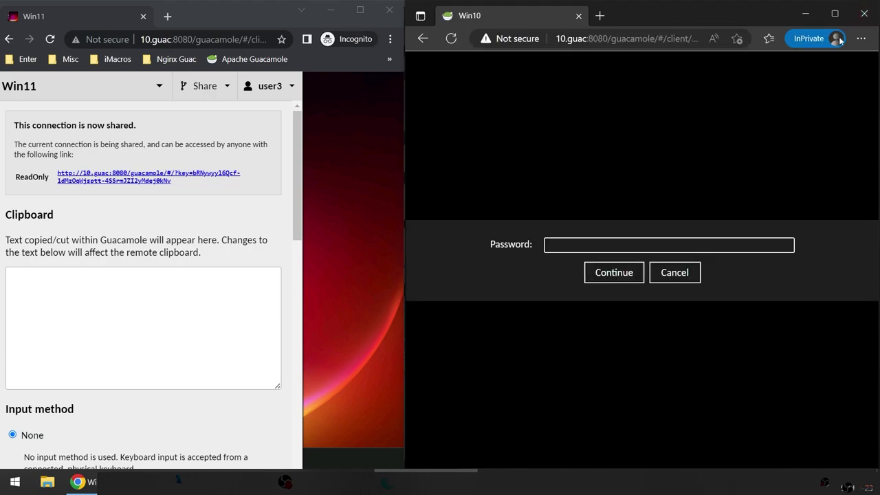
left_click(864, 14)
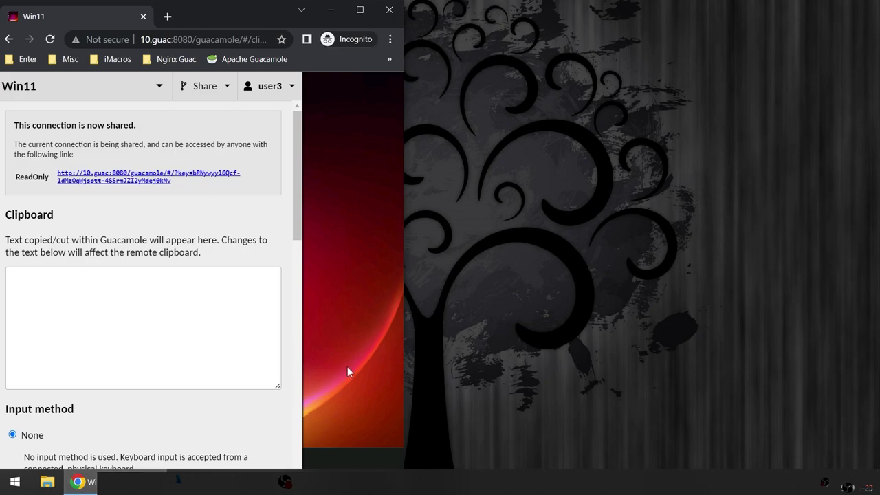
Step: Open a new InPrivate Edge window from Start and place it on the right
middle_click(79, 481)
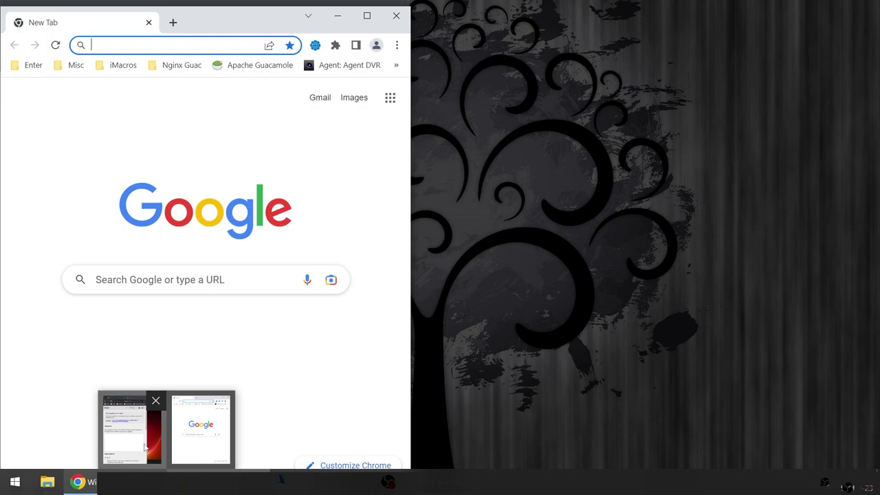
left_click(397, 15)
key("super")
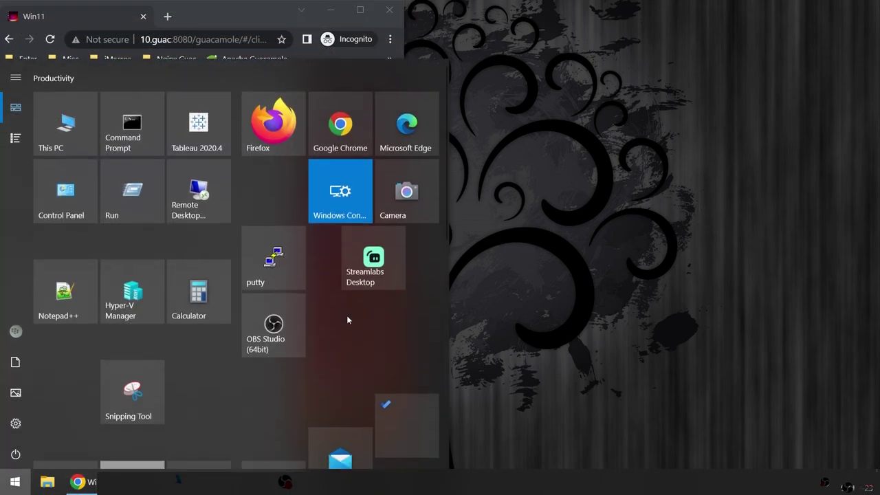
right_click(415, 132)
left_click(475, 244)
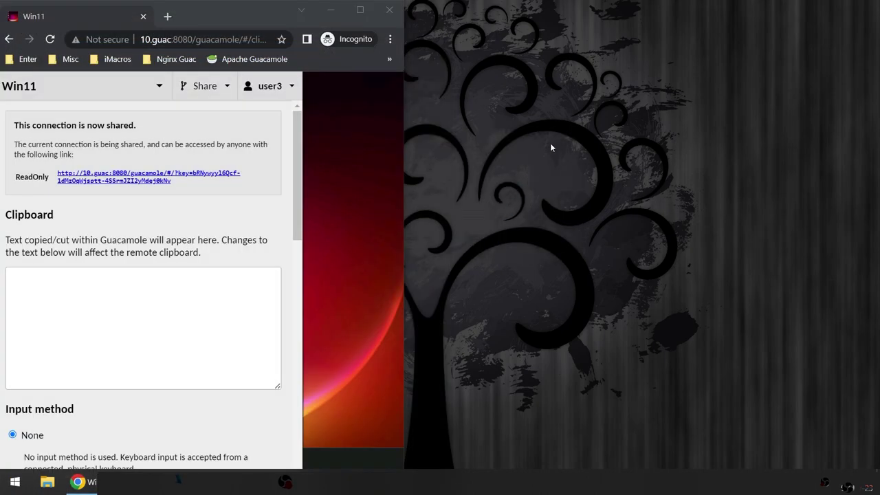
double_click(546, 20)
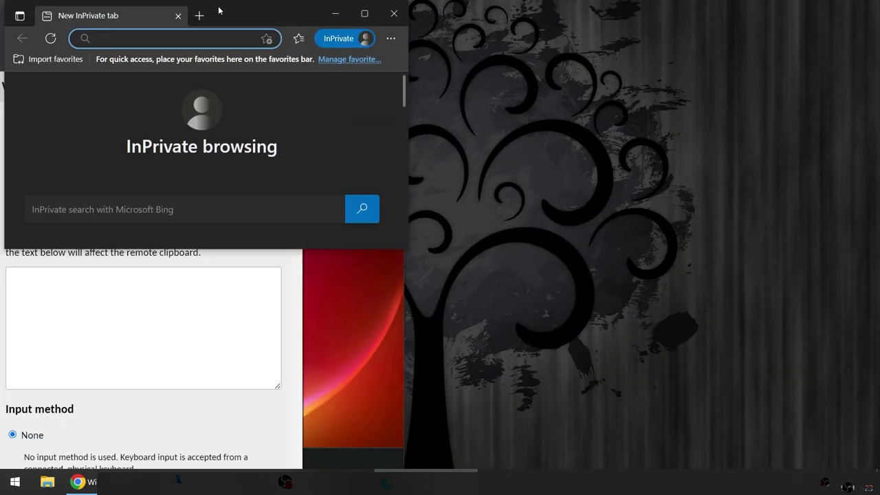
left_click_drag(256, 100, 762, 113)
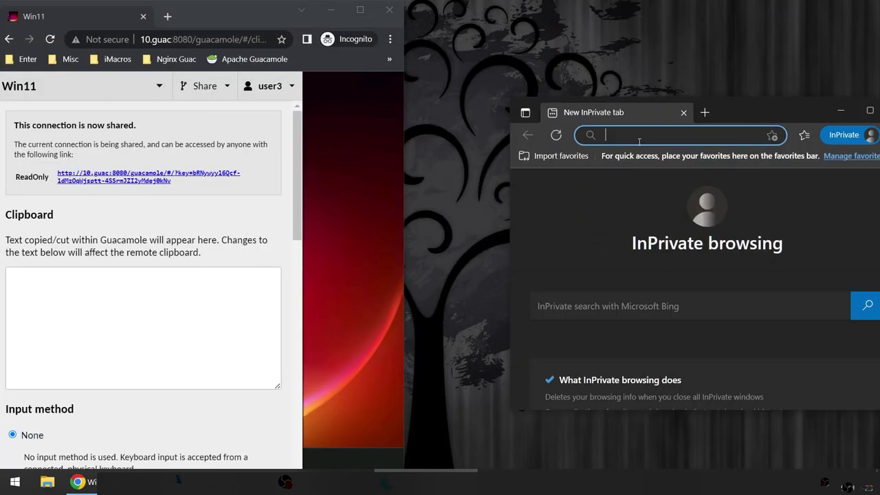
Step: Load the ReadOnly share link as a viewer and close the Guacamole side menu
key("ctrl+v")
key("Return")
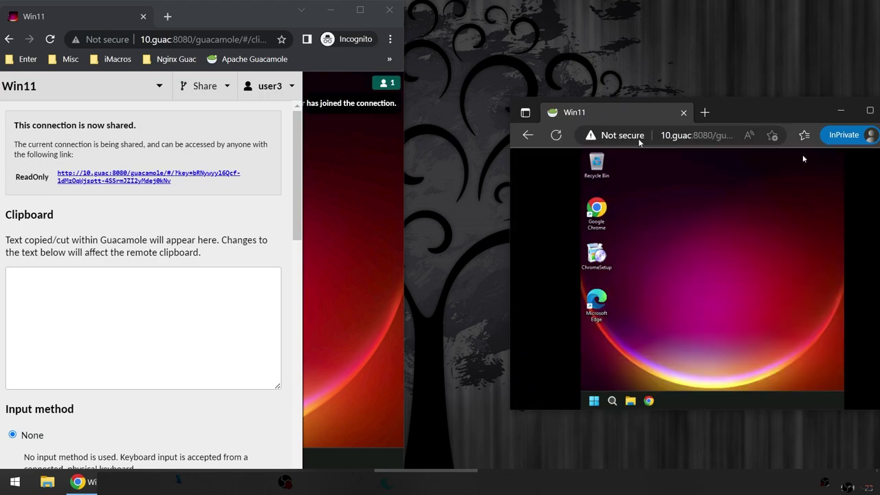
left_click_drag(742, 110, 691, 80)
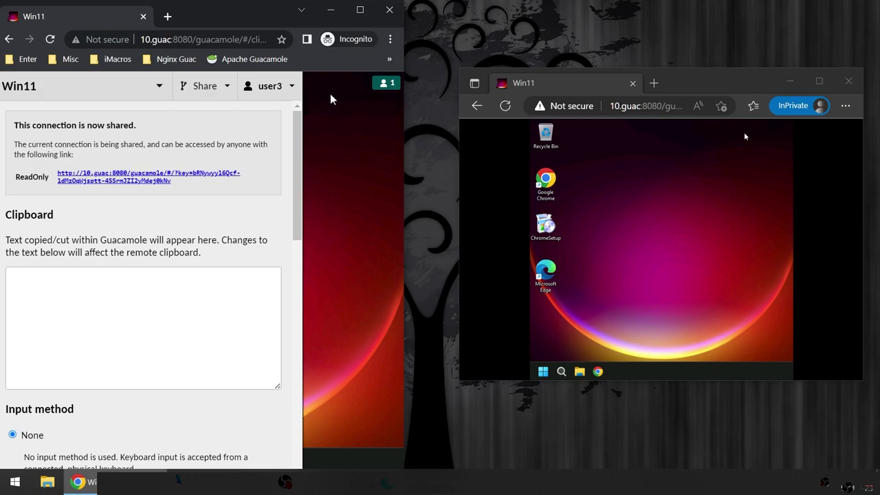
left_click(323, 149)
mouse_move(383, 87)
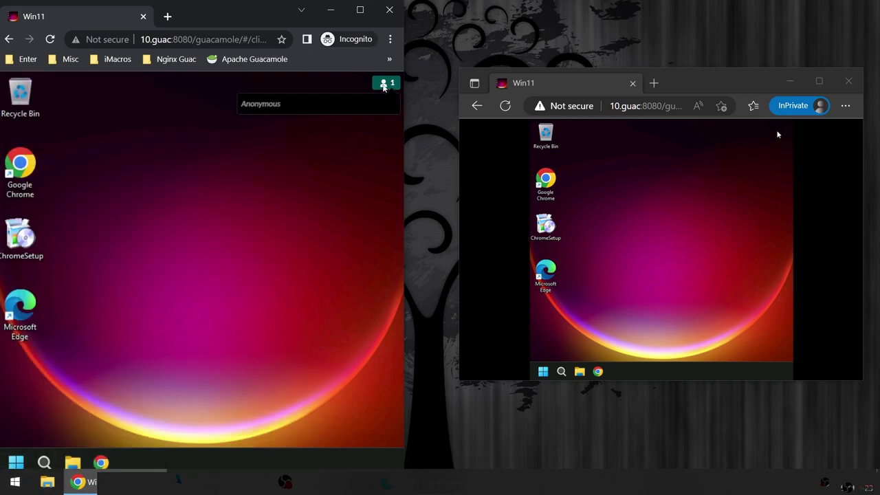
left_click(775, 192)
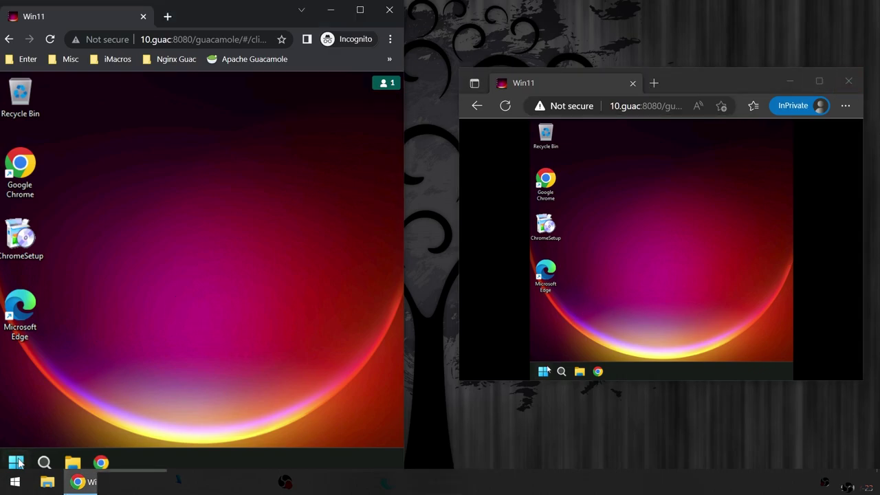
Step: Log user3 out and sign back in as guacadmin with the admin password
left_click(8, 39)
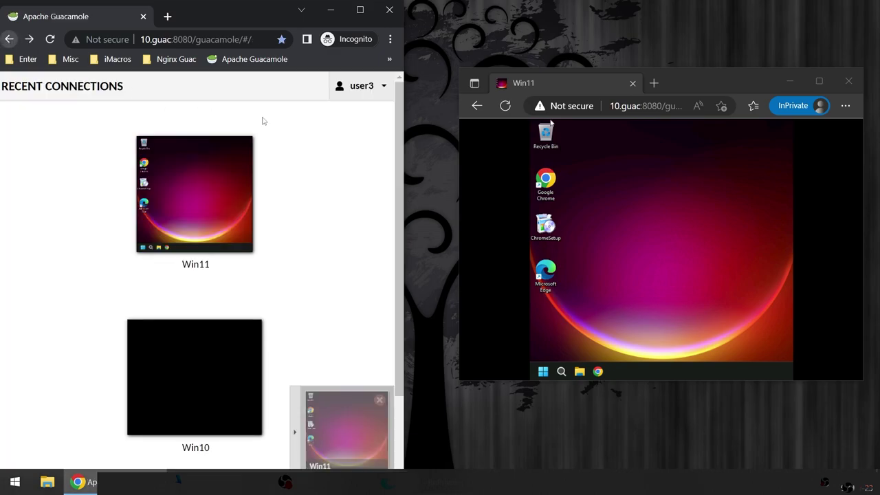
left_click(363, 90)
left_click(297, 218)
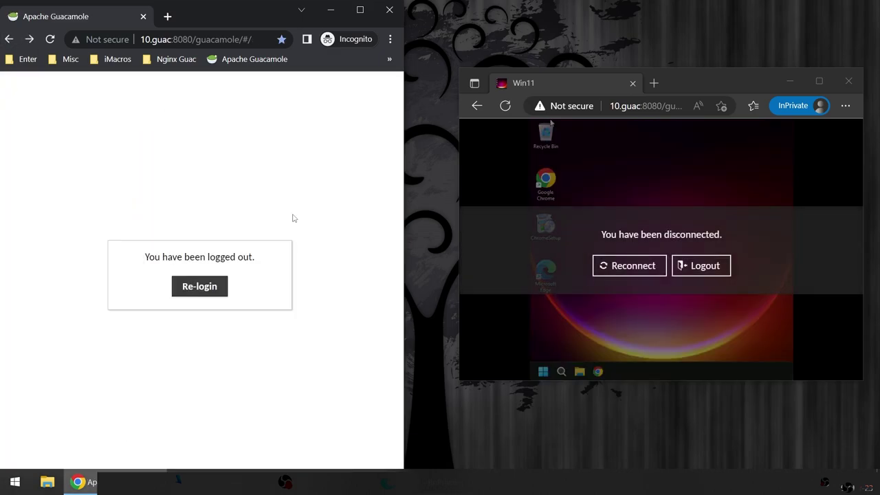
left_click(190, 283)
type("guacadmin")
key("Tab")
type("guacadmin")
key("Return")
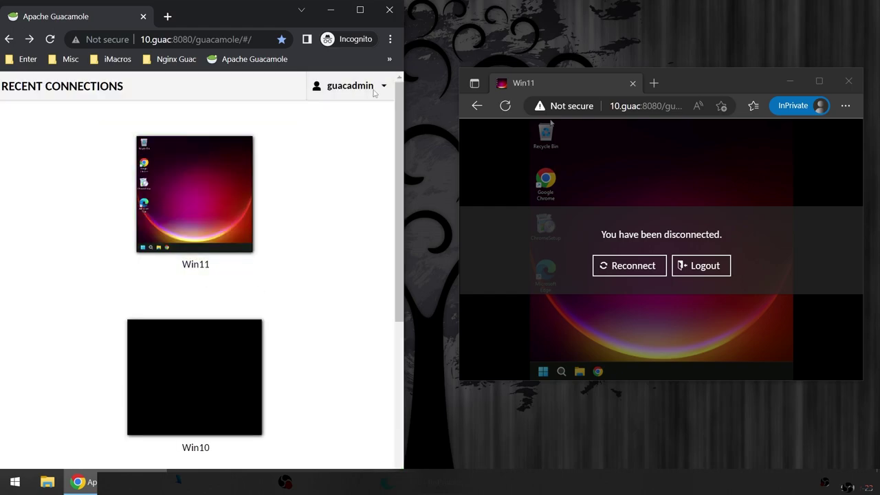
Step: Open user1's account from Settings > Users
left_click(352, 89)
left_click(292, 181)
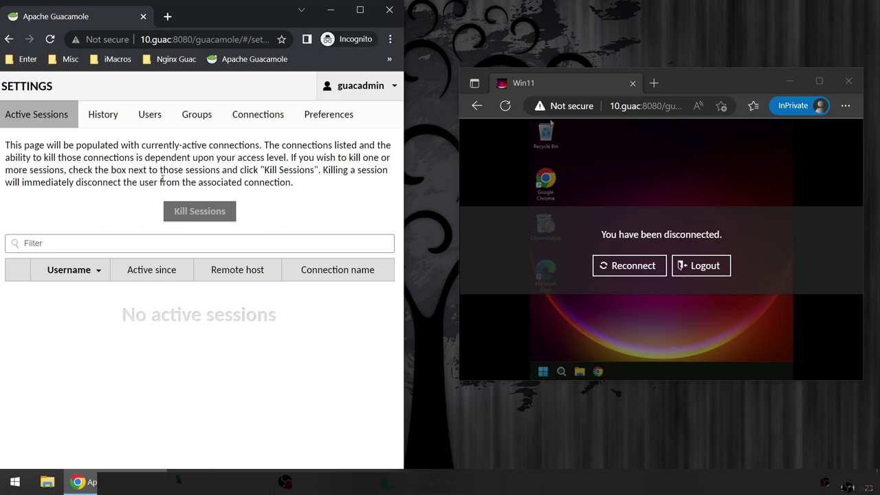
left_click(154, 128)
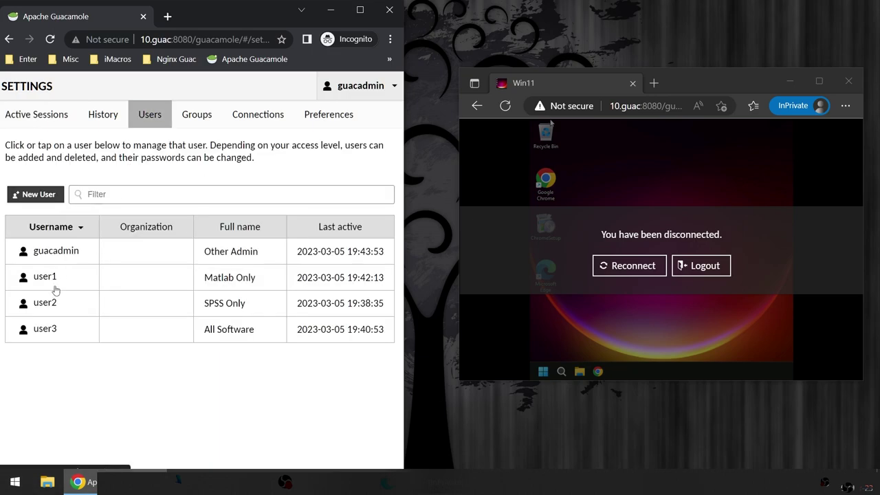
left_click(55, 282)
Step: Add user1 to the SPSS Only group, save, and log guacadmin out
scroll(275, 199, "down", 5)
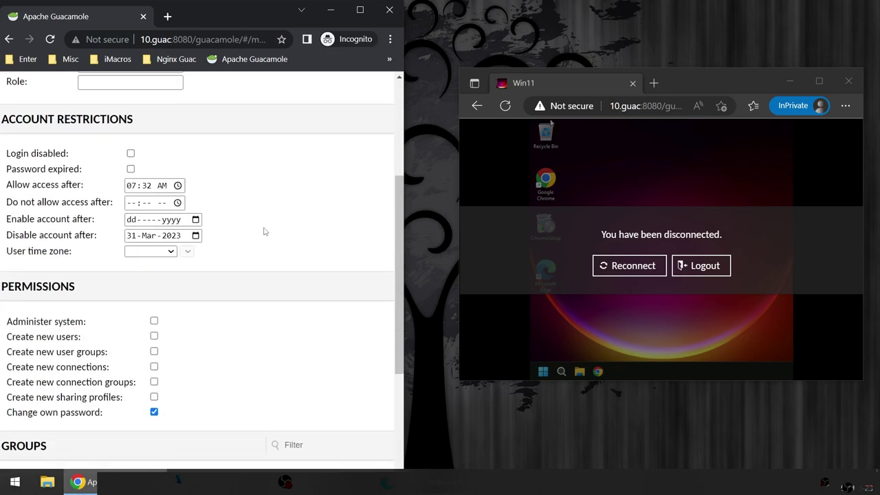
left_click(13, 290)
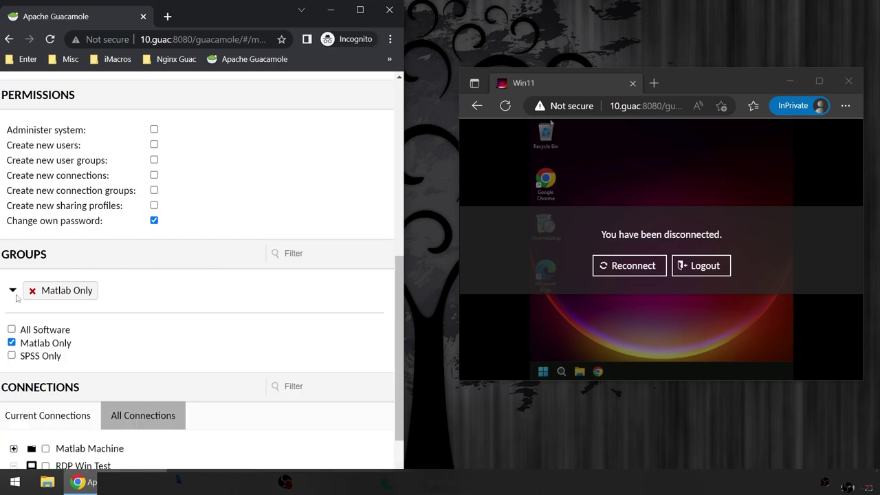
left_click(11, 355)
scroll(261, 343, "down", 2)
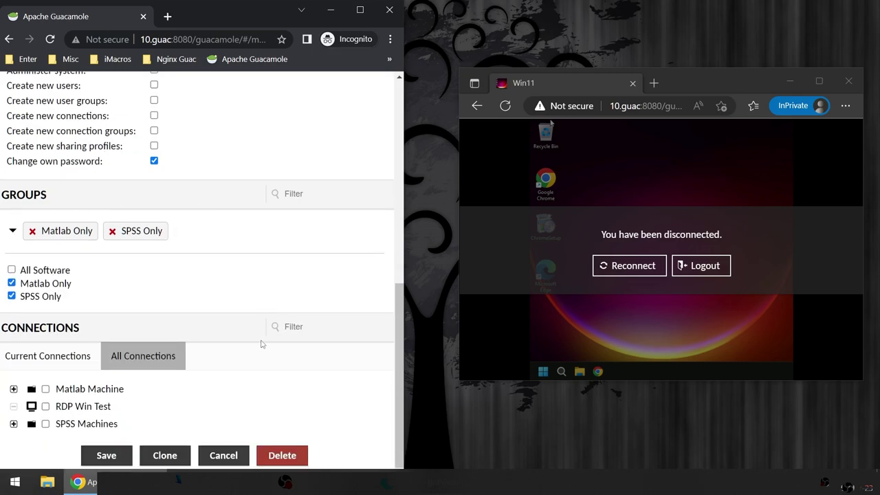
left_click(109, 456)
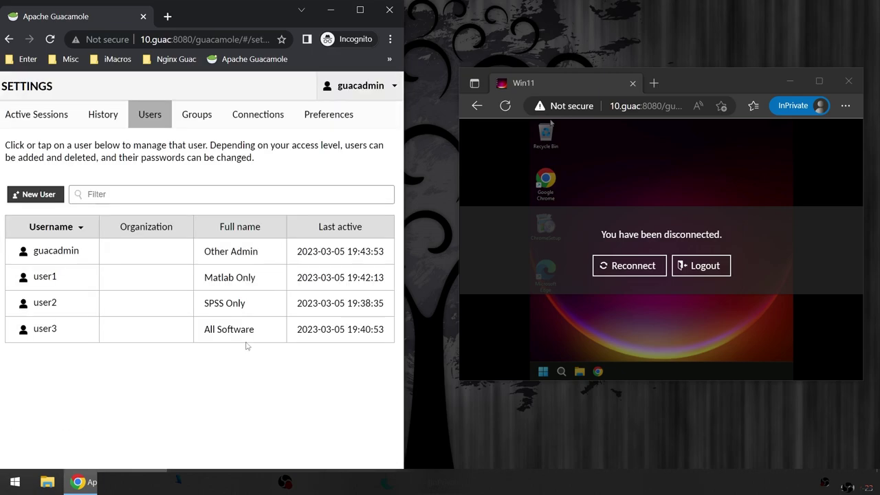
left_click(363, 91)
left_click(299, 212)
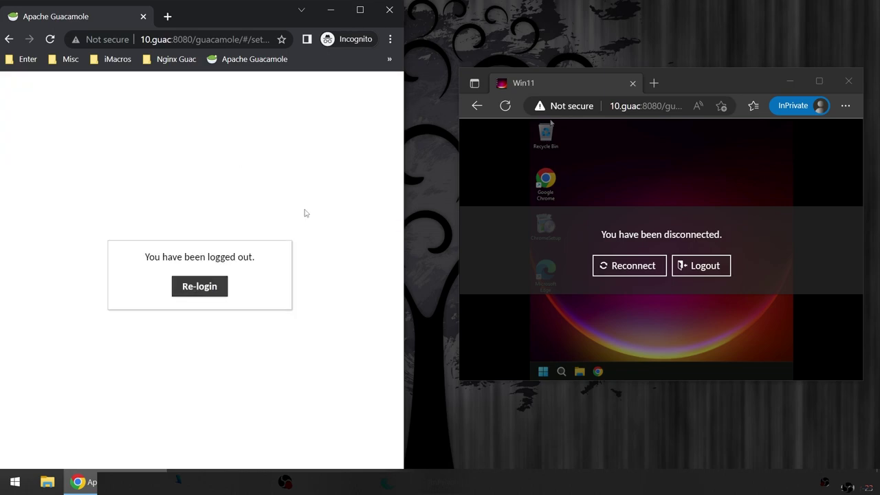
Step: Log out of the disconnected viewer in Edge and sign in as user1 with the password
left_click(782, 211)
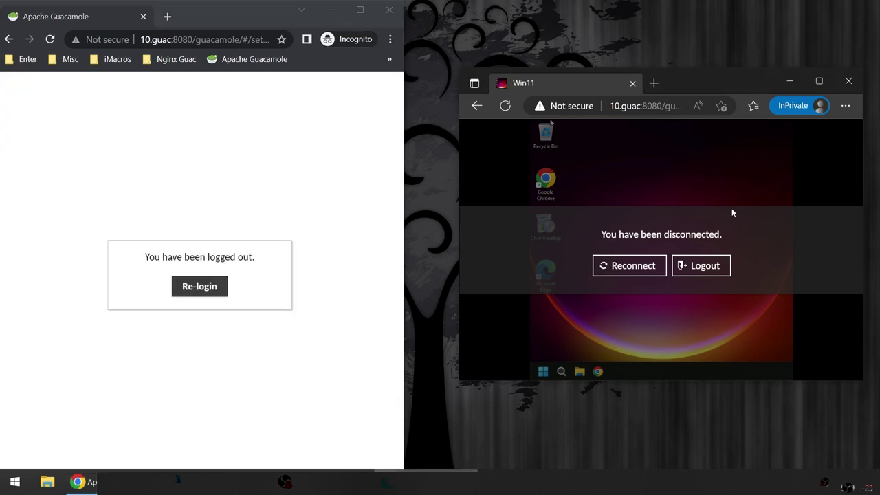
left_click(694, 278)
left_click(668, 263)
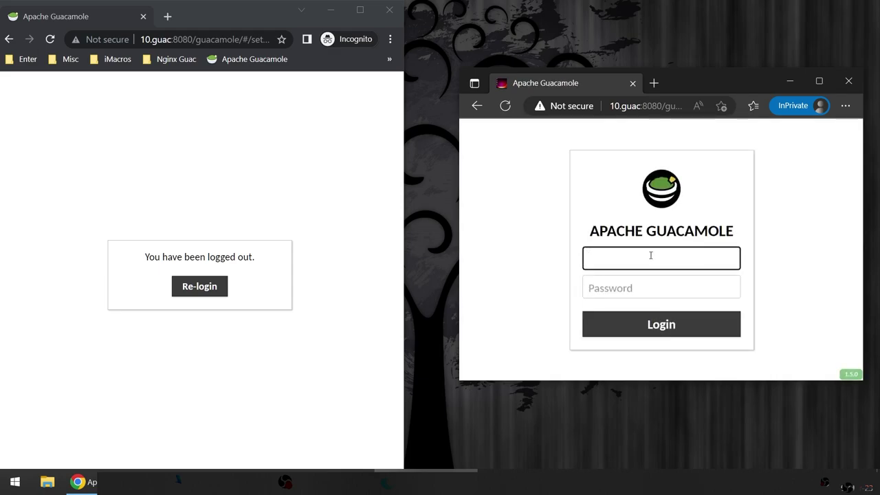
type("user1")
left_click(669, 290)
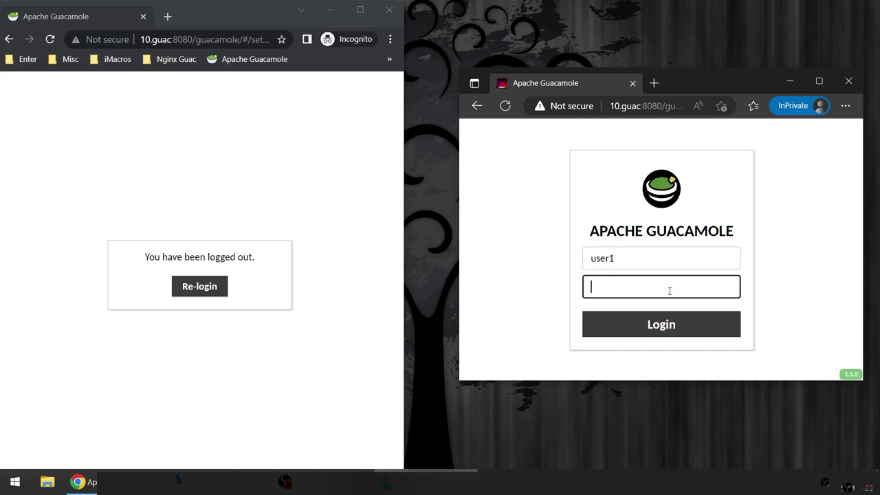
type("••••")
left_click(667, 335)
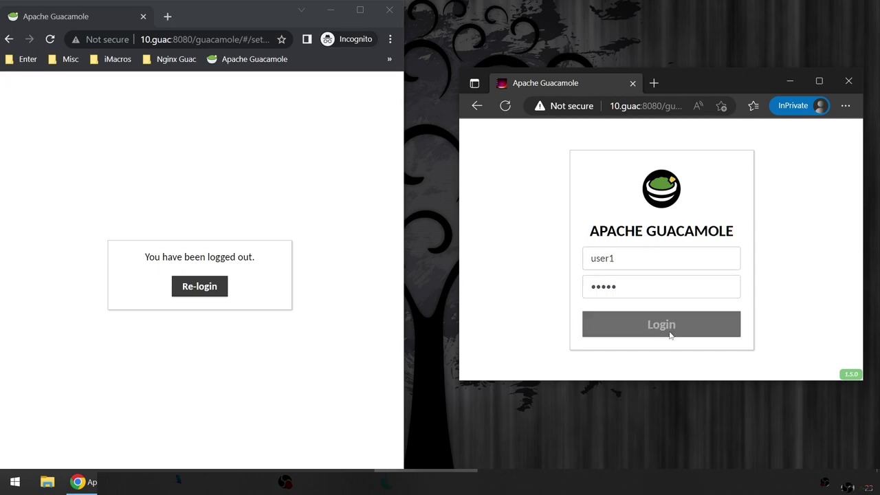
left_click_drag(774, 79, 621, 20)
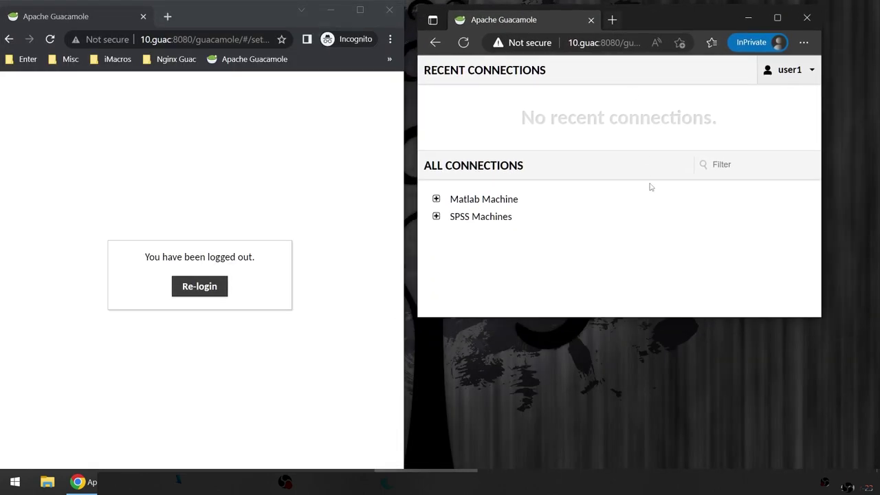
Step: Resize user1's Edge window to fill the right half of the screen
left_click_drag(772, 321, 787, 467)
left_click_drag(823, 376, 879, 376)
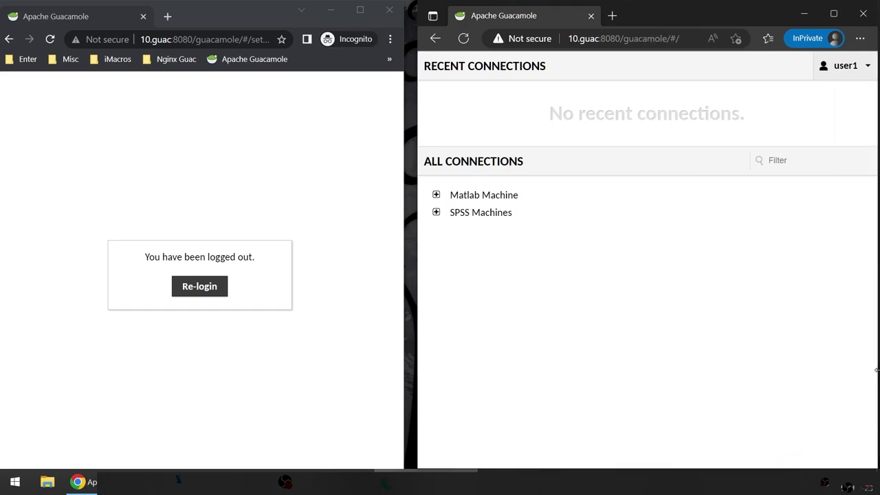
left_click_drag(415, 92, 409, 89)
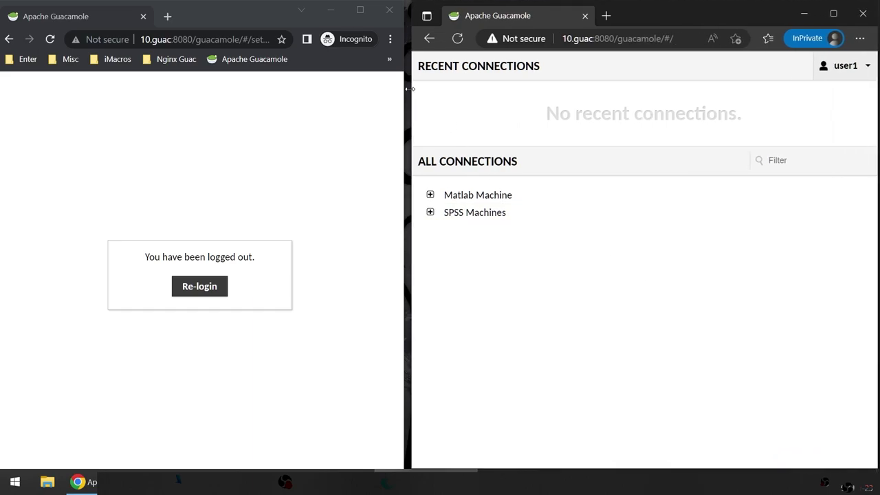
Step: Return to the Chrome login page and enter the username user3
left_click(198, 286)
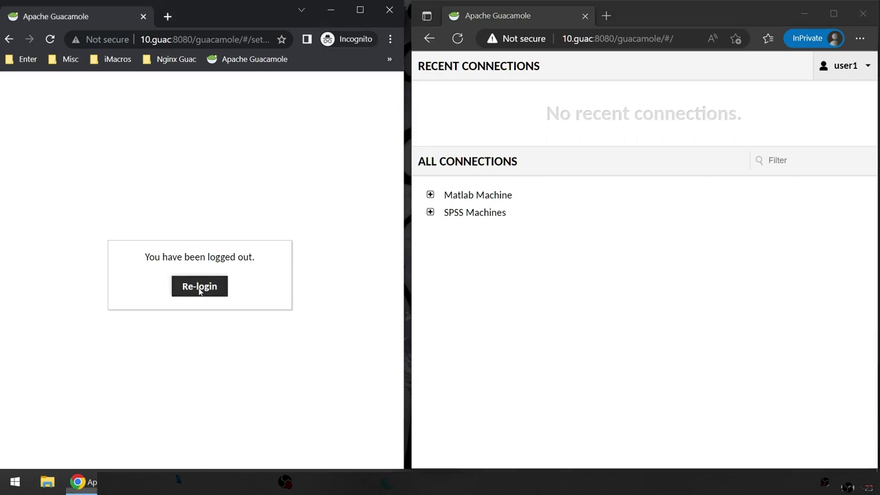
type("user3")
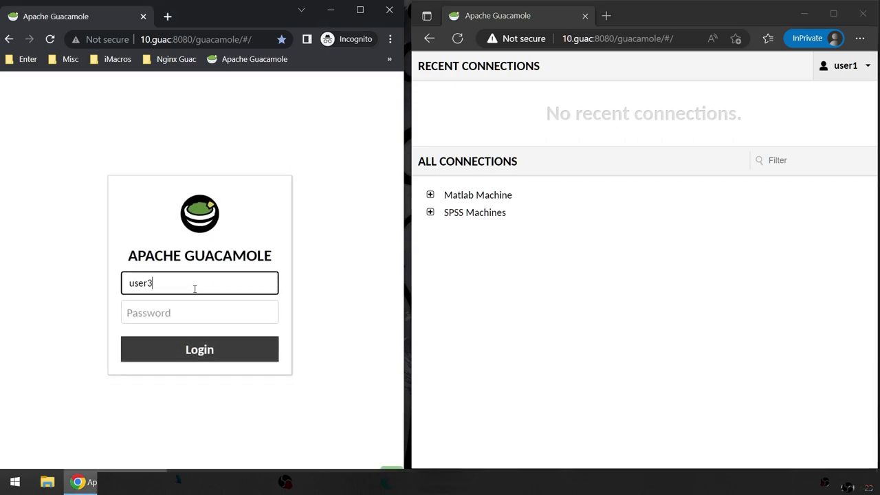
key("Tab")
Step: Finish logging in as user3 and connect to Win11 with its connection password
type("user3")
key("Return")
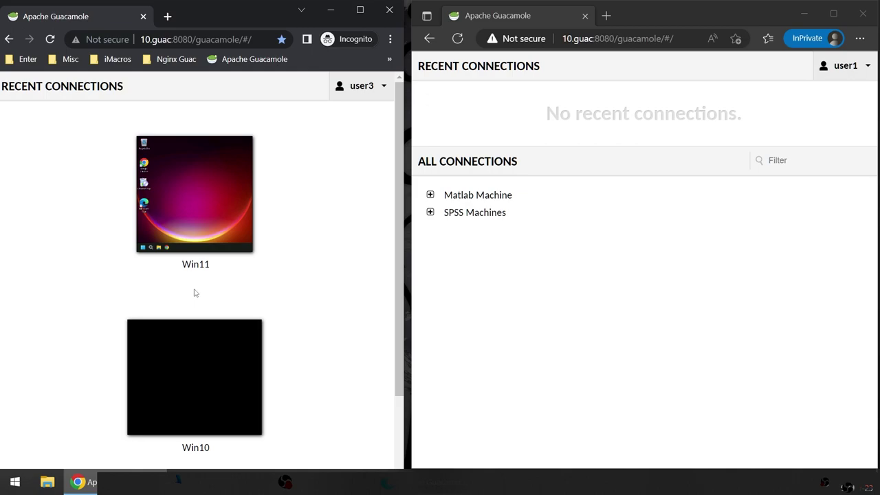
left_click(194, 206)
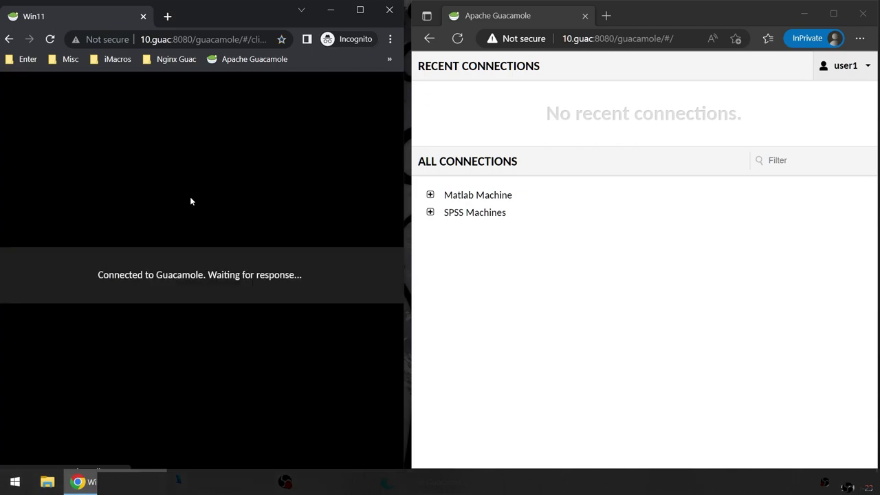
left_click(179, 261)
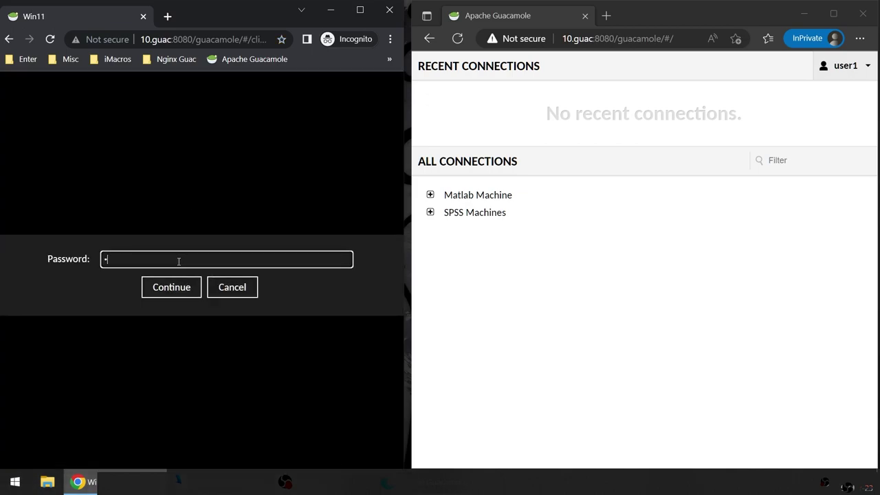
key("Return")
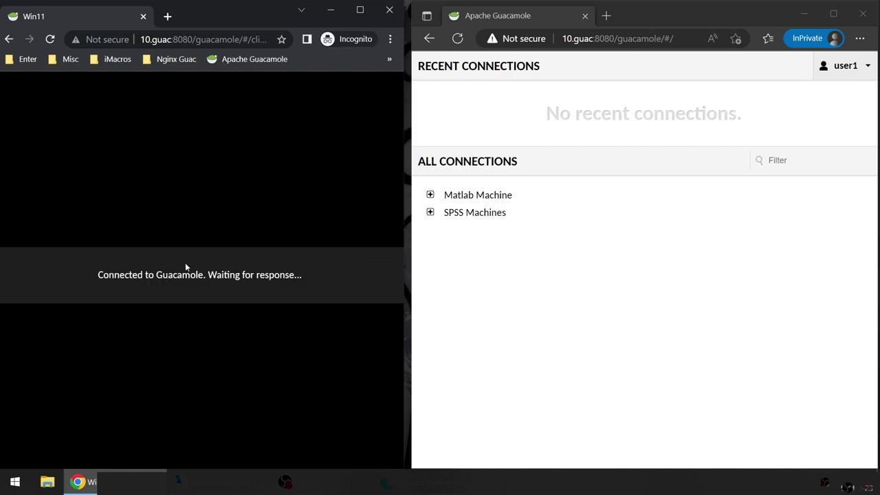
Step: Widen the user3 Win11 window slightly and bring up its Guacamole side menu
left_click_drag(405, 185, 410, 184)
left_click(649, 312)
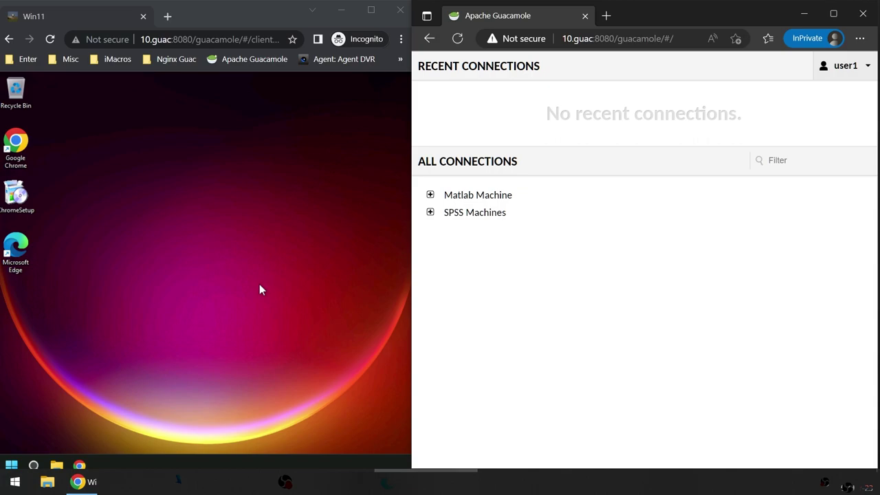
left_click(226, 254)
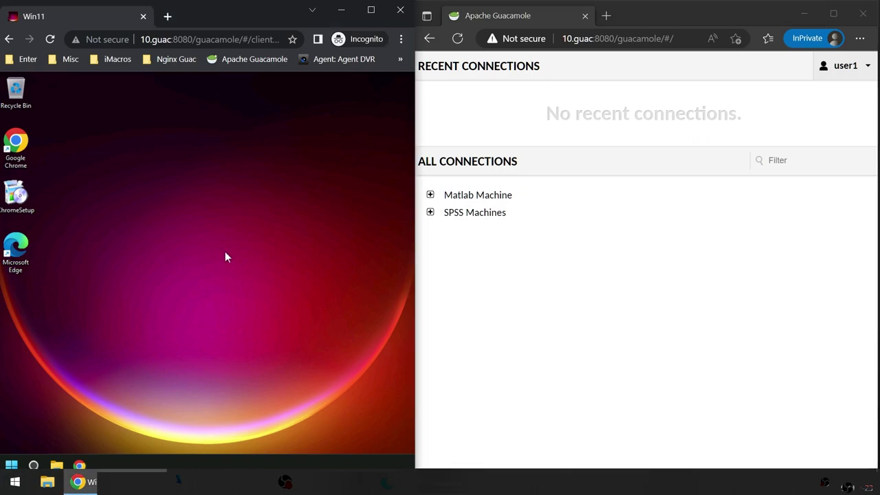
key("ctrl+alt+shift")
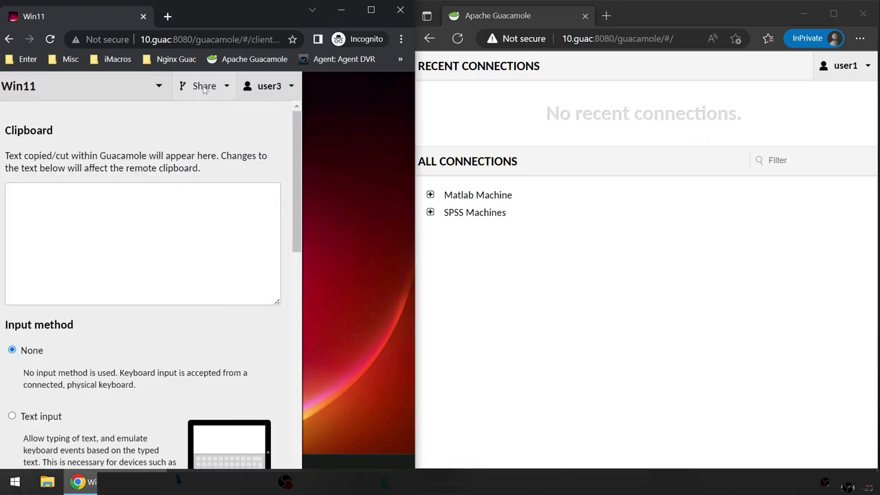
Step: Create a read-only share link for the Win11 session and copy its address
left_click(203, 86)
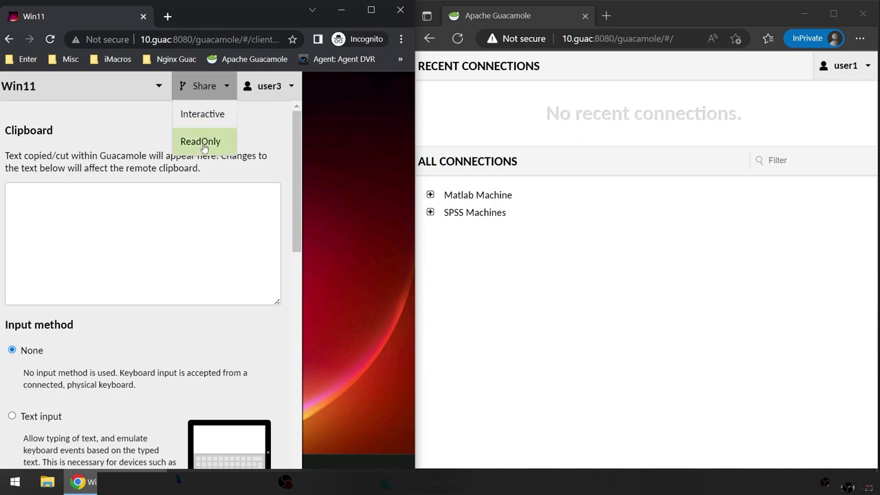
left_click(203, 146)
right_click(140, 176)
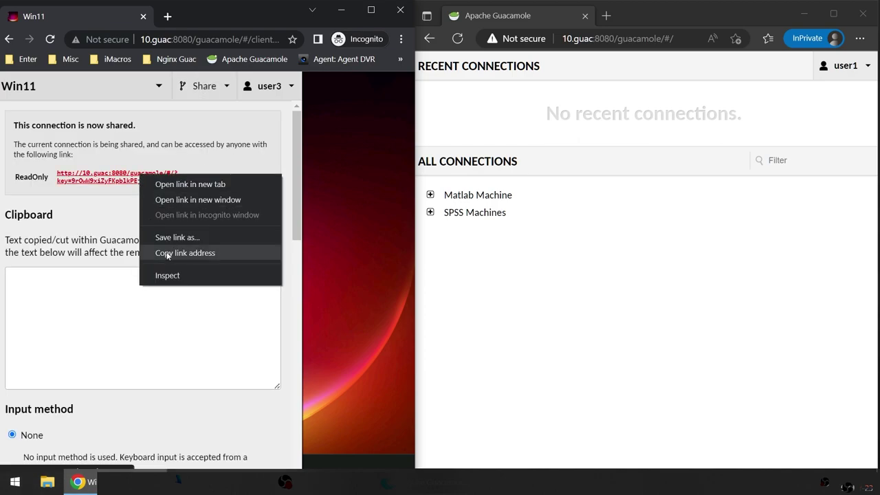
left_click(165, 253)
Step: Paste and load the share link in user1's Edge address bar
left_click(652, 41)
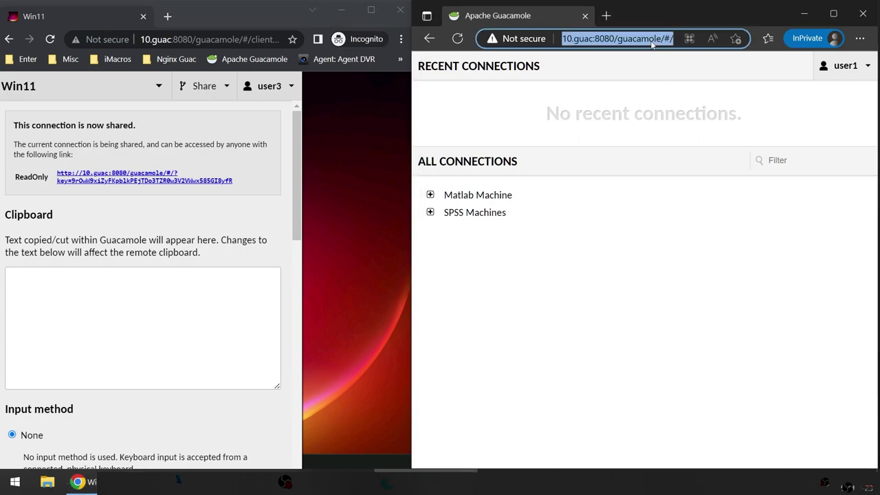
right_click(652, 41)
left_click(630, 181)
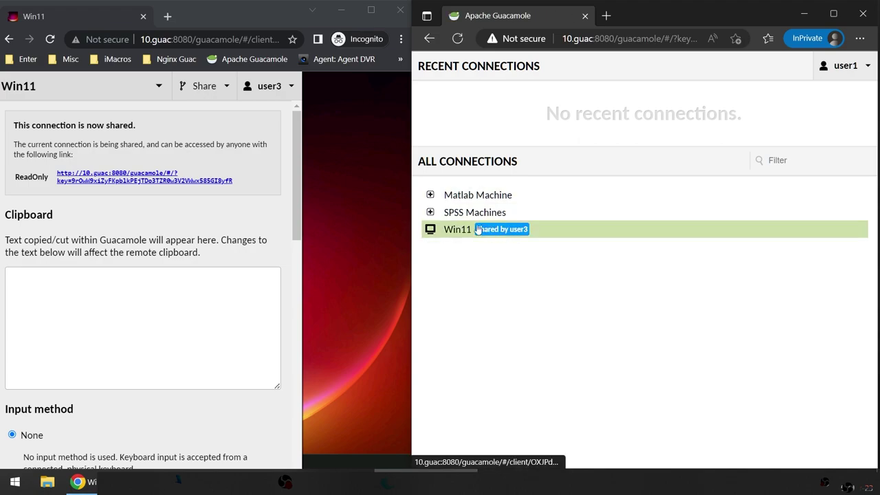
Step: Close the side menu and open the Win11 connection shared by user3 in user1's window
left_click(357, 185)
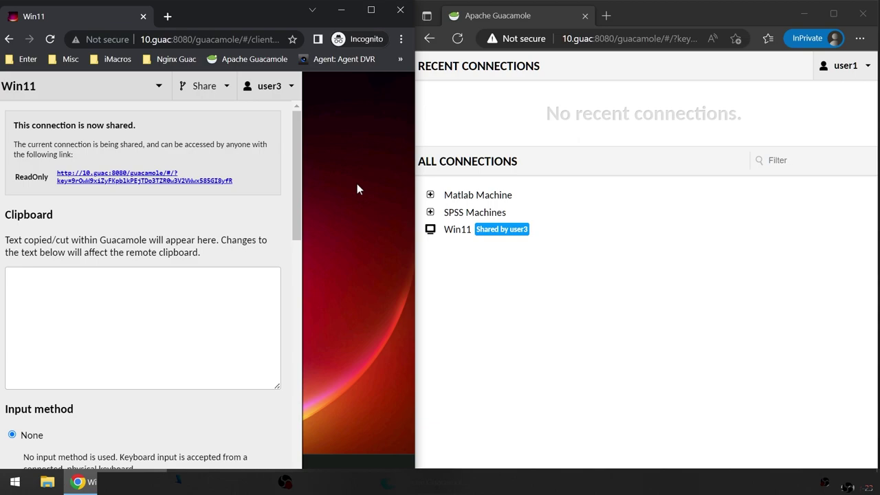
key("ctrl+alt+shift")
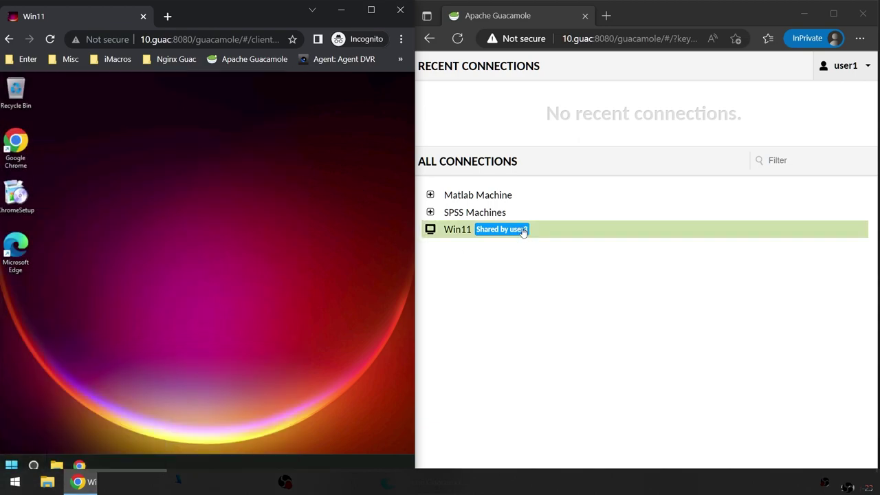
left_click(560, 299)
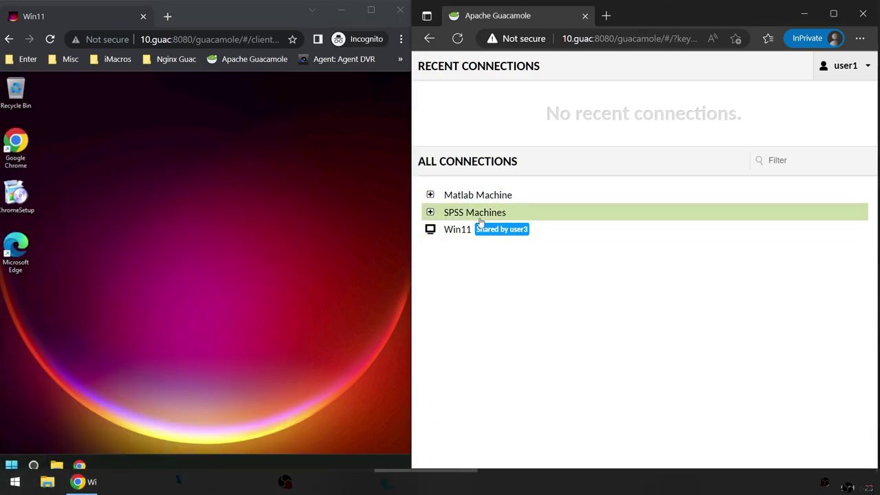
left_click(462, 229)
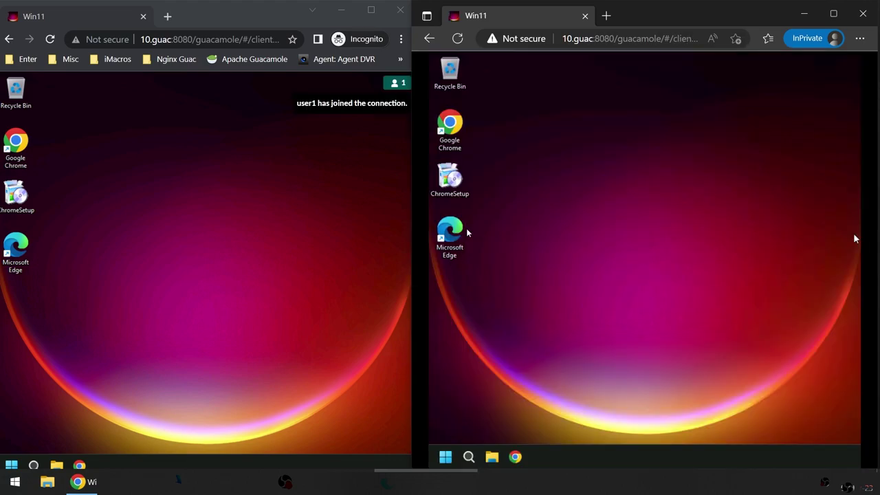
Step: Check who joined the shared session and make the viewer window slightly narrower
left_click_drag(253, 104, 275, 107)
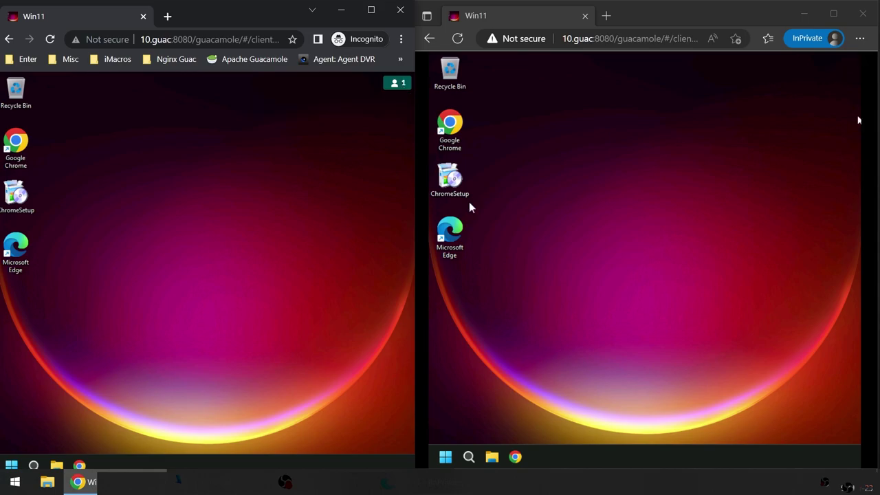
left_click(746, 270)
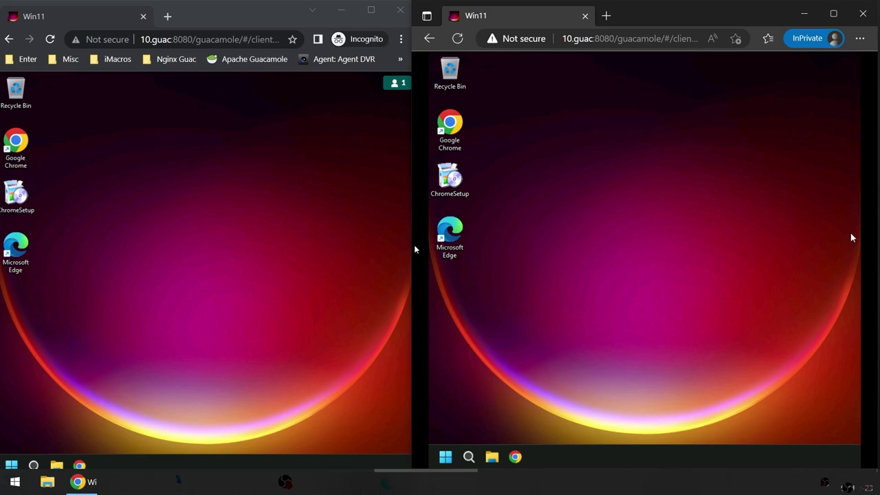
left_click_drag(409, 245, 431, 244)
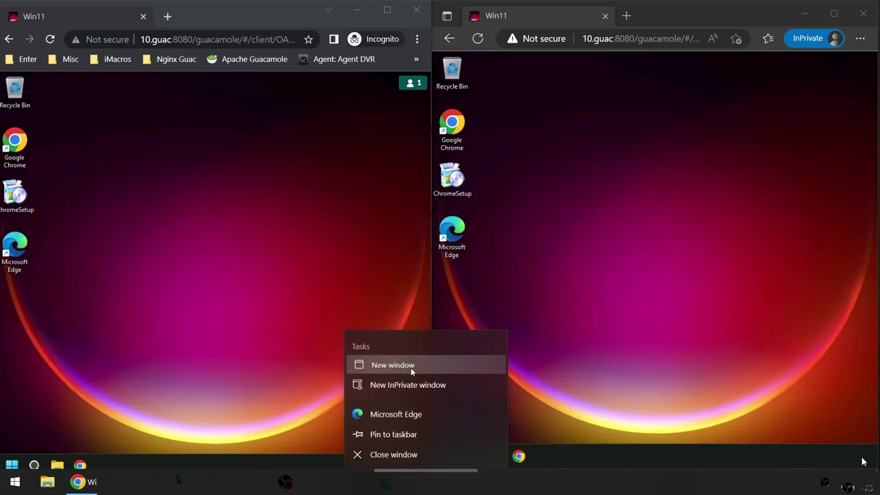
Step: Load the share link in a fresh Edge window and confirm the anonymous viewer joined
left_click(412, 369)
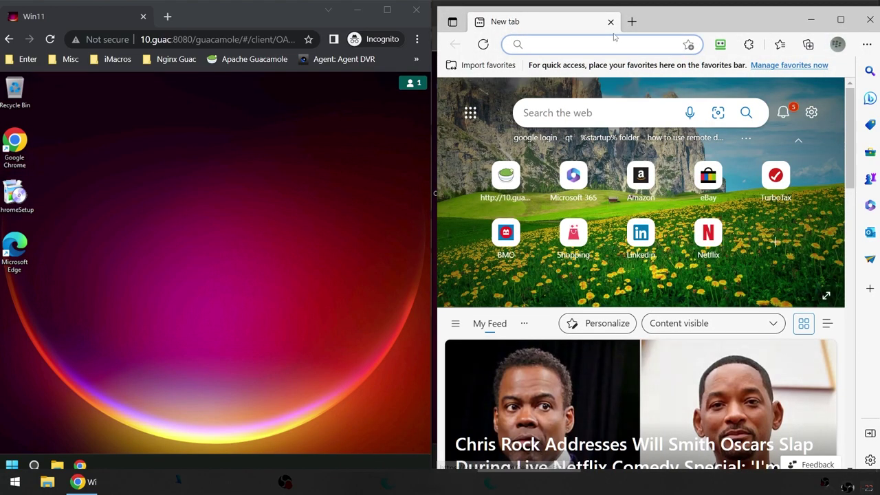
right_click(600, 45)
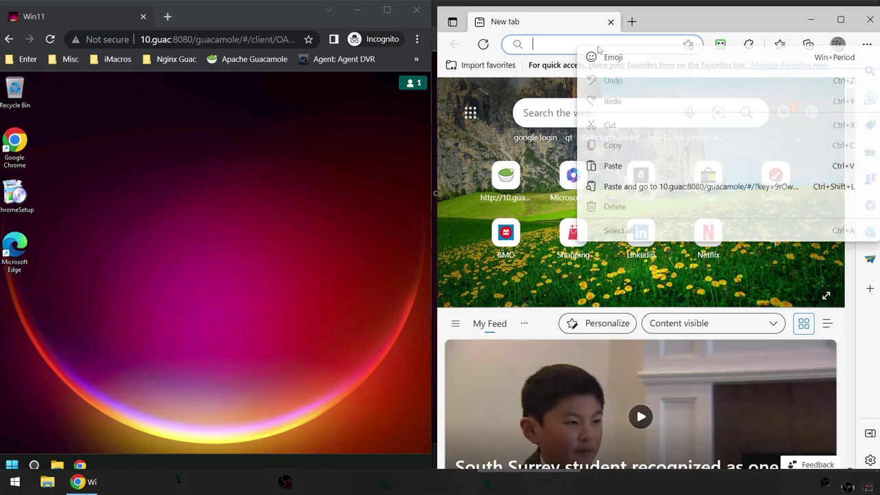
left_click(625, 187)
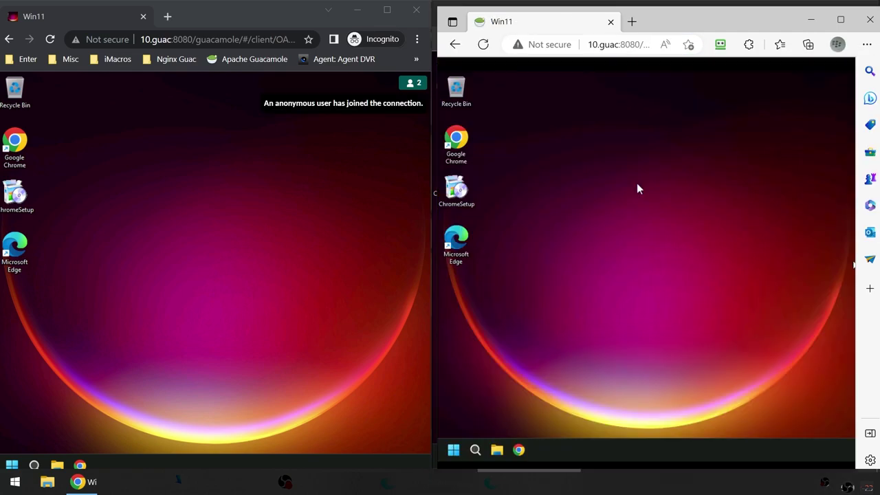
left_click(415, 83)
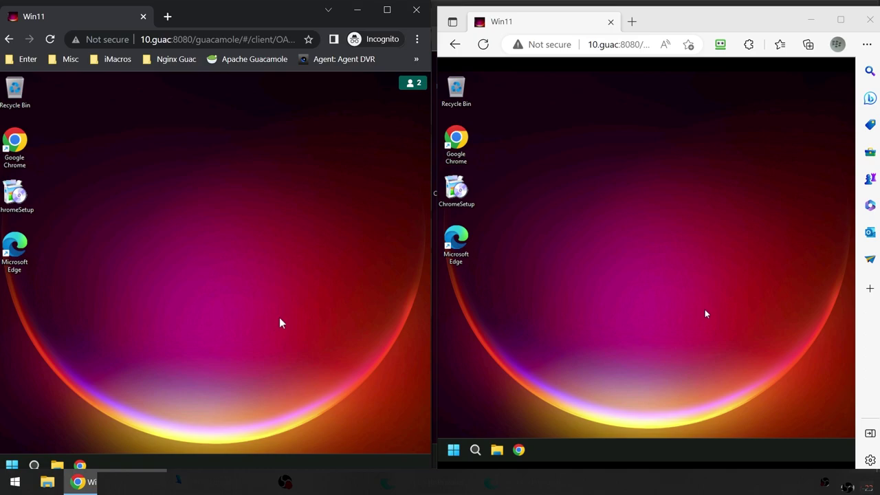
Step: Leave the Win11 session and log out of the user3 account
left_click(9, 39)
left_click(384, 86)
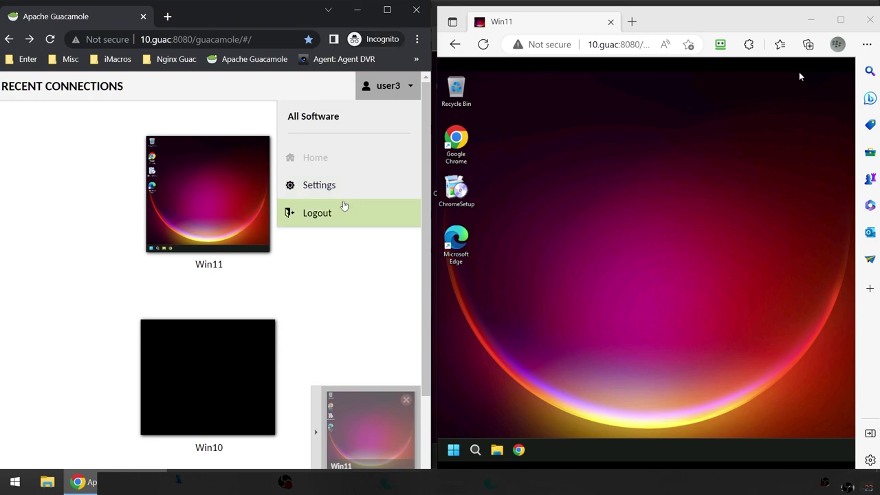
left_click(318, 214)
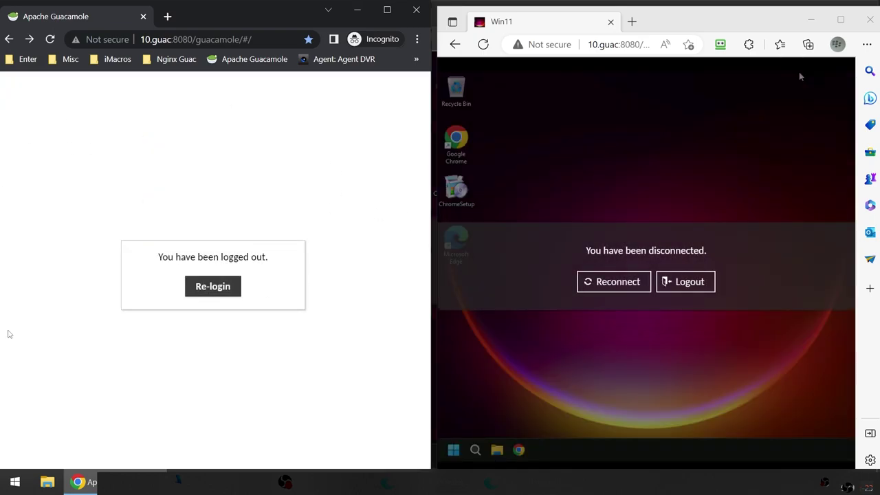
left_click(212, 297)
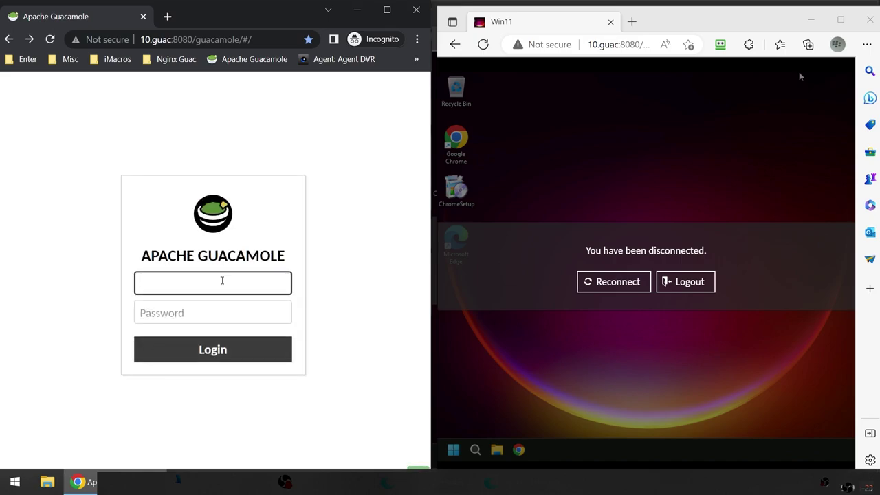
Step: Sign in as the guacadmin administrator with its password and maximize the window
type("guacadmin")
key("Tab")
type("g")
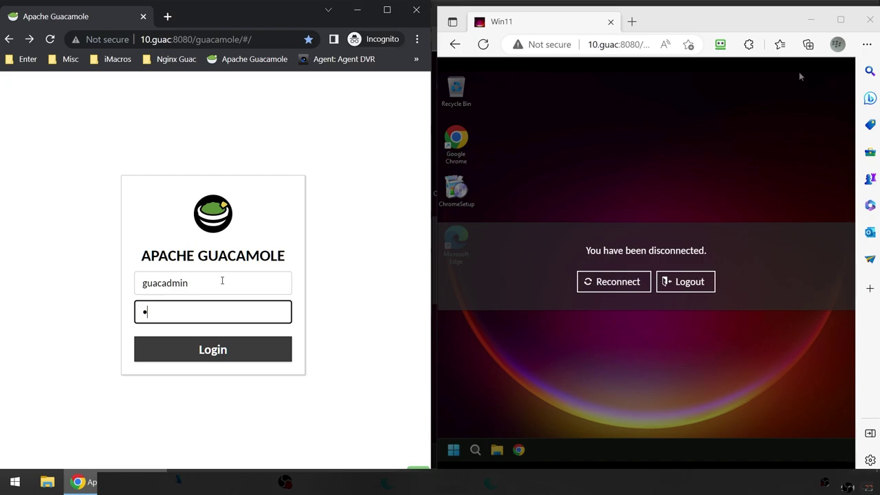
type("uacadmin")
key("Return")
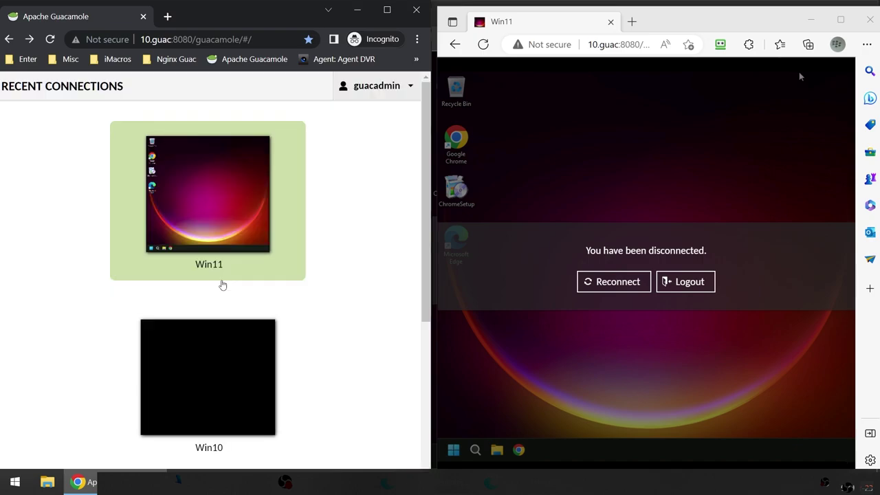
left_click(387, 10)
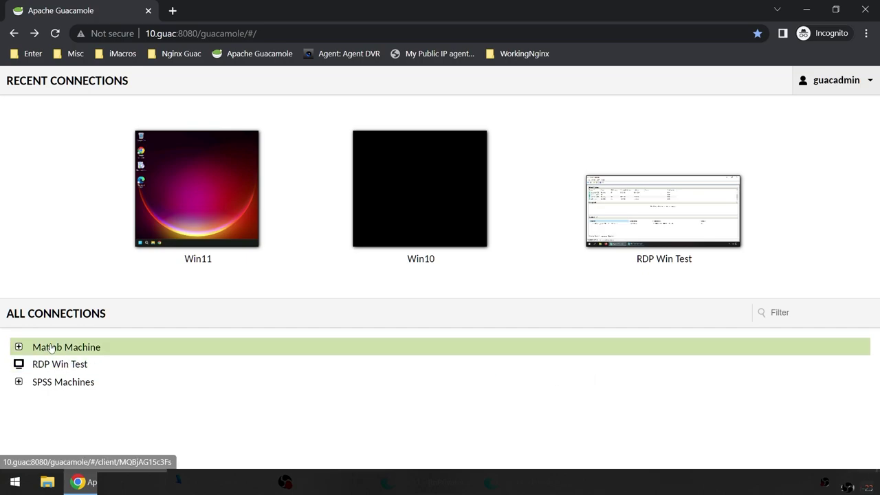
Step: Open admin Settings and switch between the Groups and Users tabs, ending on Users
left_click(835, 84)
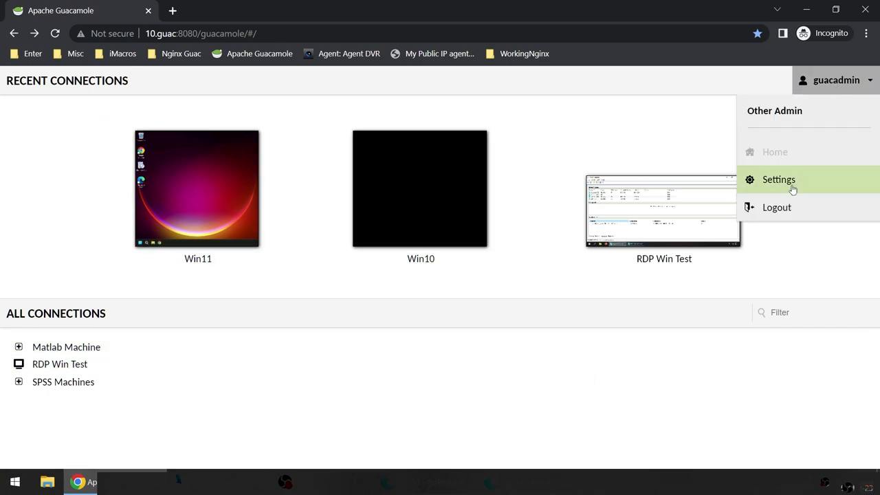
left_click(791, 180)
left_click(208, 116)
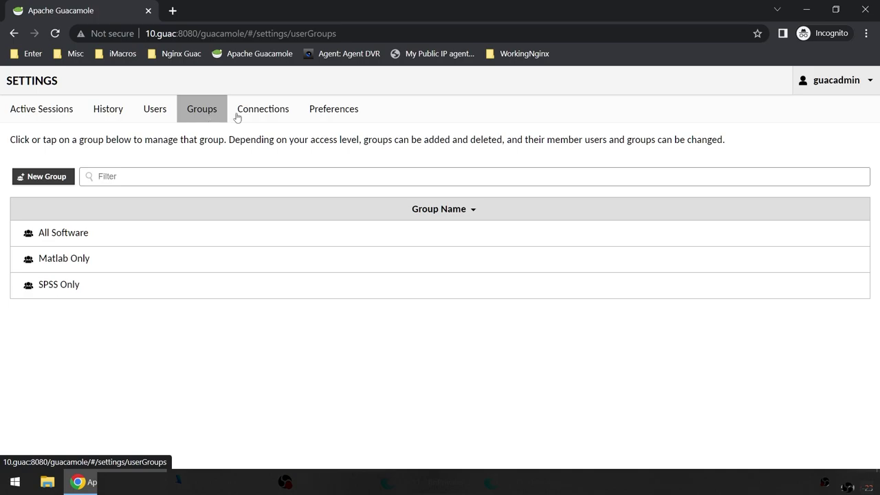
left_click(151, 112)
left_click(194, 113)
left_click(153, 110)
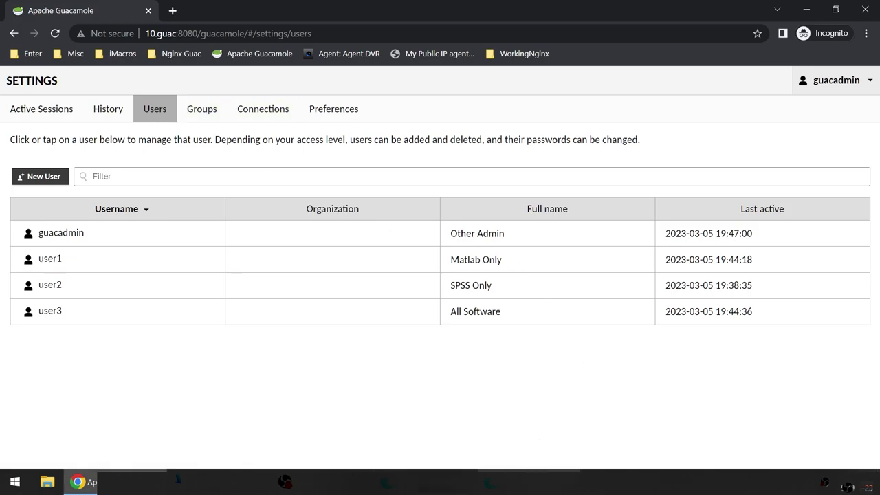
key("alt+Tab")
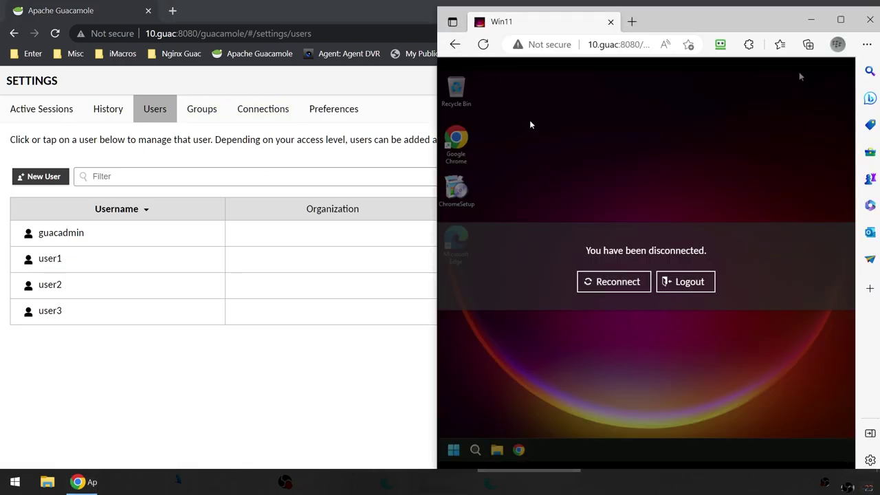
Step: Return both viewer windows to their connection lists, expand Matlab Machine, and go back to Chrome
left_click(455, 44)
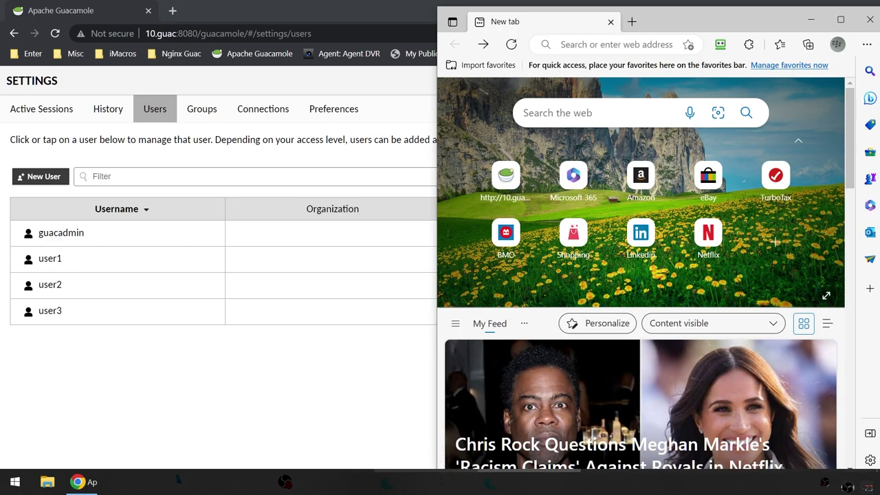
key("alt+Tab")
left_click(583, 276)
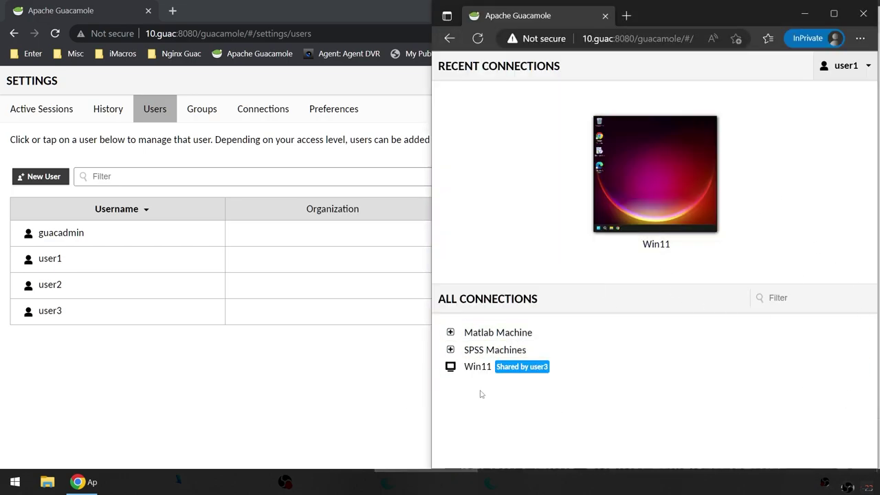
left_click(451, 332)
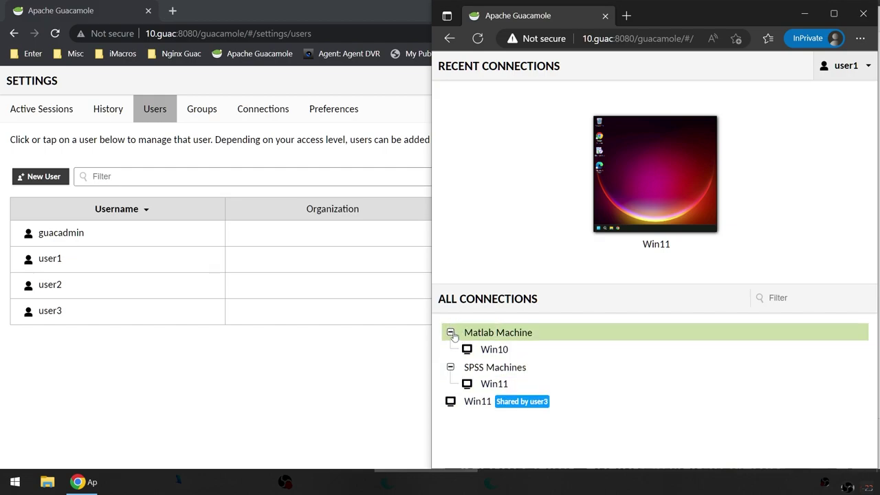
left_click(98, 400)
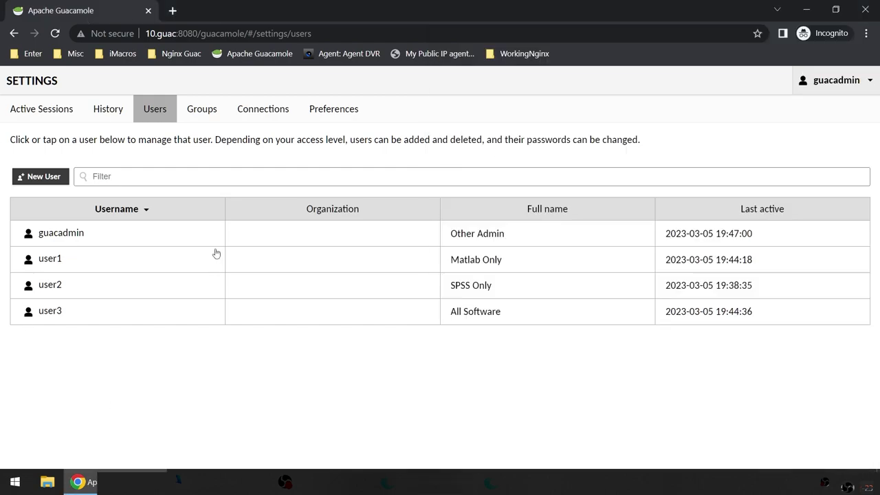
Step: Show the Groups tab listing All Software, Matlab Only and SPSS Only
left_click(202, 109)
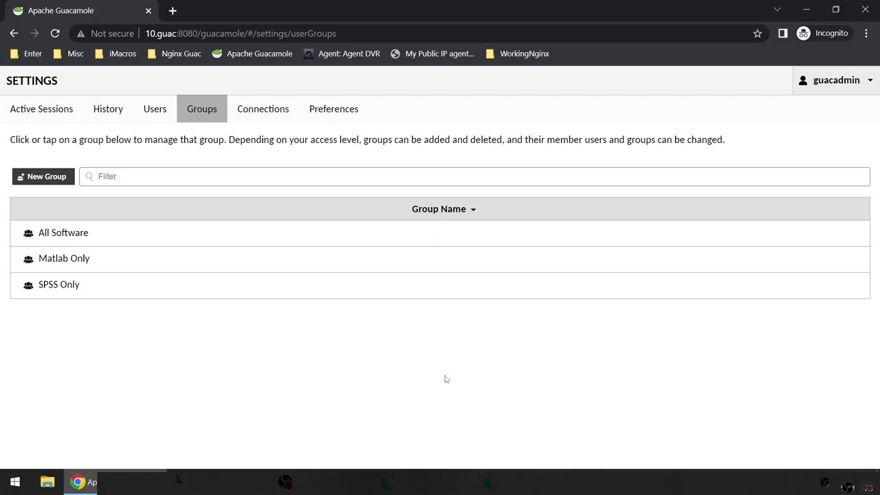
left_click(324, 114)
left_click(206, 118)
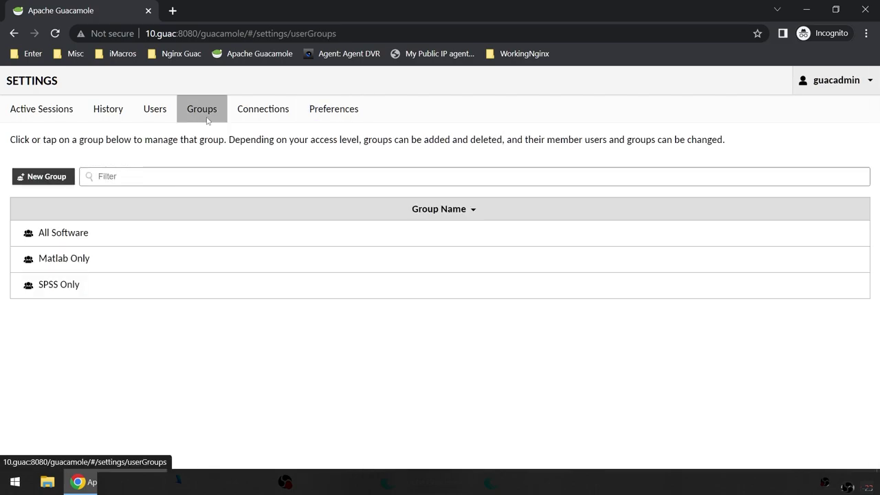